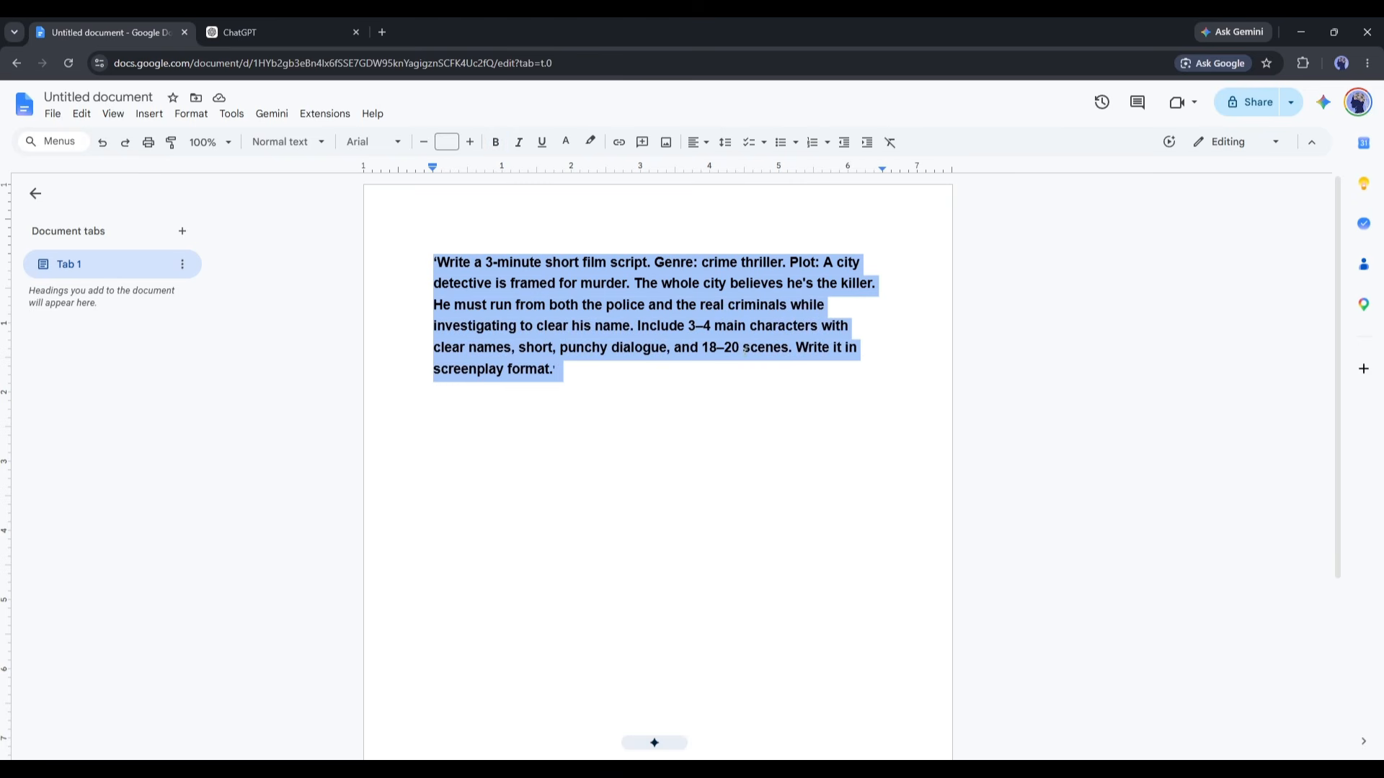
- Copy the 3-minute crime thriller script prompt from the document and submit it in ChatGPT
click(800, 392)
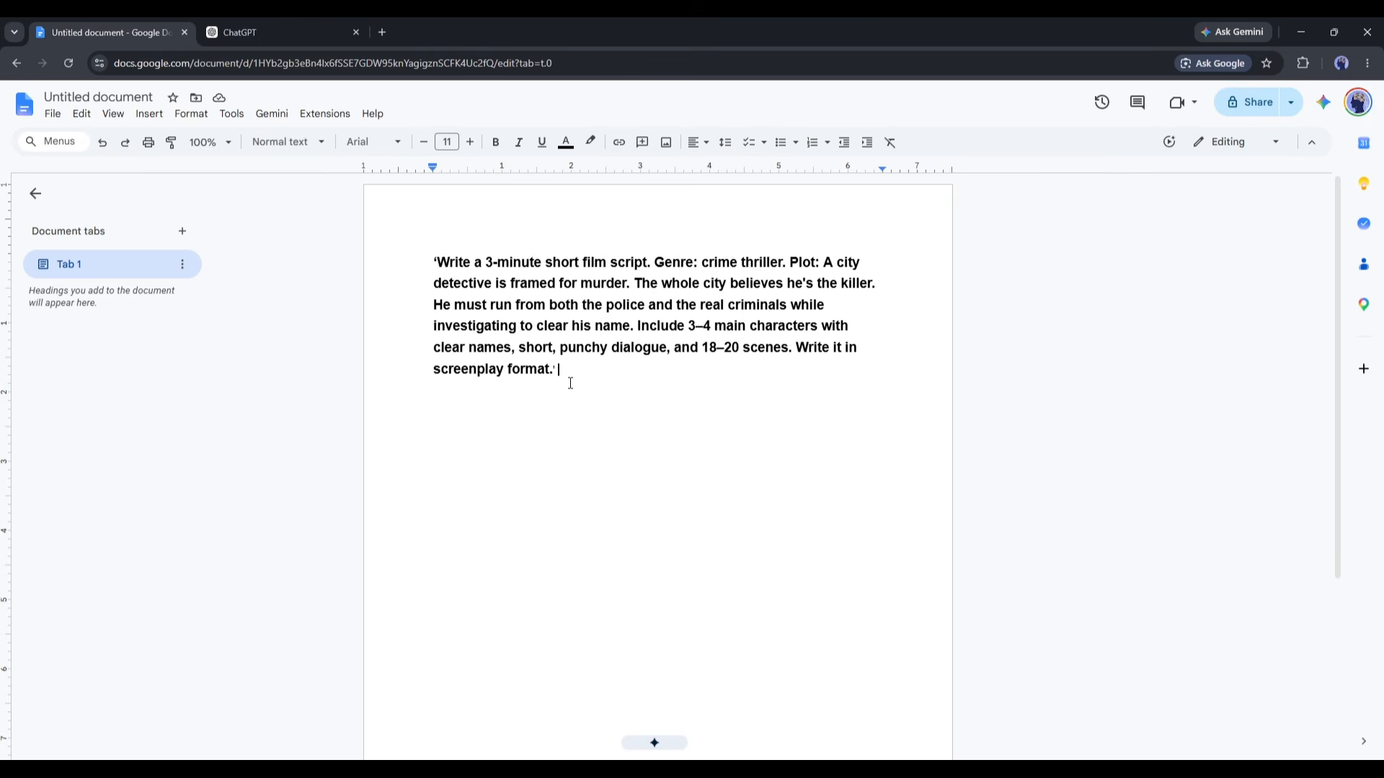
triple_click(523, 324)
key(ctrl+c)
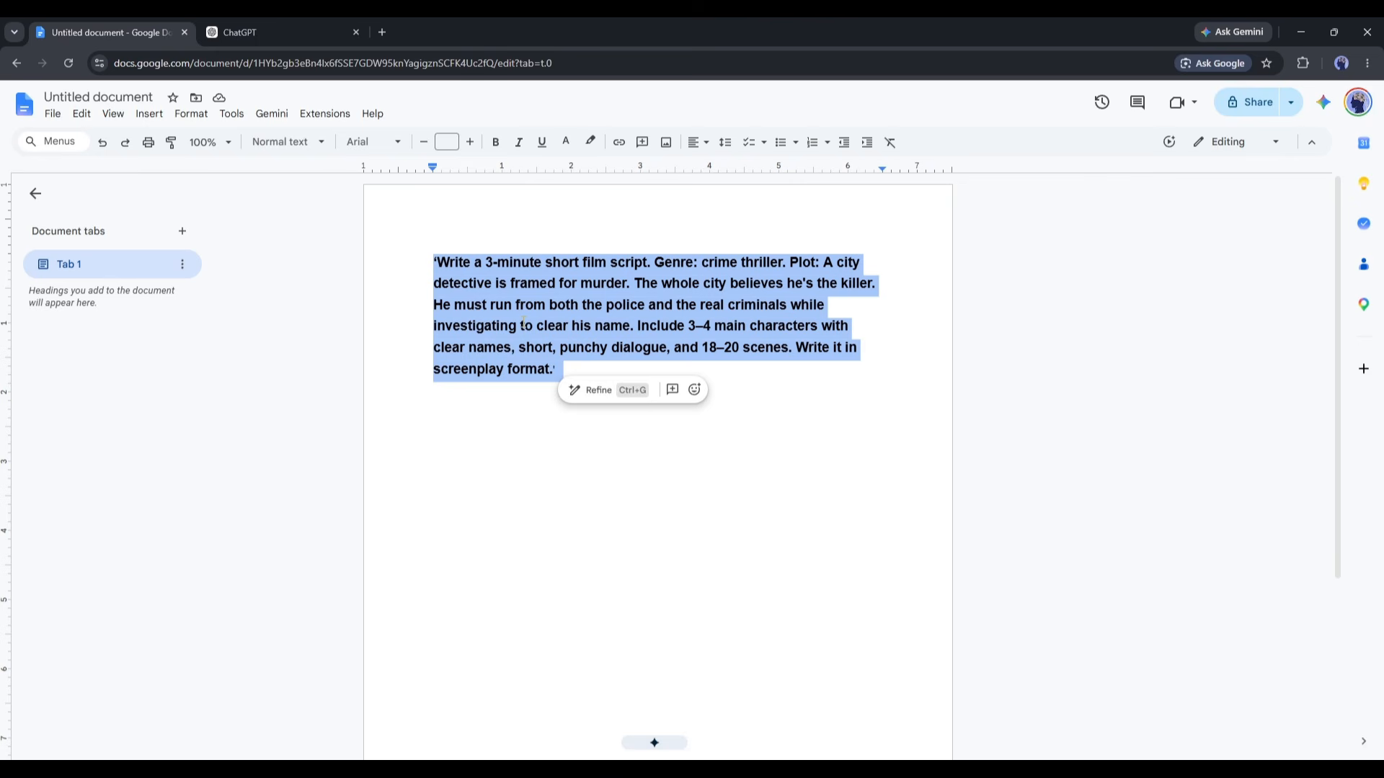
click(249, 29)
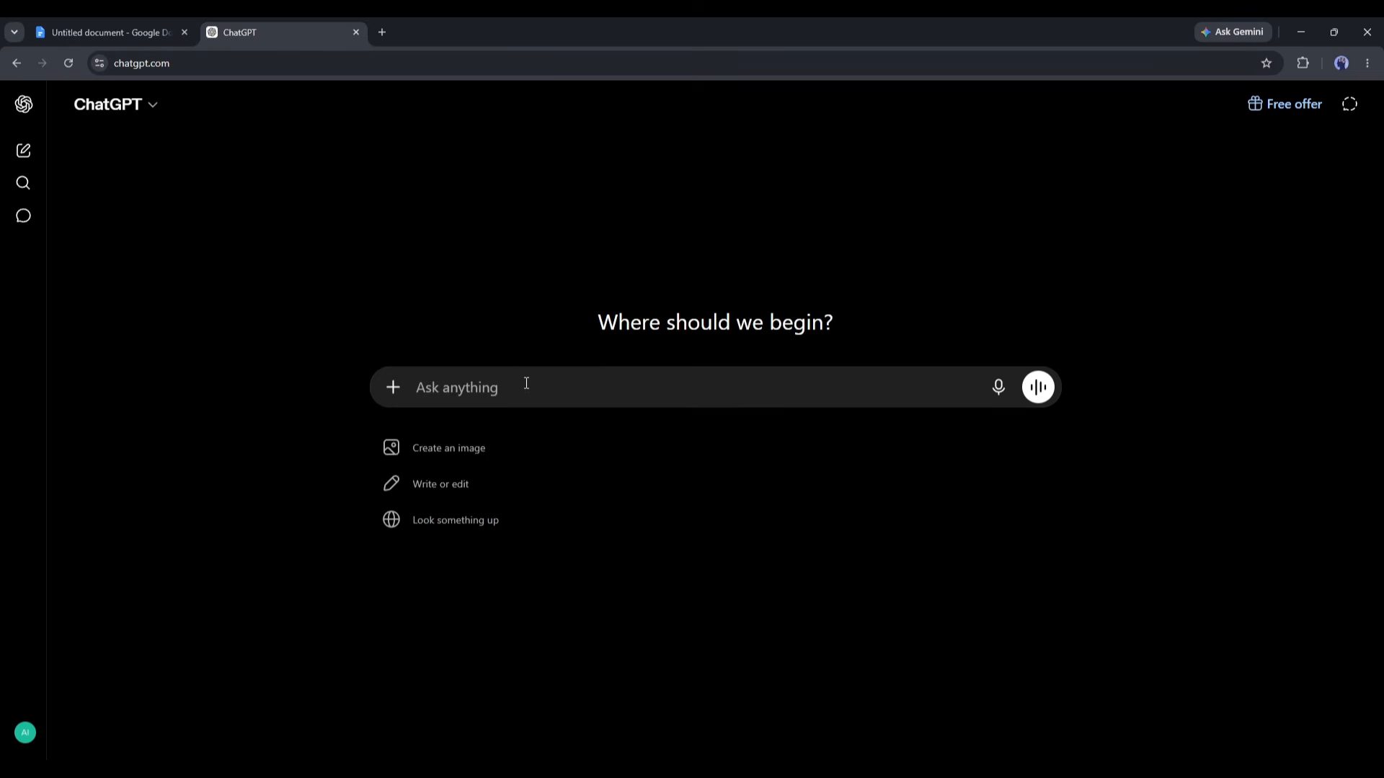
key(ctrl+v)
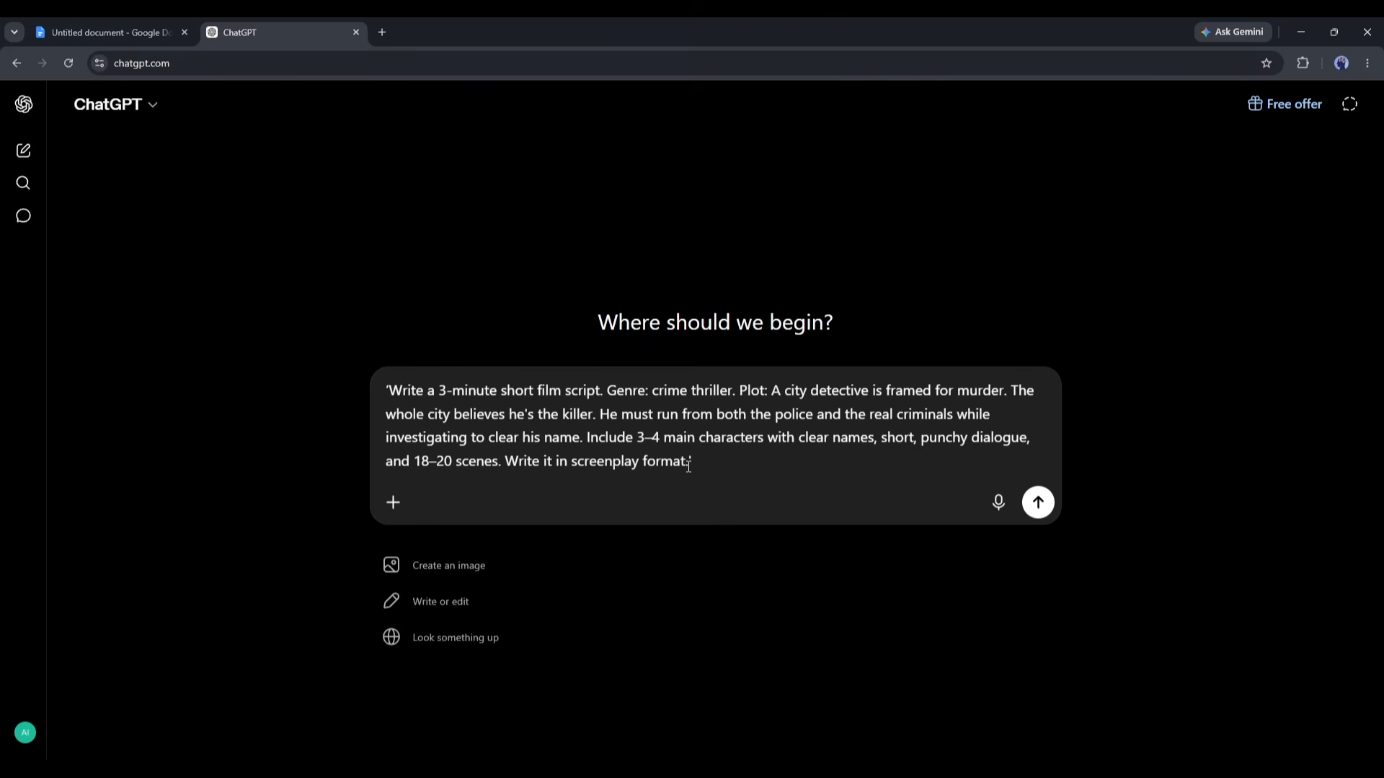
key(Return)
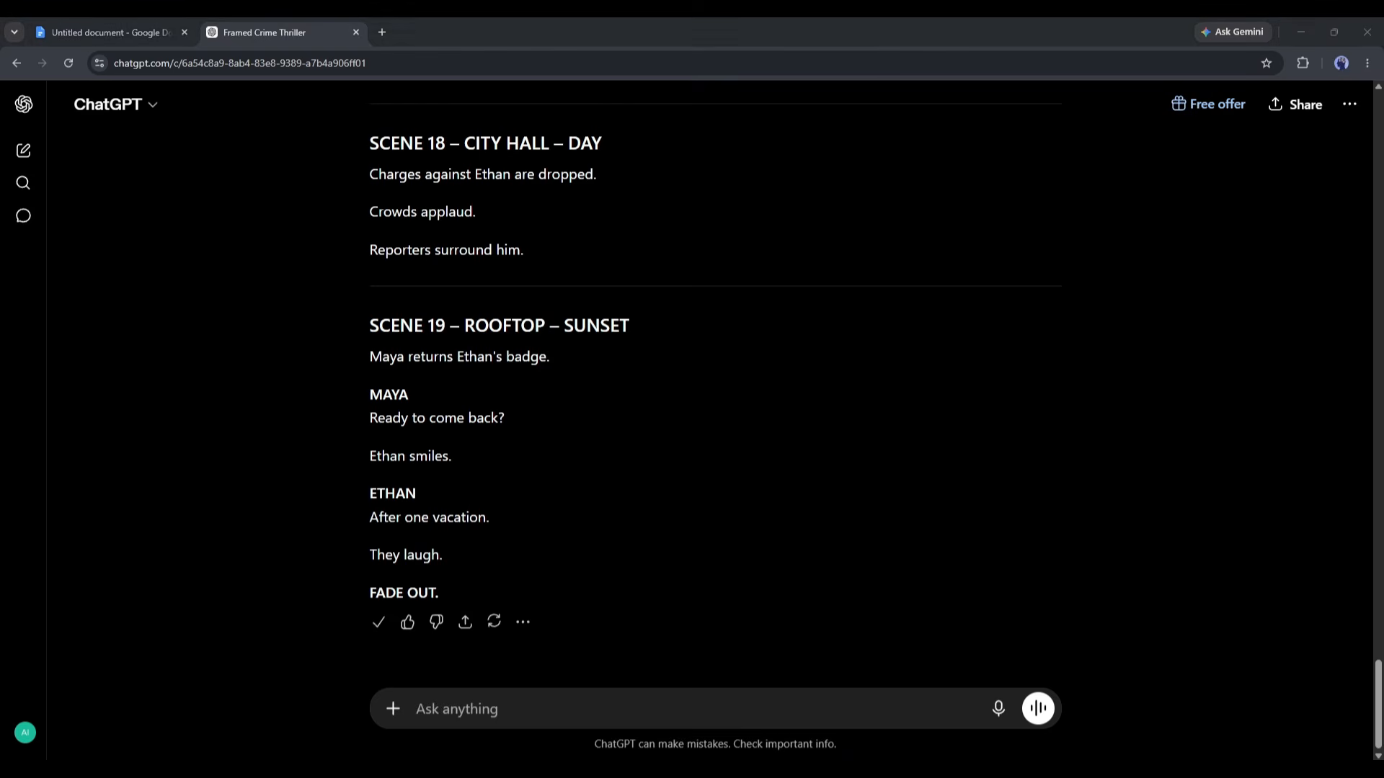
- Review the generated screenplay, from the main character list through the final scenes
scroll(1290, 216, up, 20)
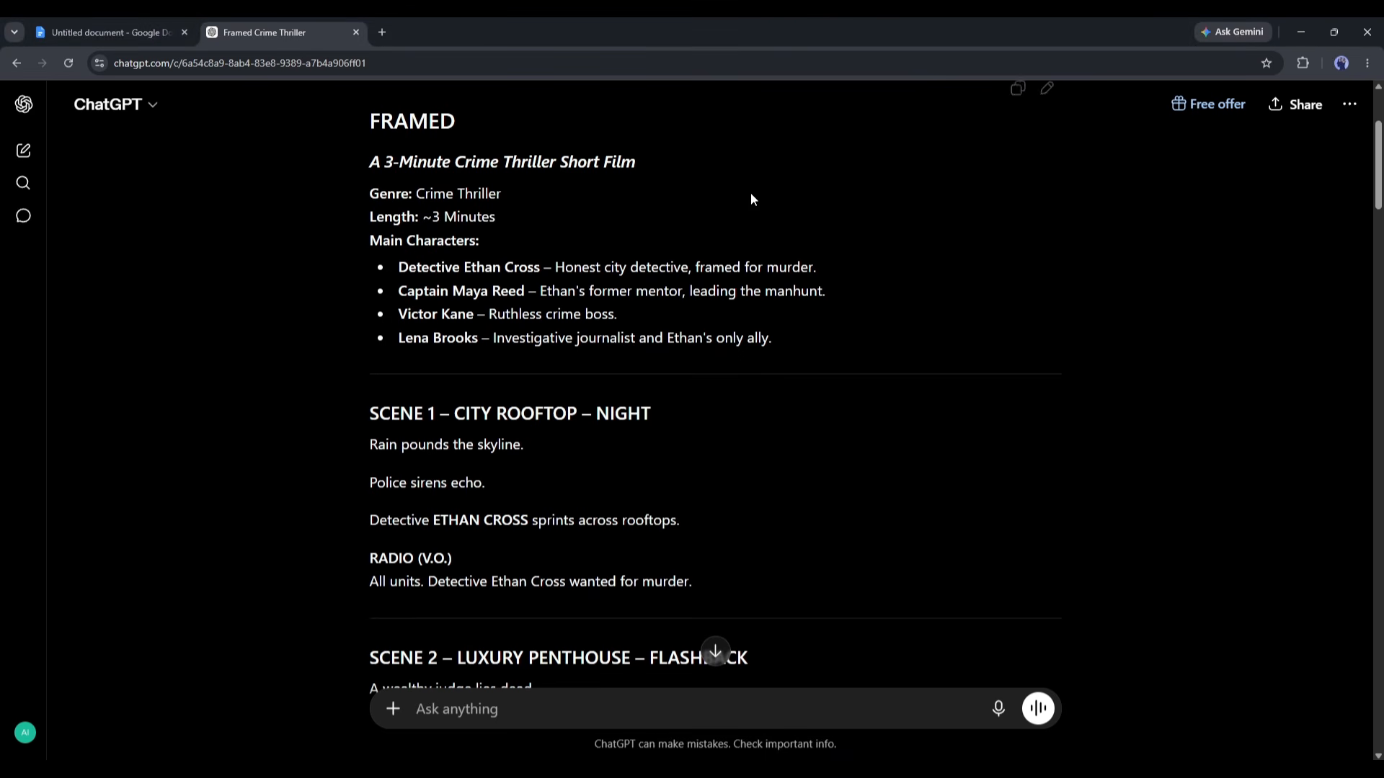
drag(400, 270, 845, 266)
drag(384, 295, 940, 299)
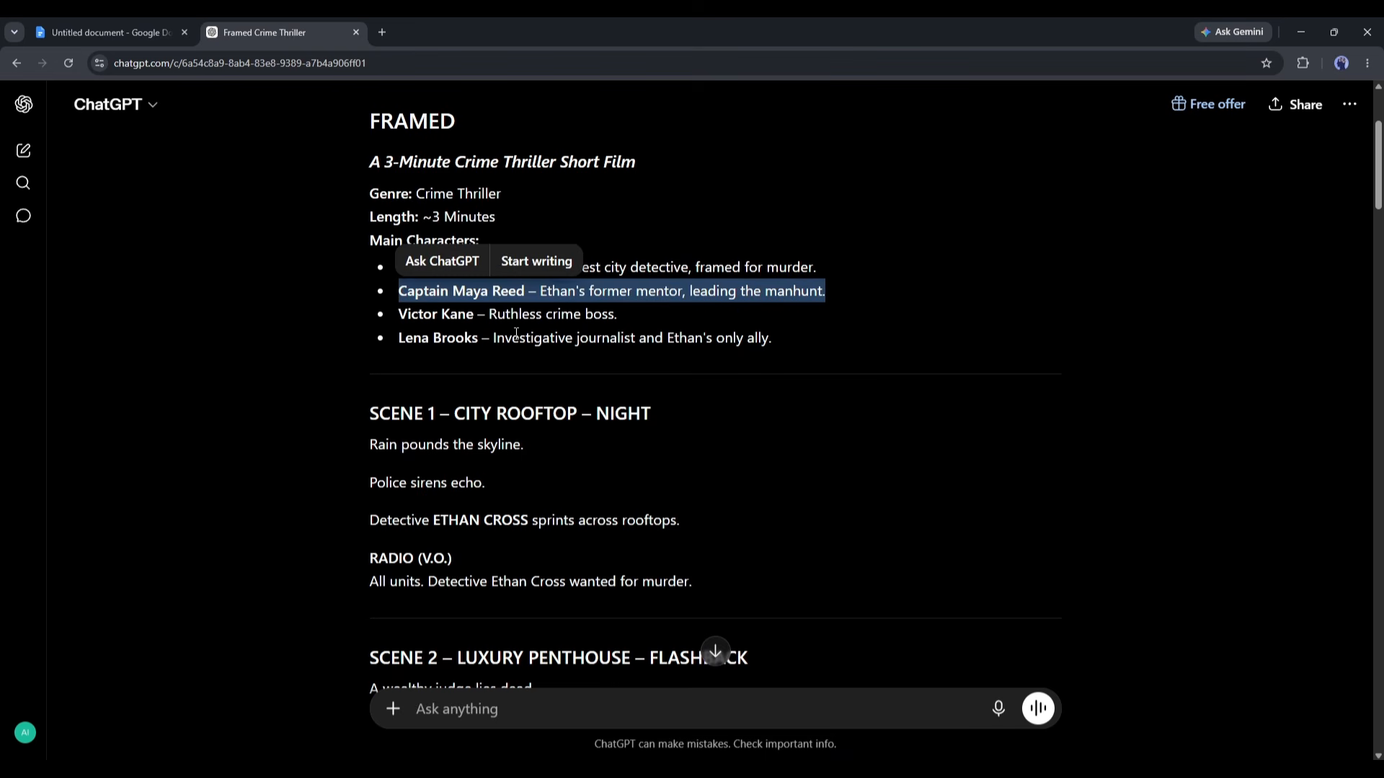
drag(392, 314, 866, 332)
click(411, 339)
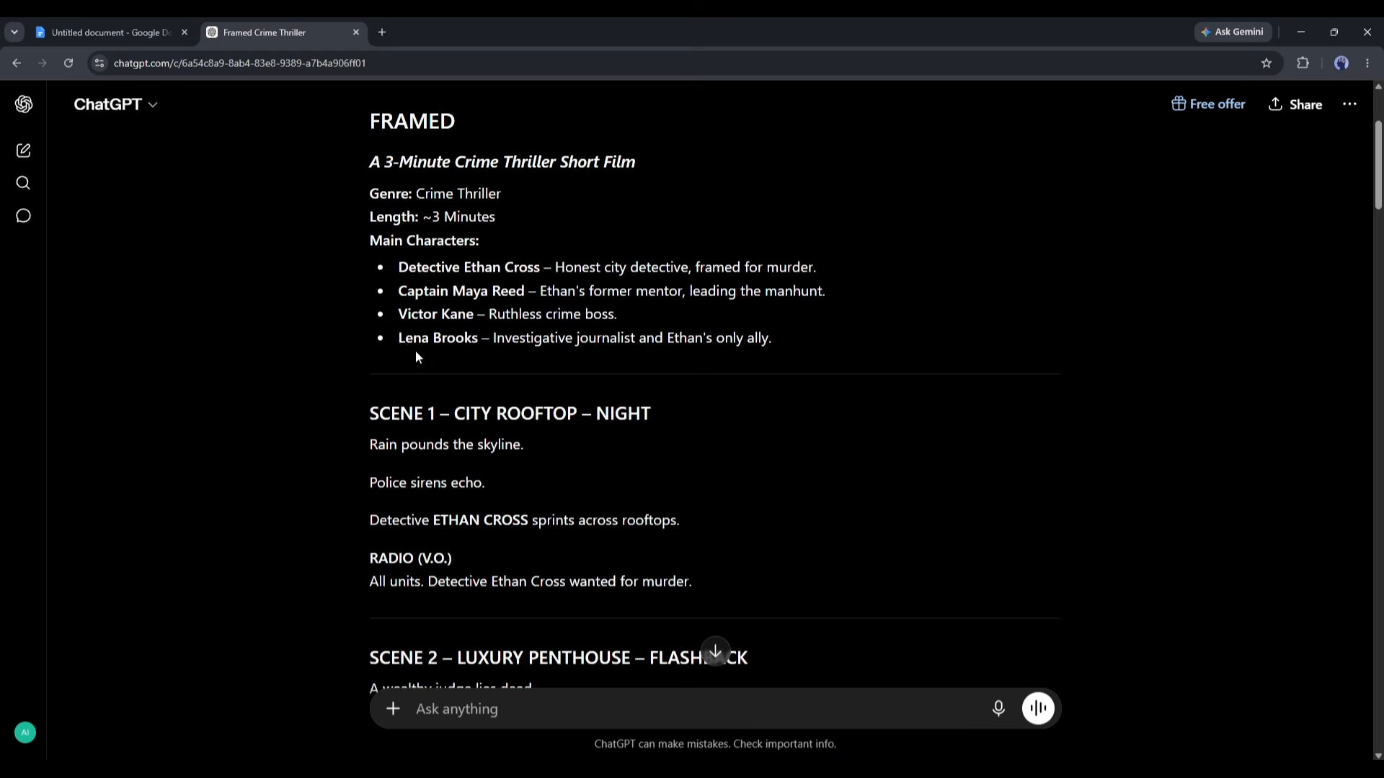
scroll(543, 346, down, 20)
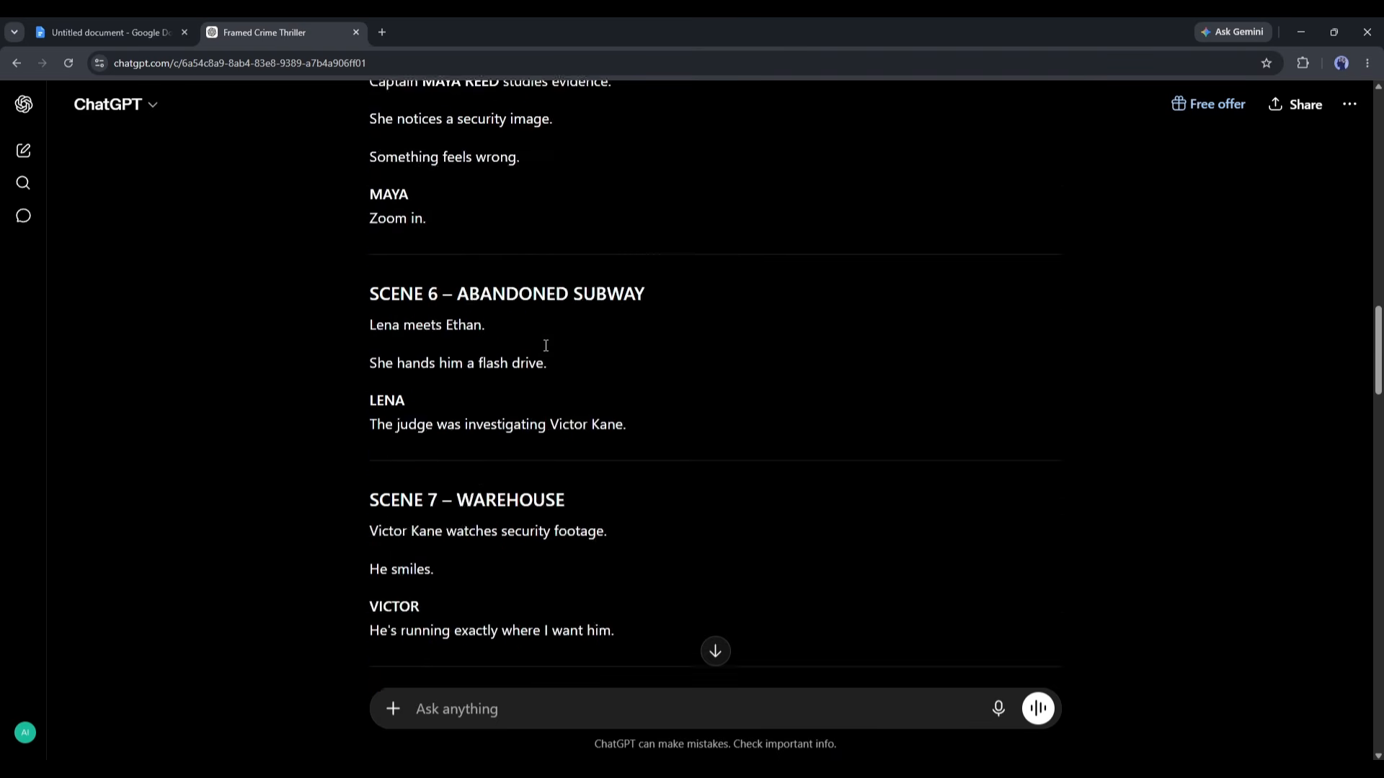
scroll(545, 345, down, 20)
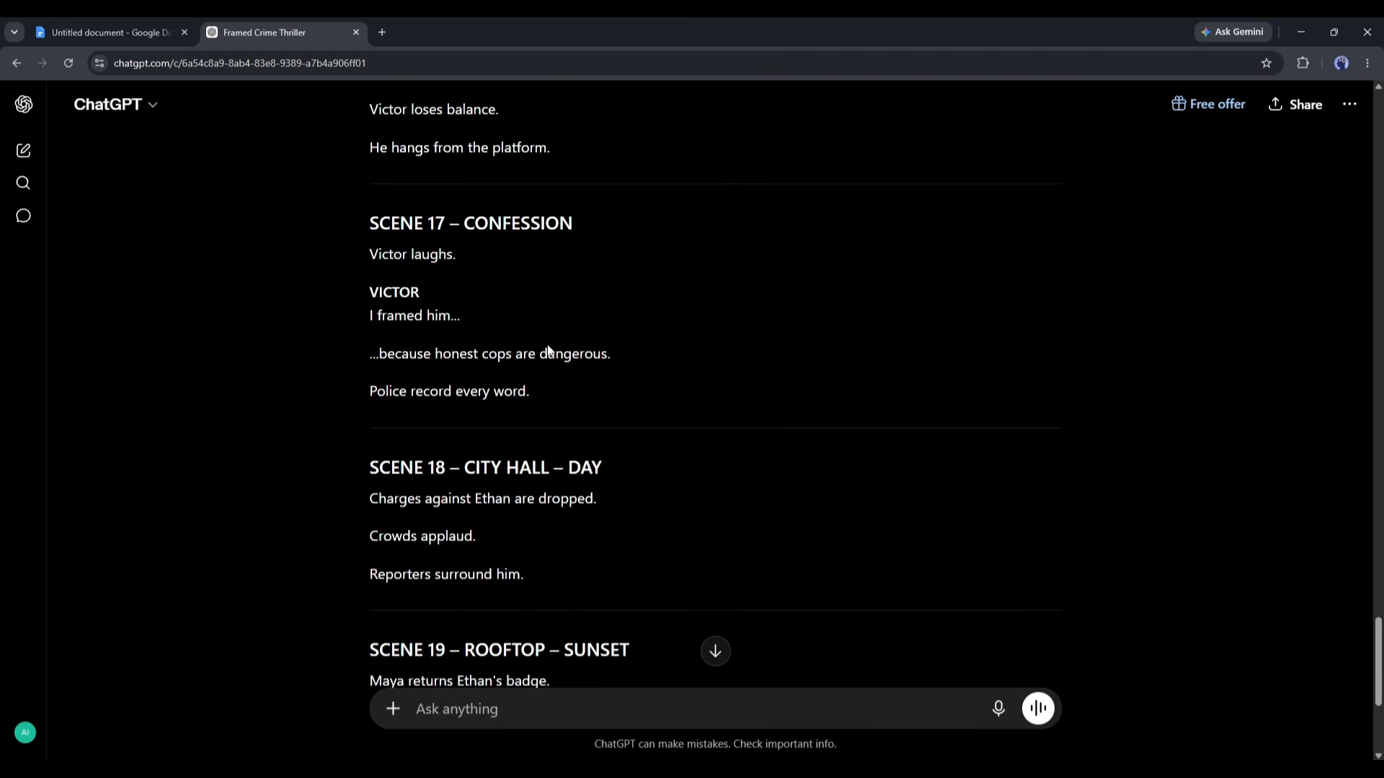
- Copy the complete screenplay response and open Google Flow in a new browser tab
scroll(548, 350, down, 5)
click(378, 621)
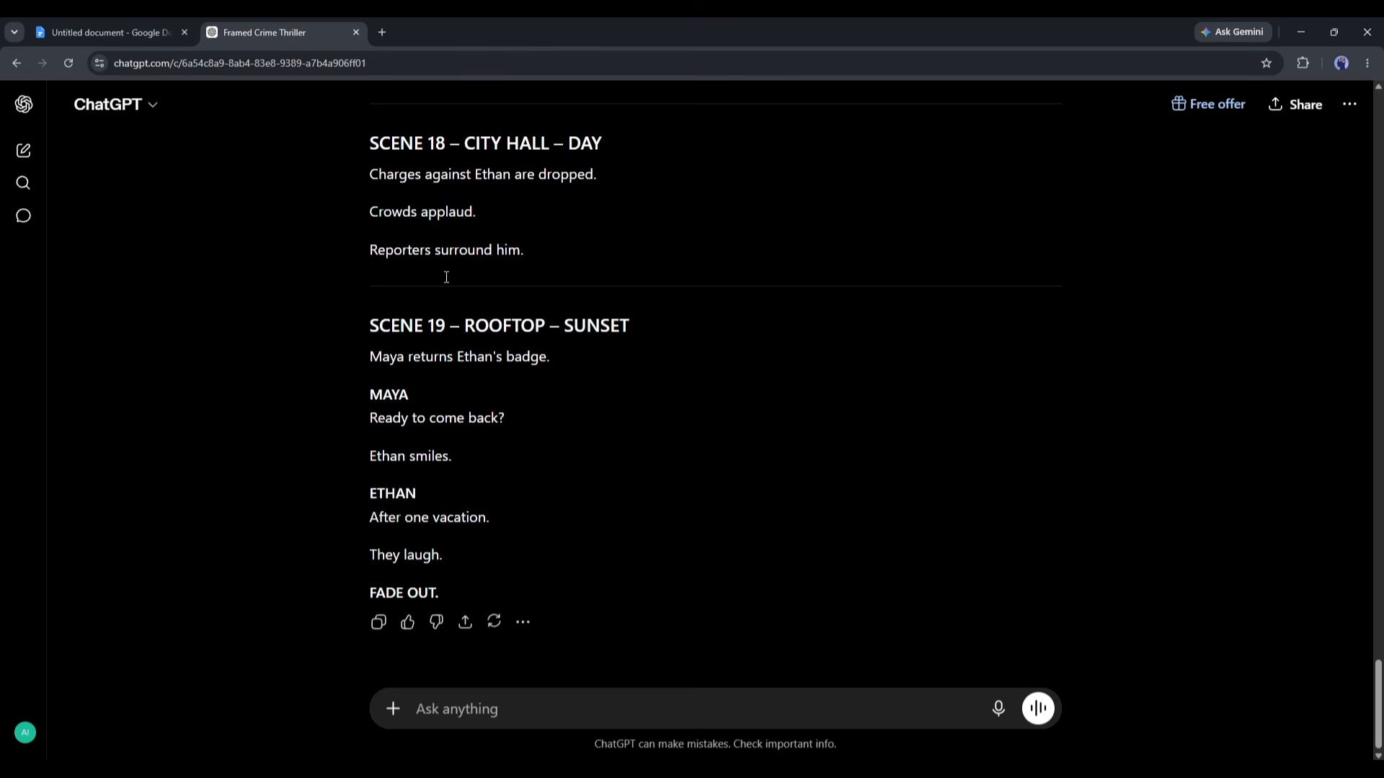
click(775, 768)
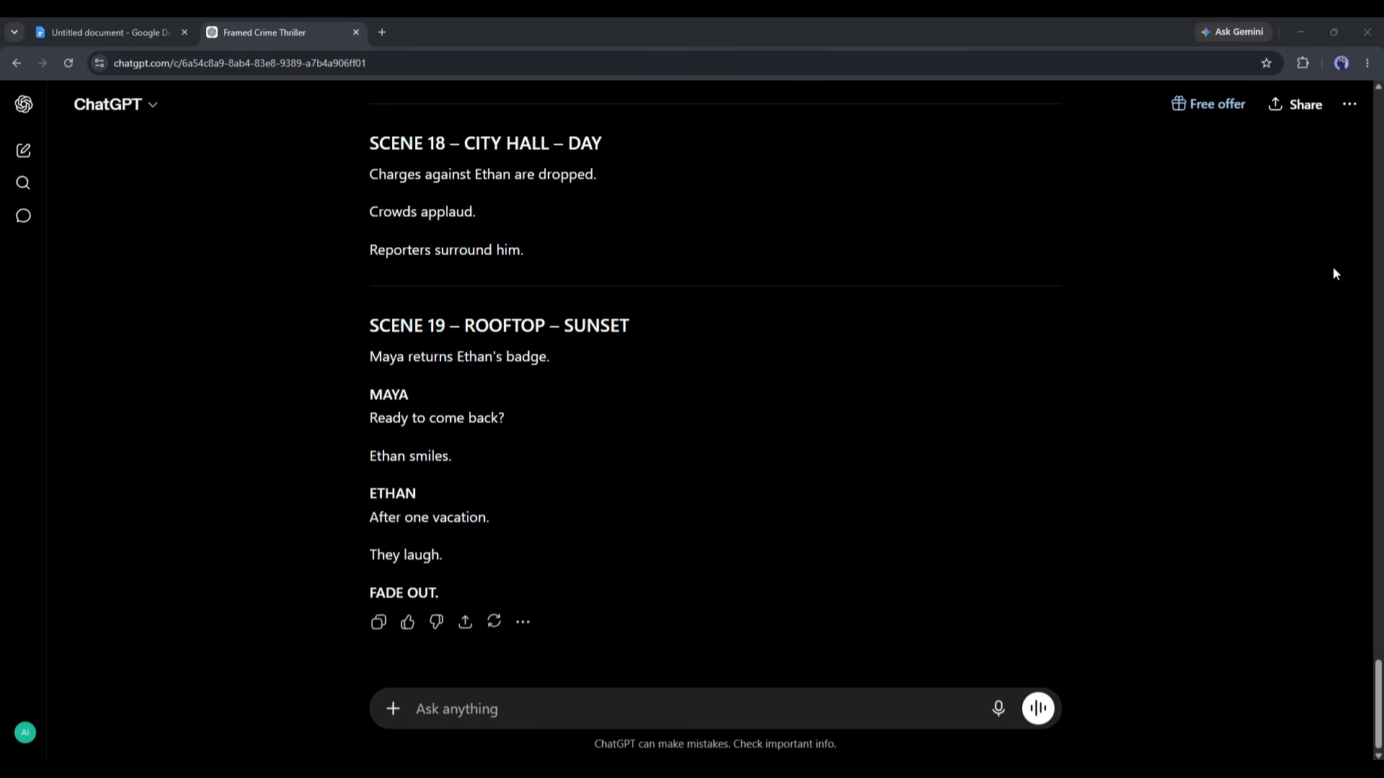
click(1306, 26)
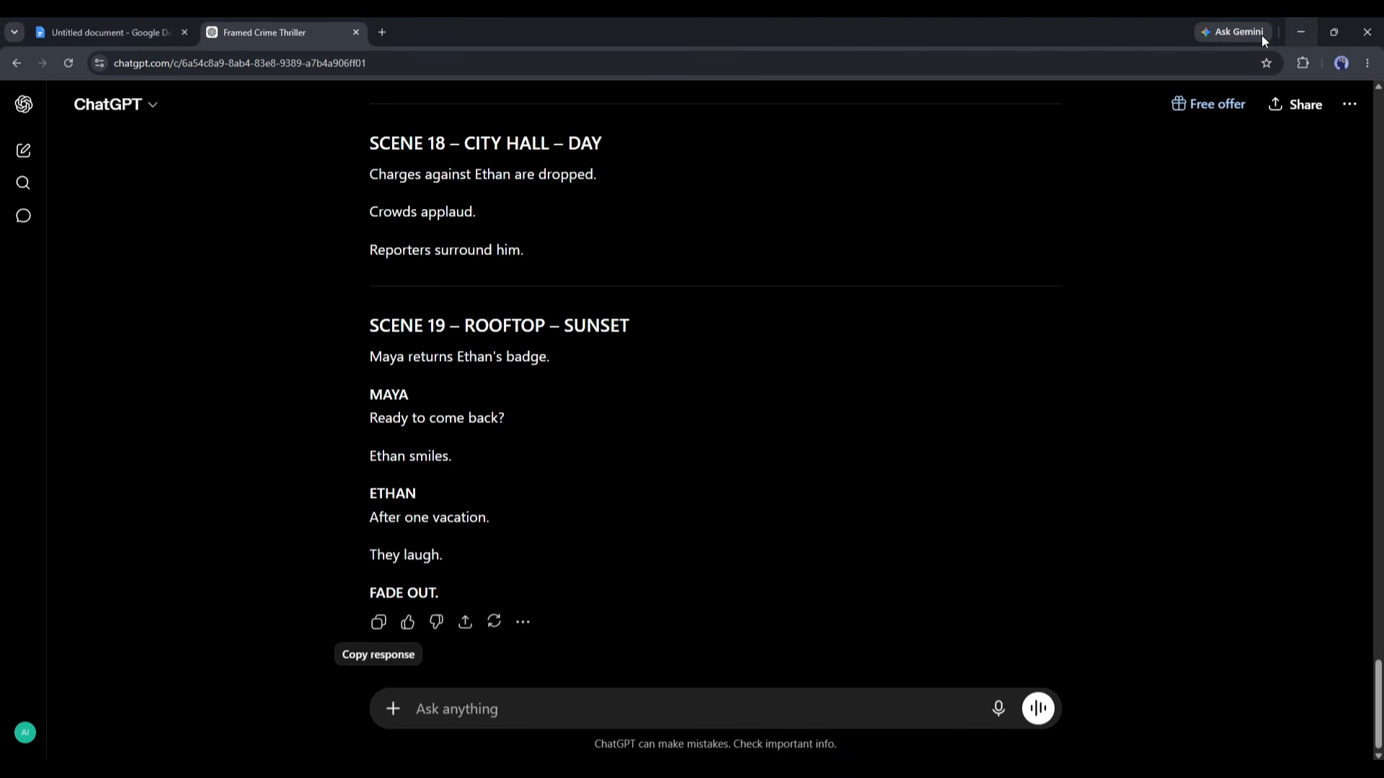
click(382, 32)
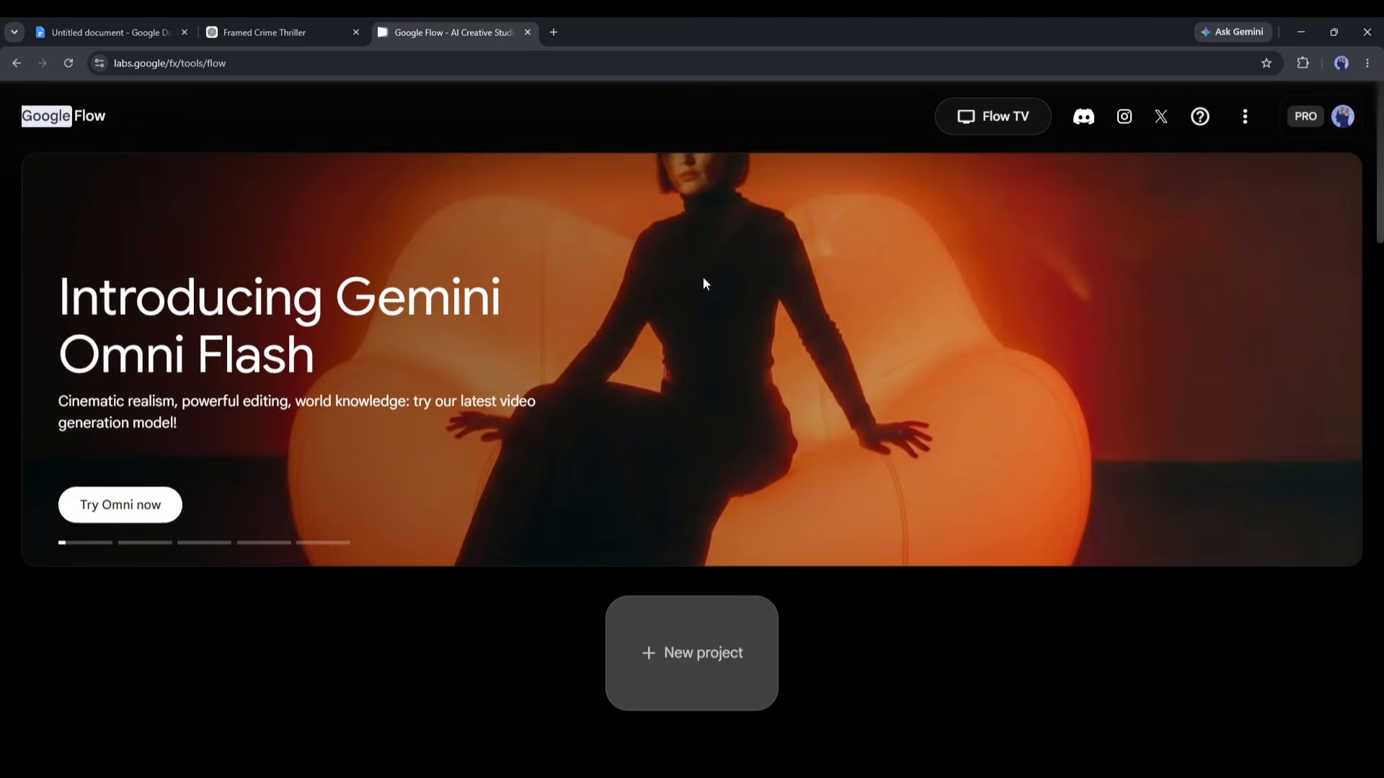
- Look over the Google Flow home page, its existing projects and the available creative tools
scroll(497, 309, down, 3)
scroll(498, 316, down, 15)
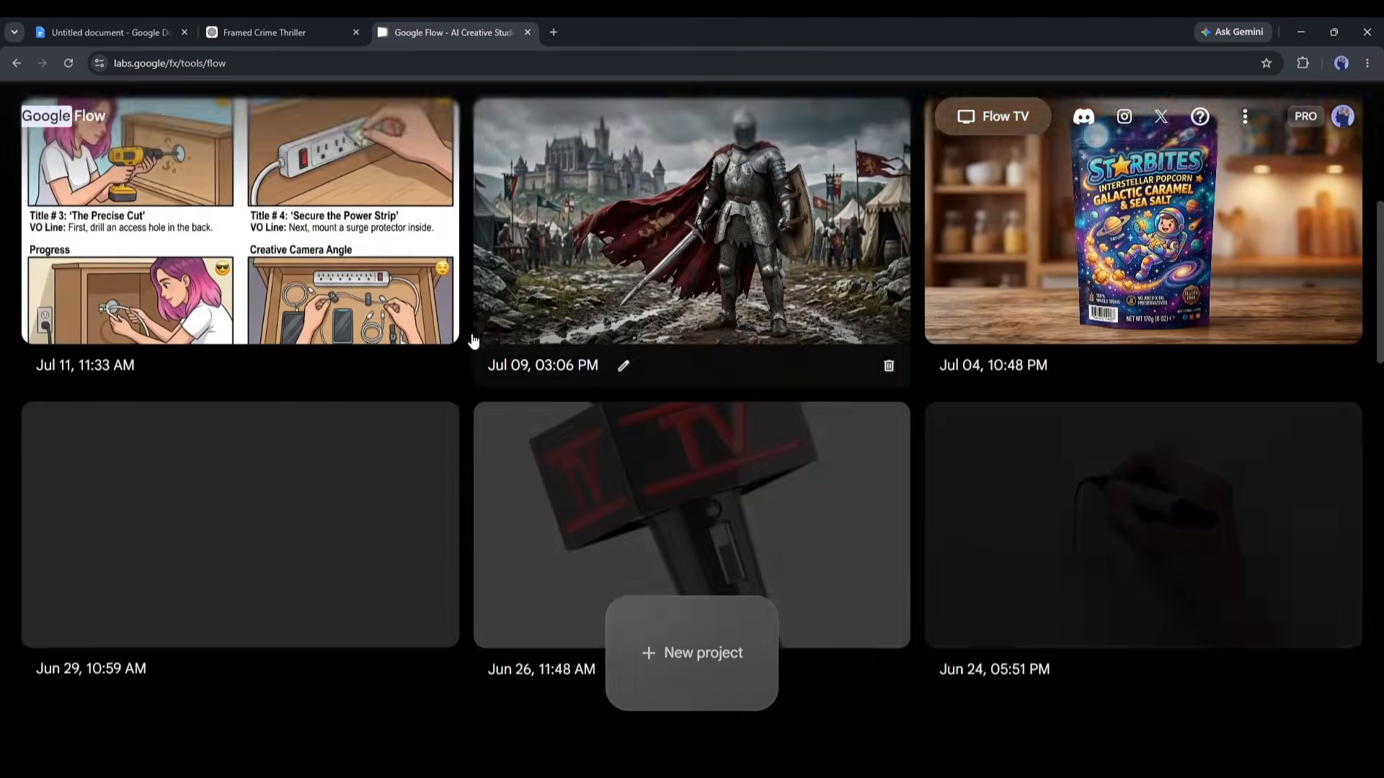
scroll(643, 509, up, 15)
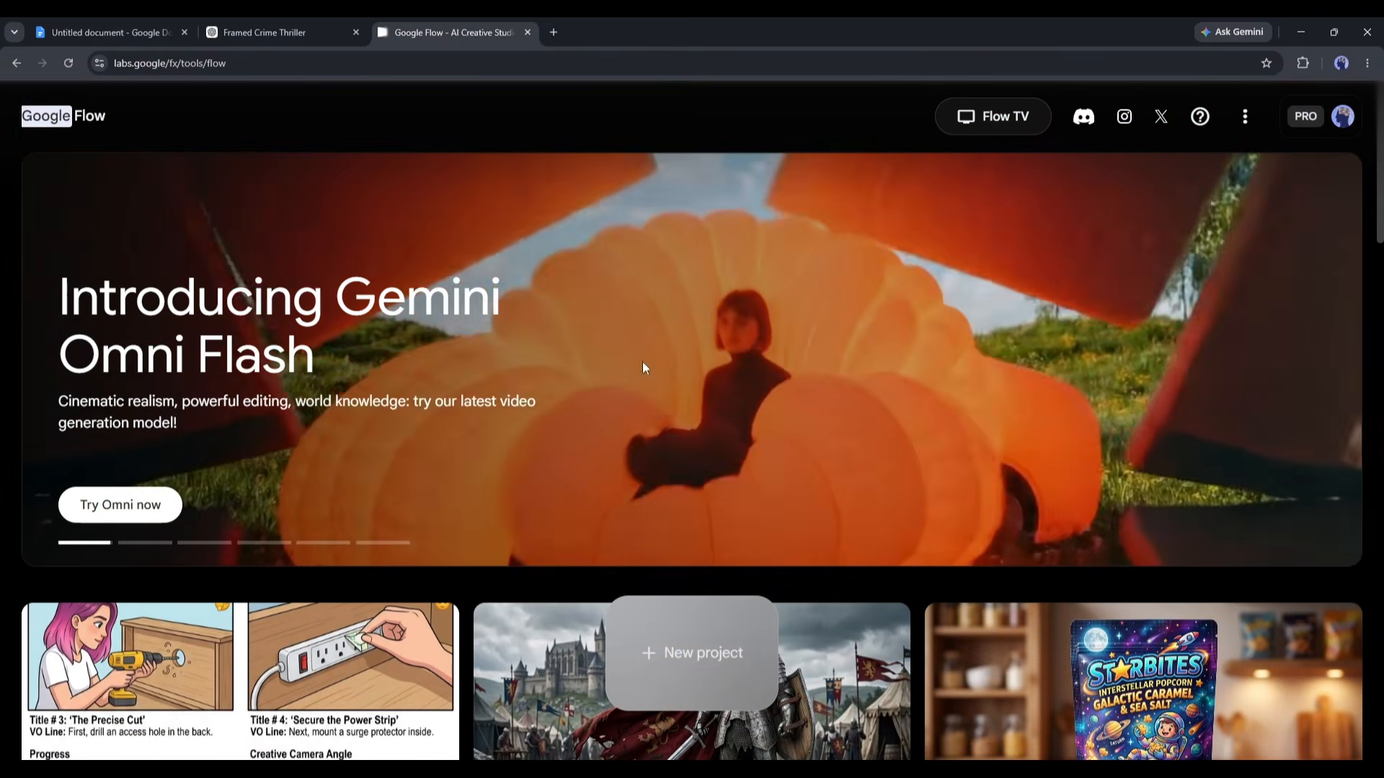
click(642, 362)
scroll(456, 299, down, 10)
scroll(630, 312, down, 10)
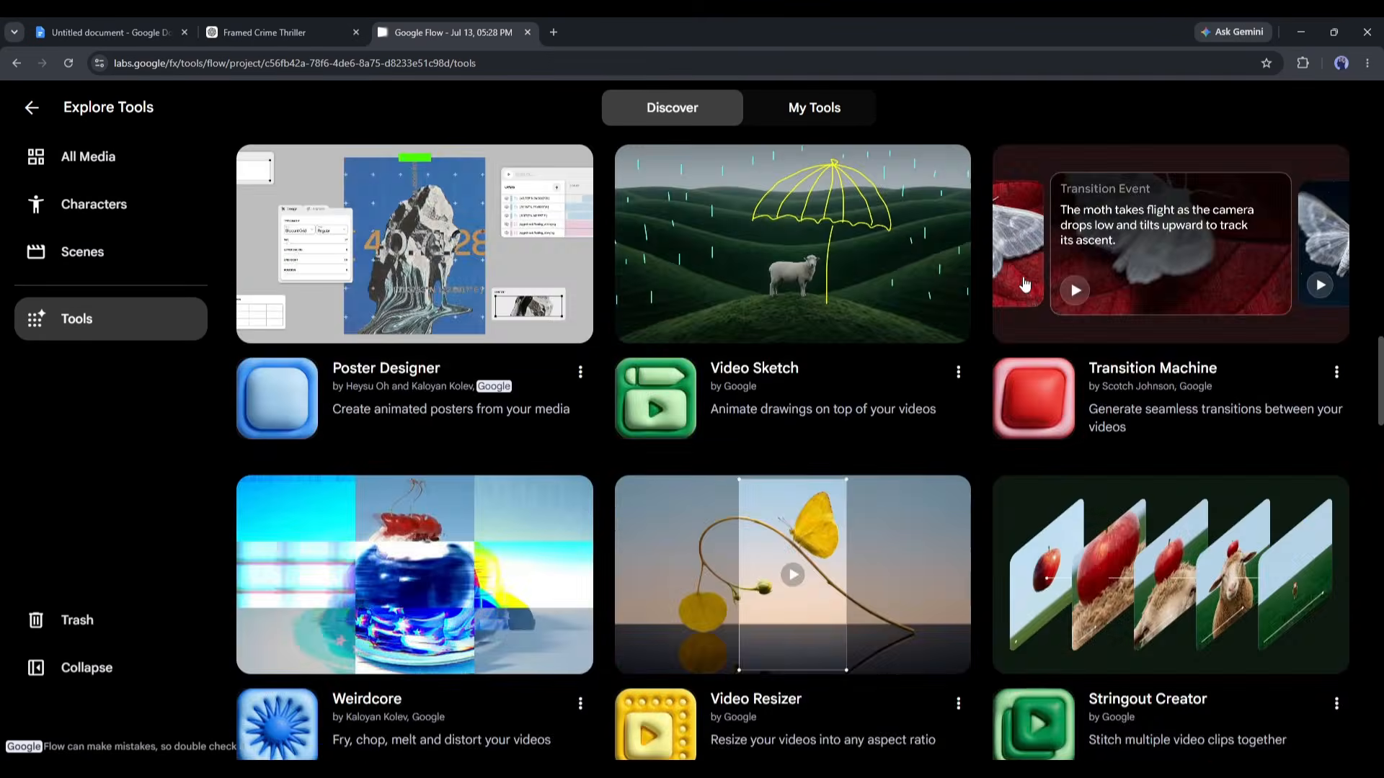
scroll(939, 421, up, 3)
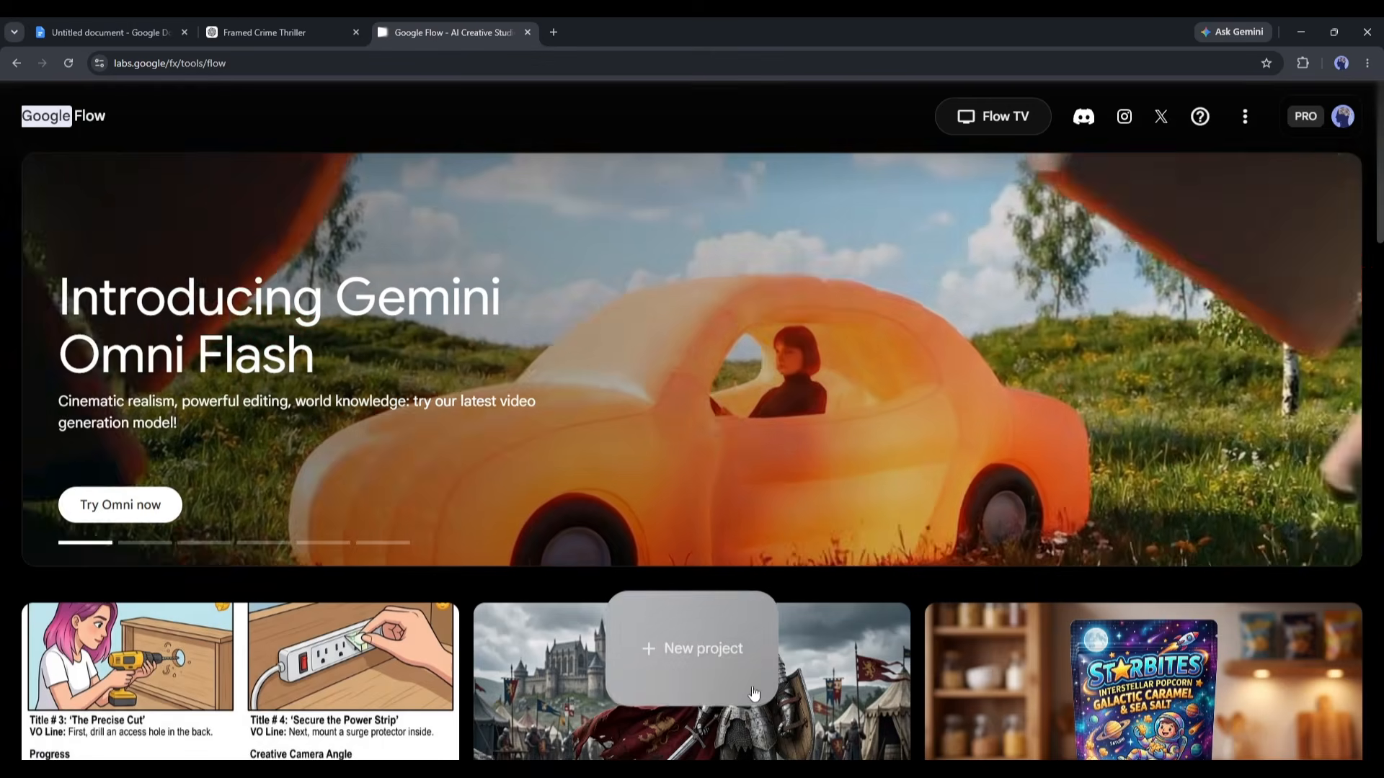
- Create a new Flow project and switch its generation mode from video to image
click(703, 642)
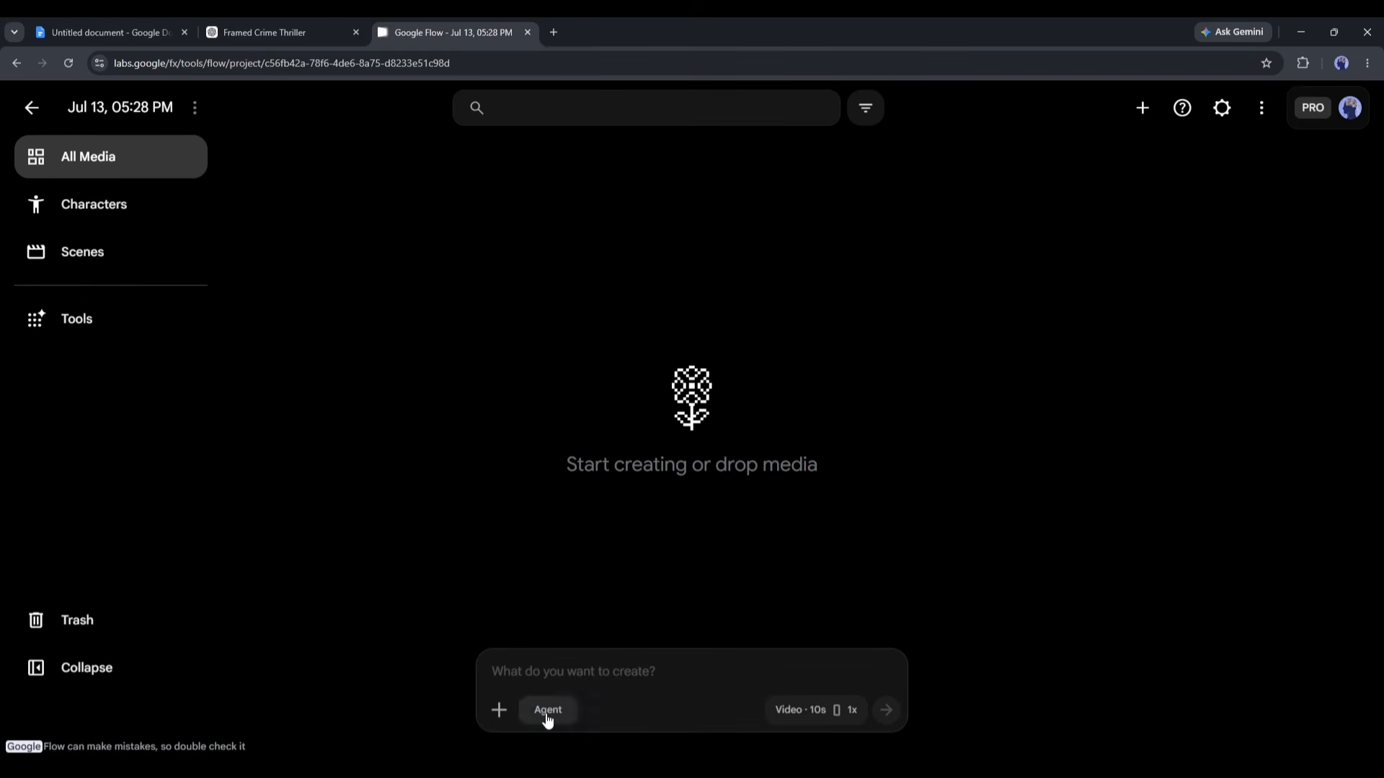
click(798, 712)
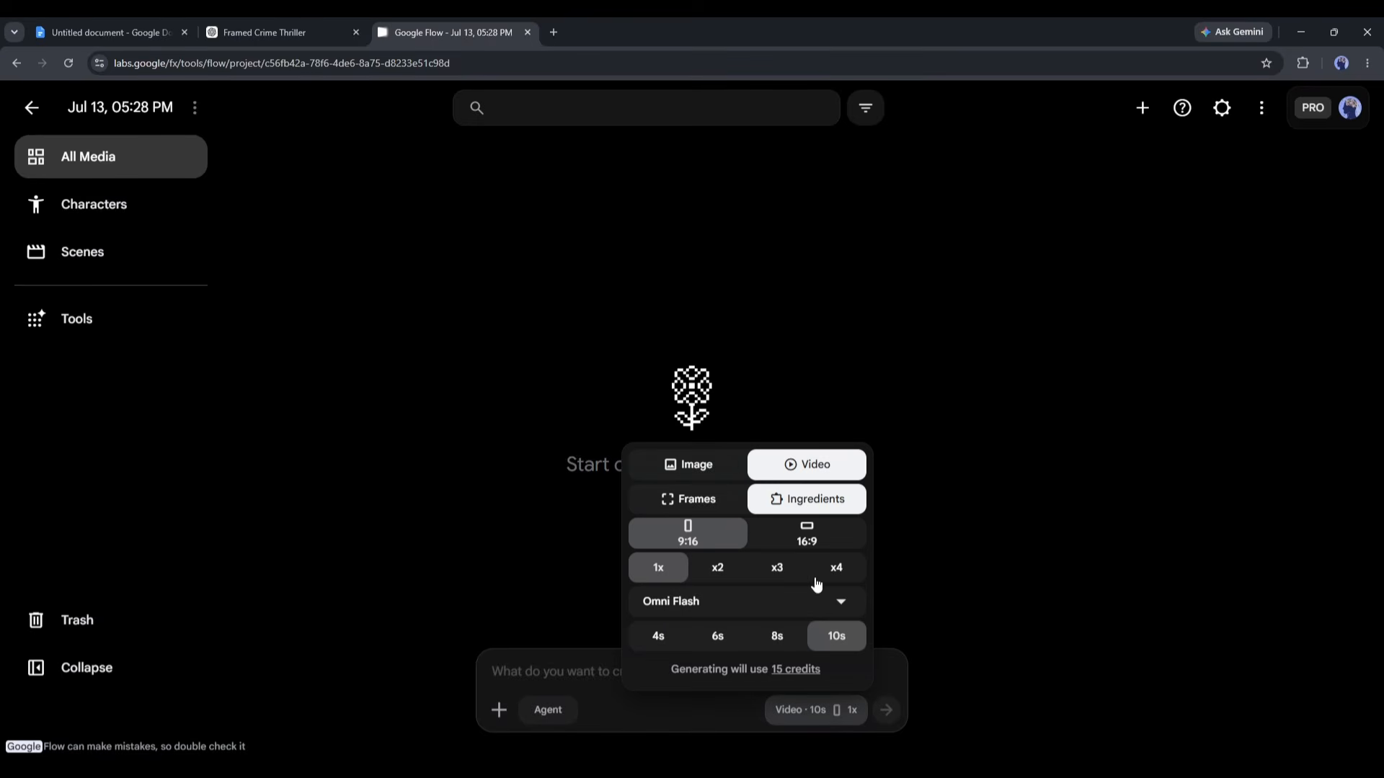
click(731, 475)
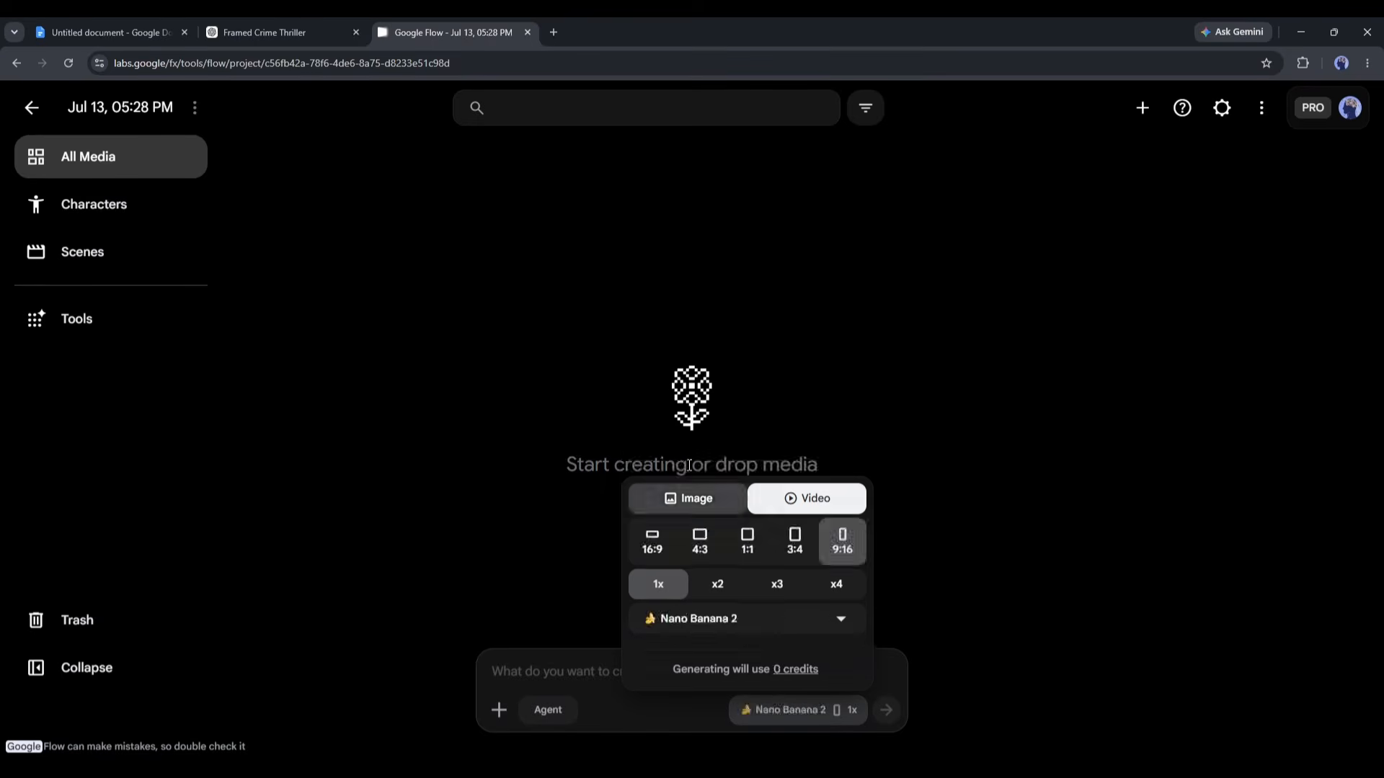
click(588, 671)
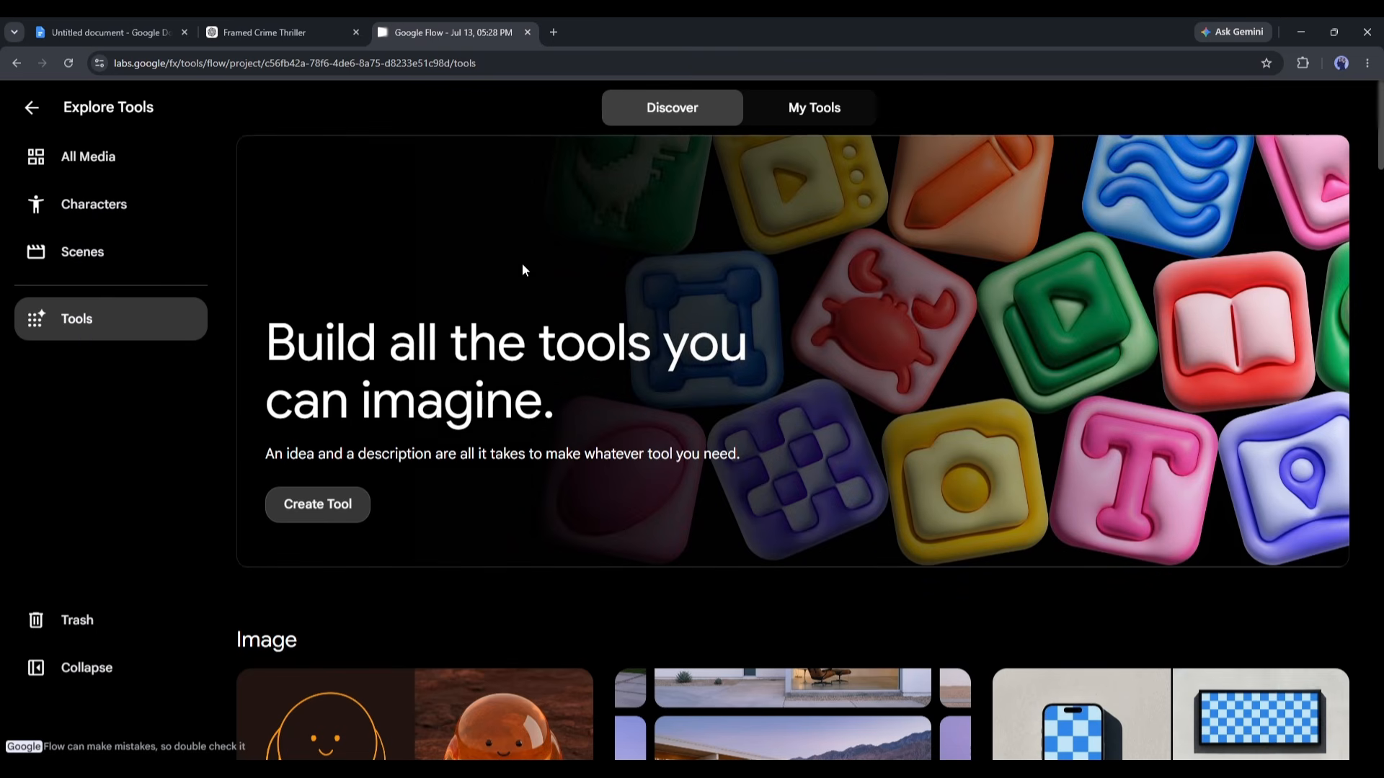
- Find Storyboard Studio in the gallery of Flow tools and open it
scroll(455, 304, down, 10)
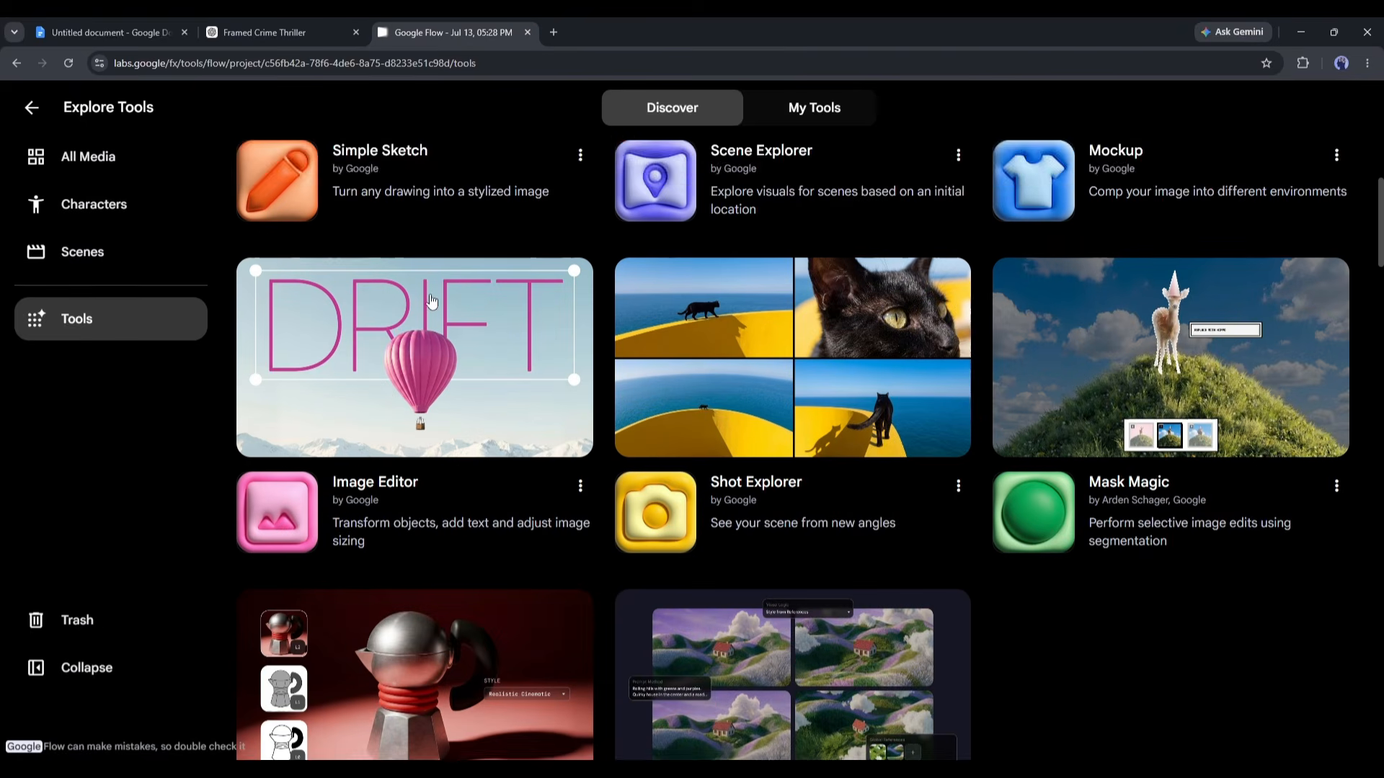
scroll(1045, 308, down, 15)
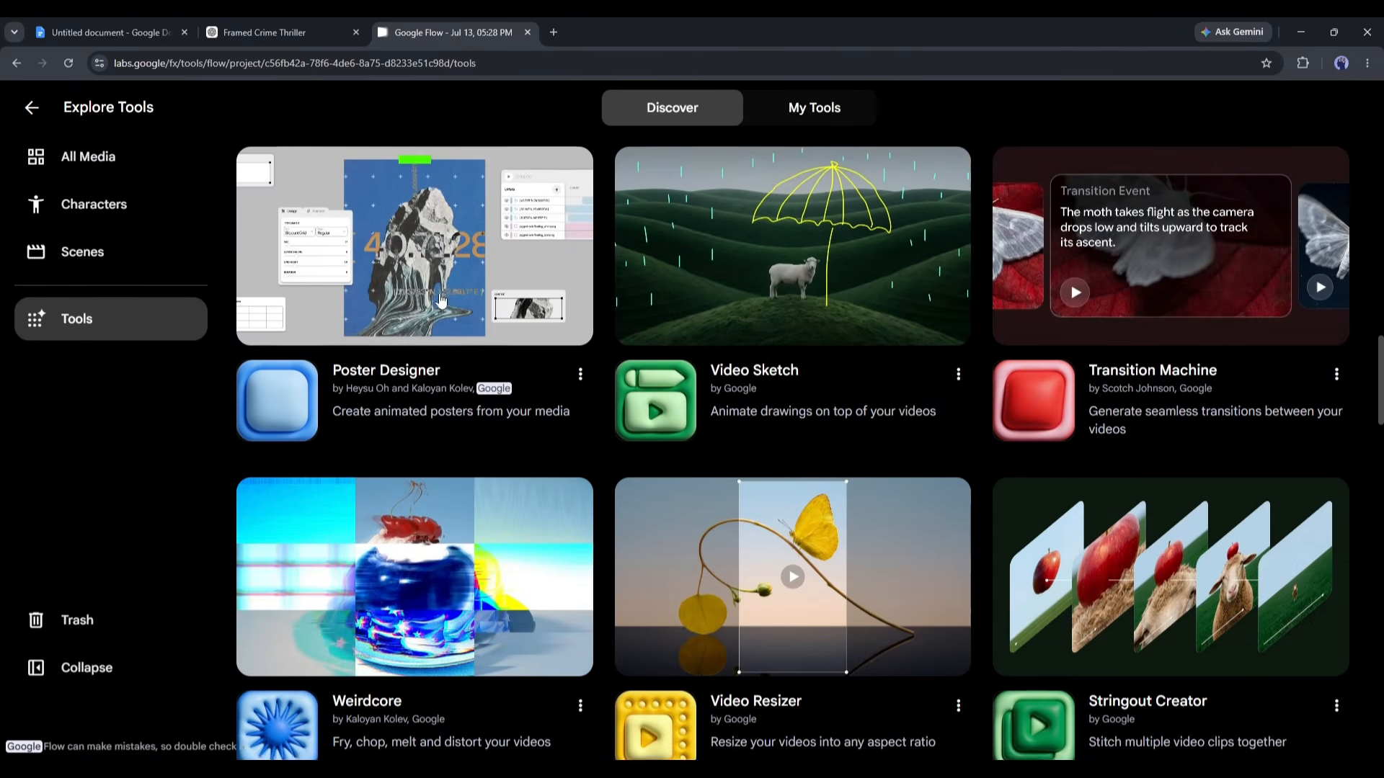
scroll(1062, 284, up, 6)
scroll(1317, 297, down, 9)
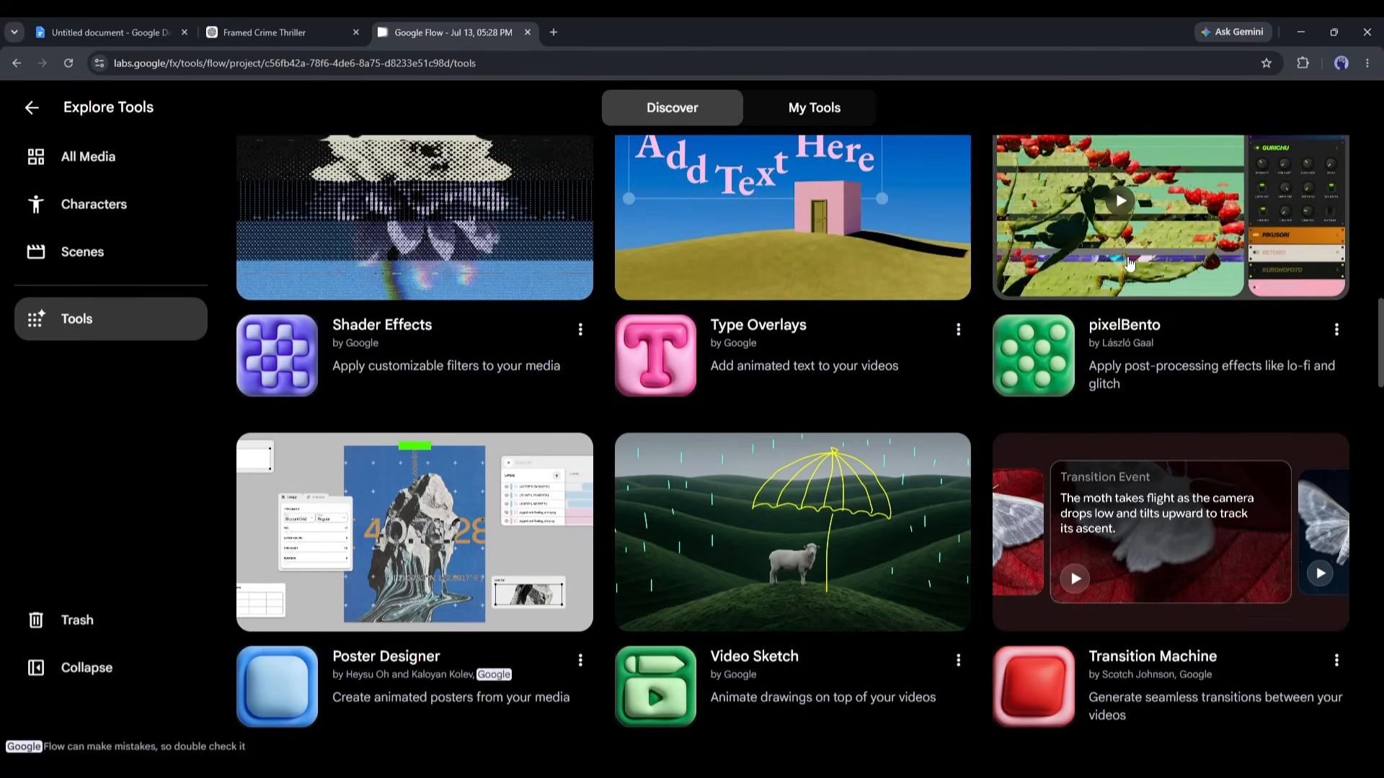
scroll(967, 294, down, 12)
scroll(1101, 431, up, 3)
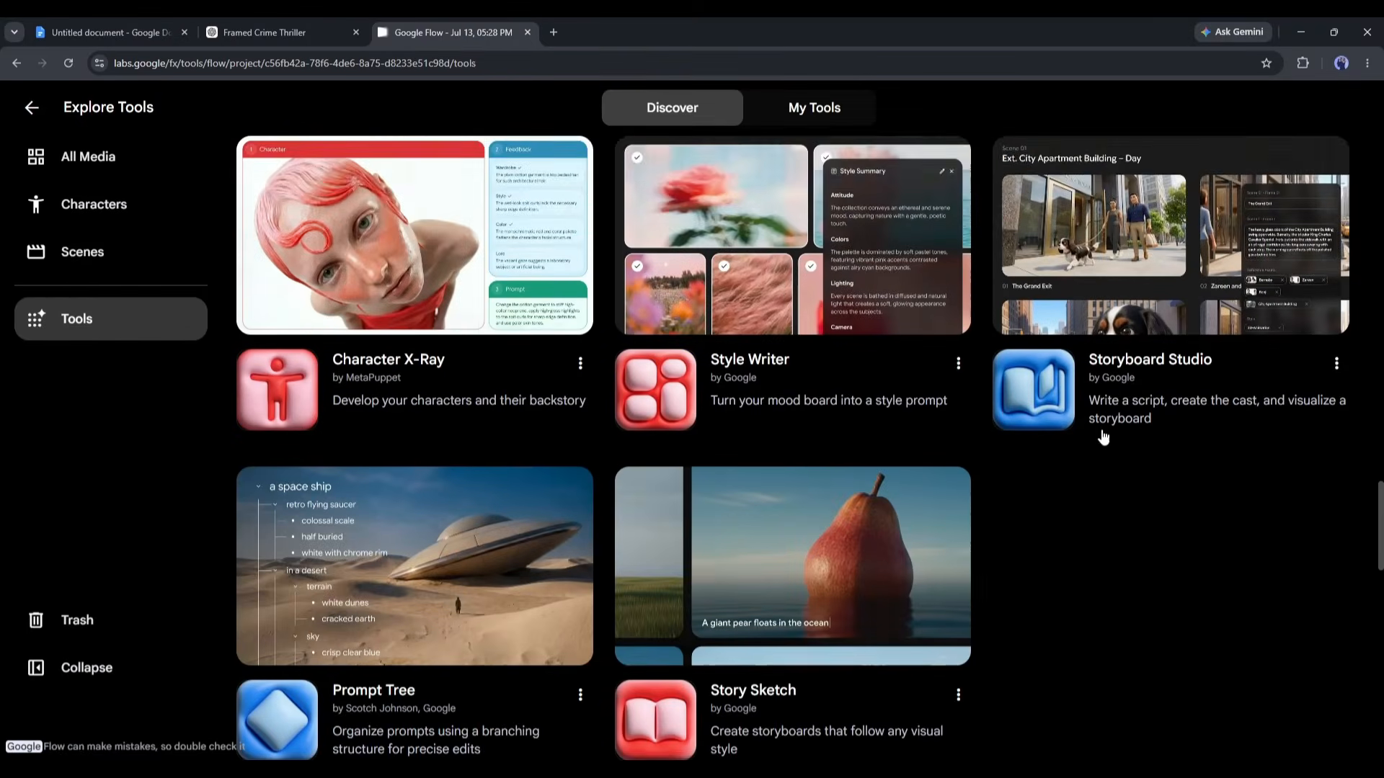
scroll(477, 406, down, 2)
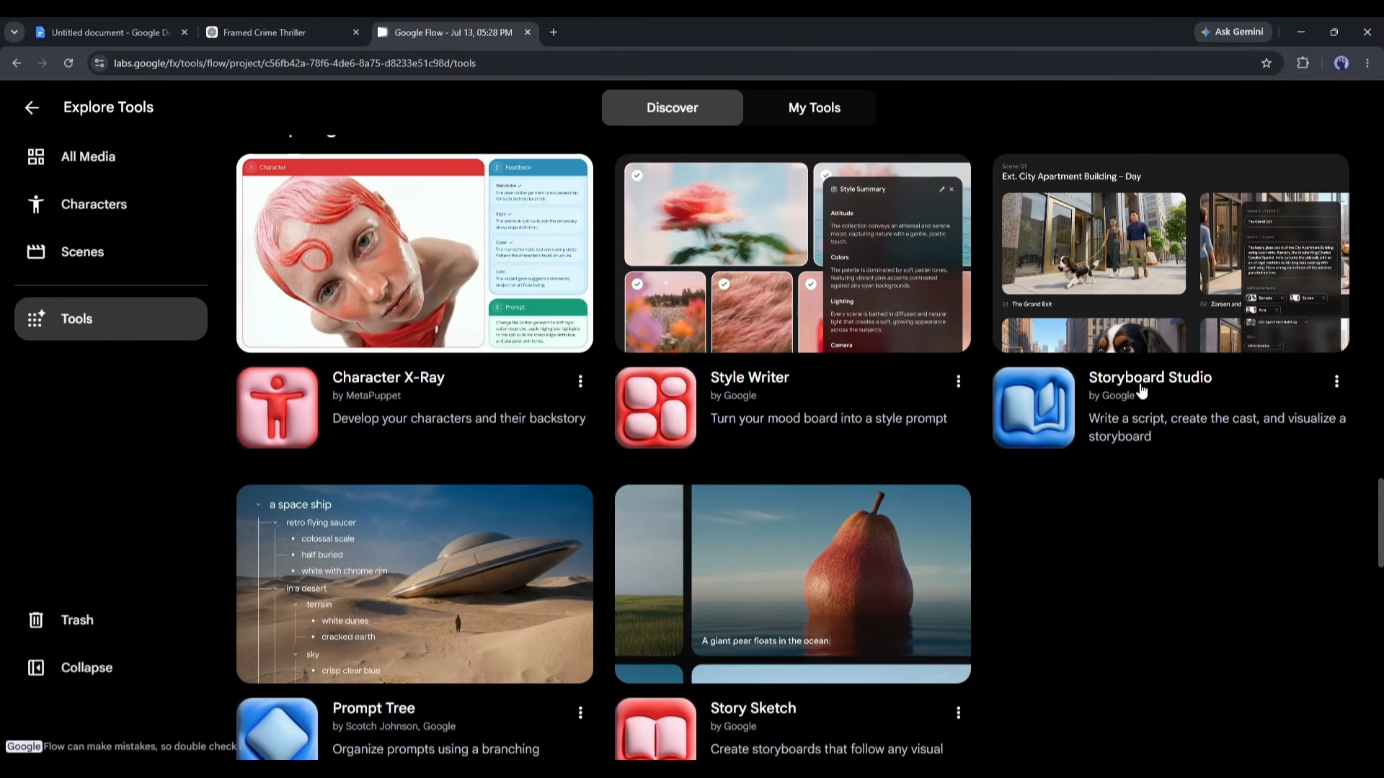
click(1141, 391)
- Start a story in the Realistic storyboard style and submit the copied screenplay as the story description
click(820, 409)
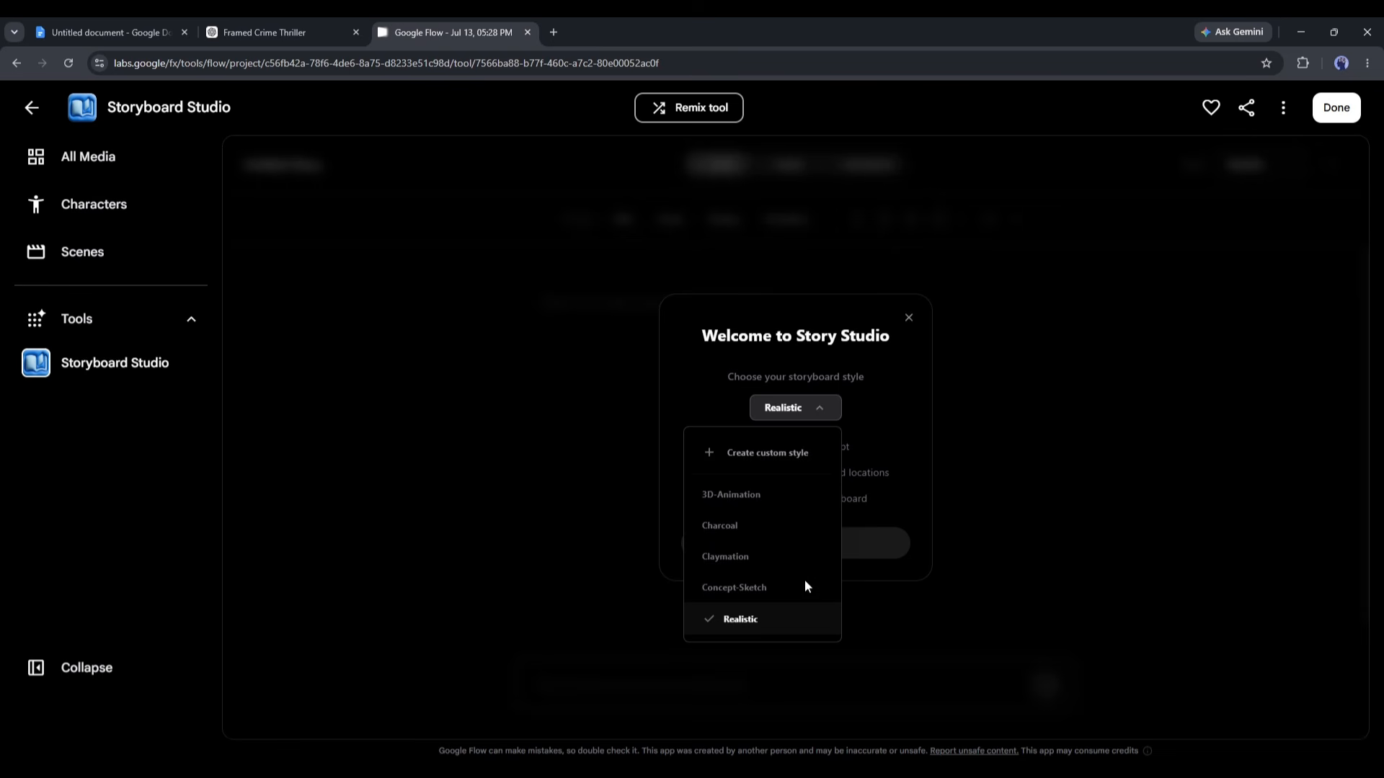
click(761, 619)
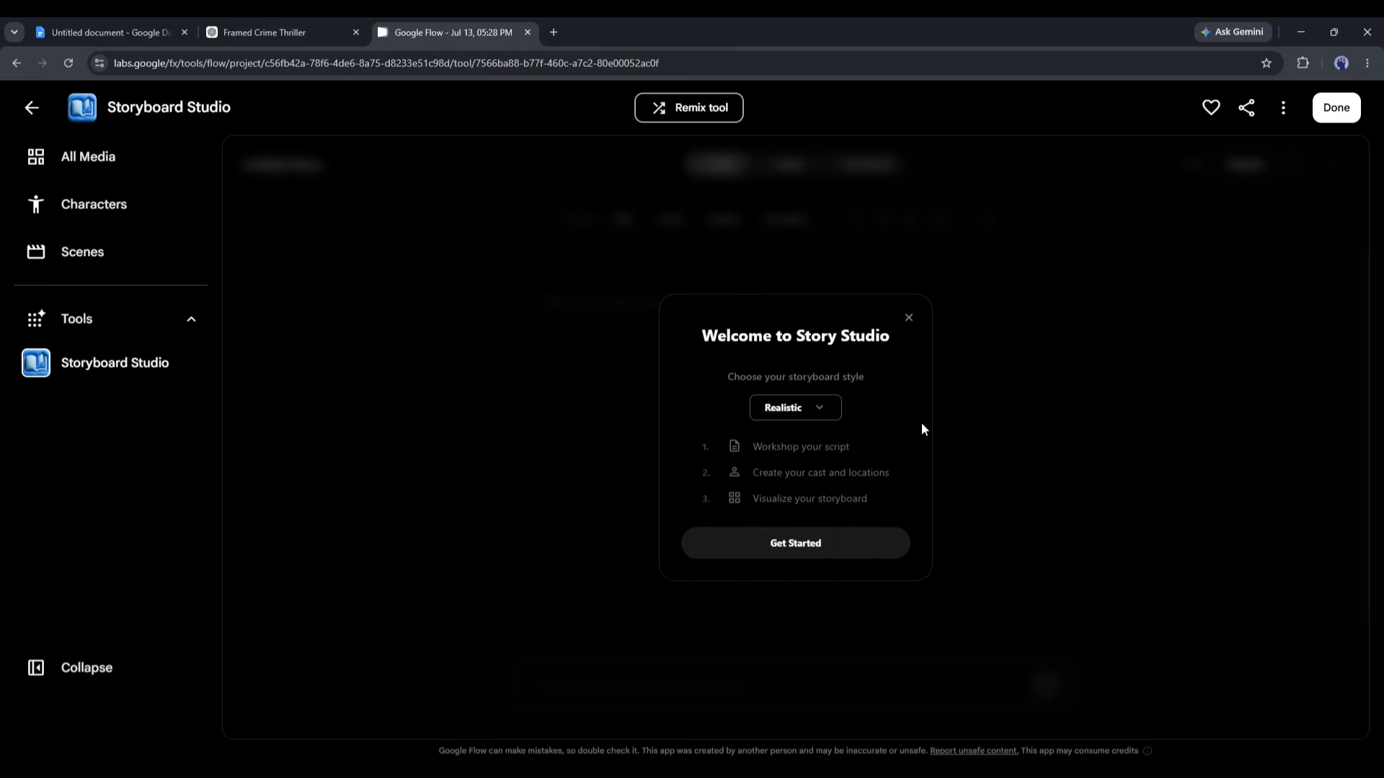
click(789, 550)
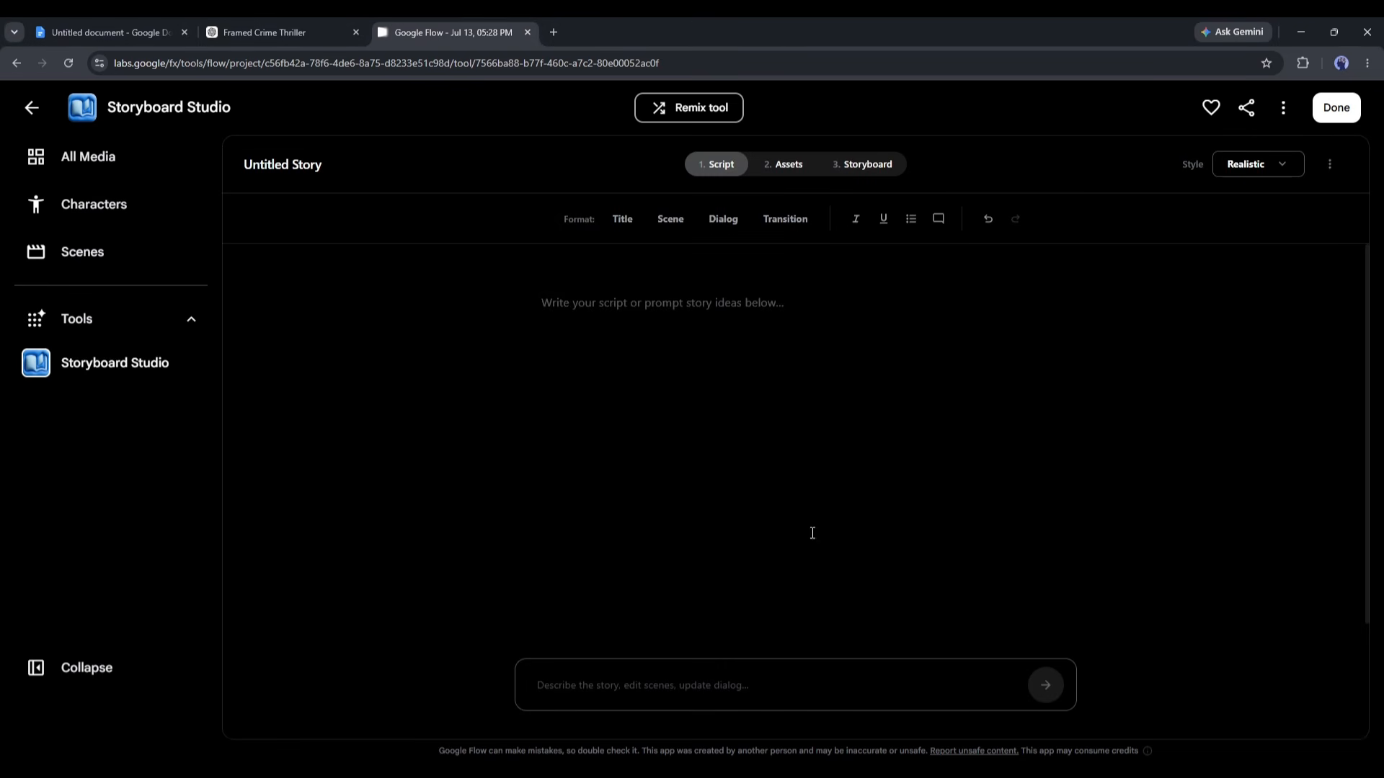
key(ctrl+v)
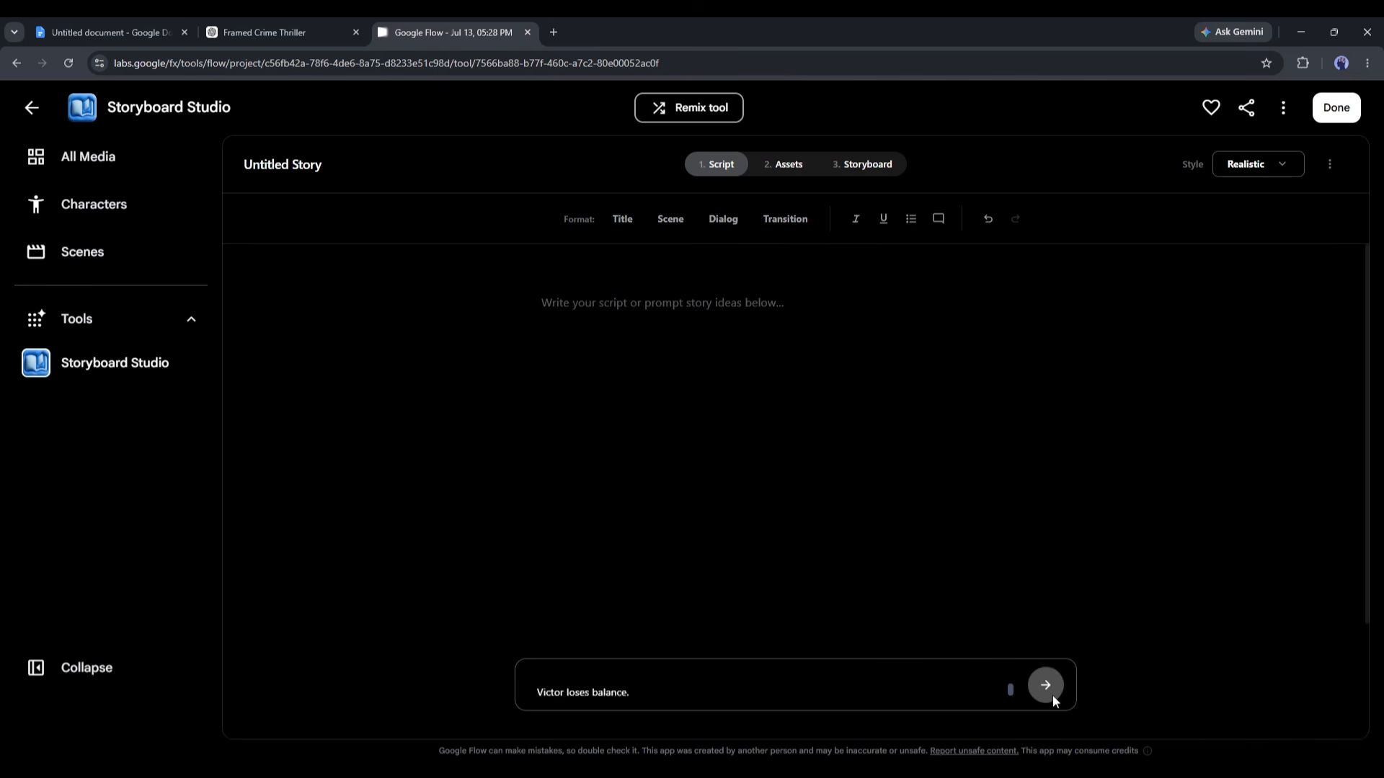
click(1045, 686)
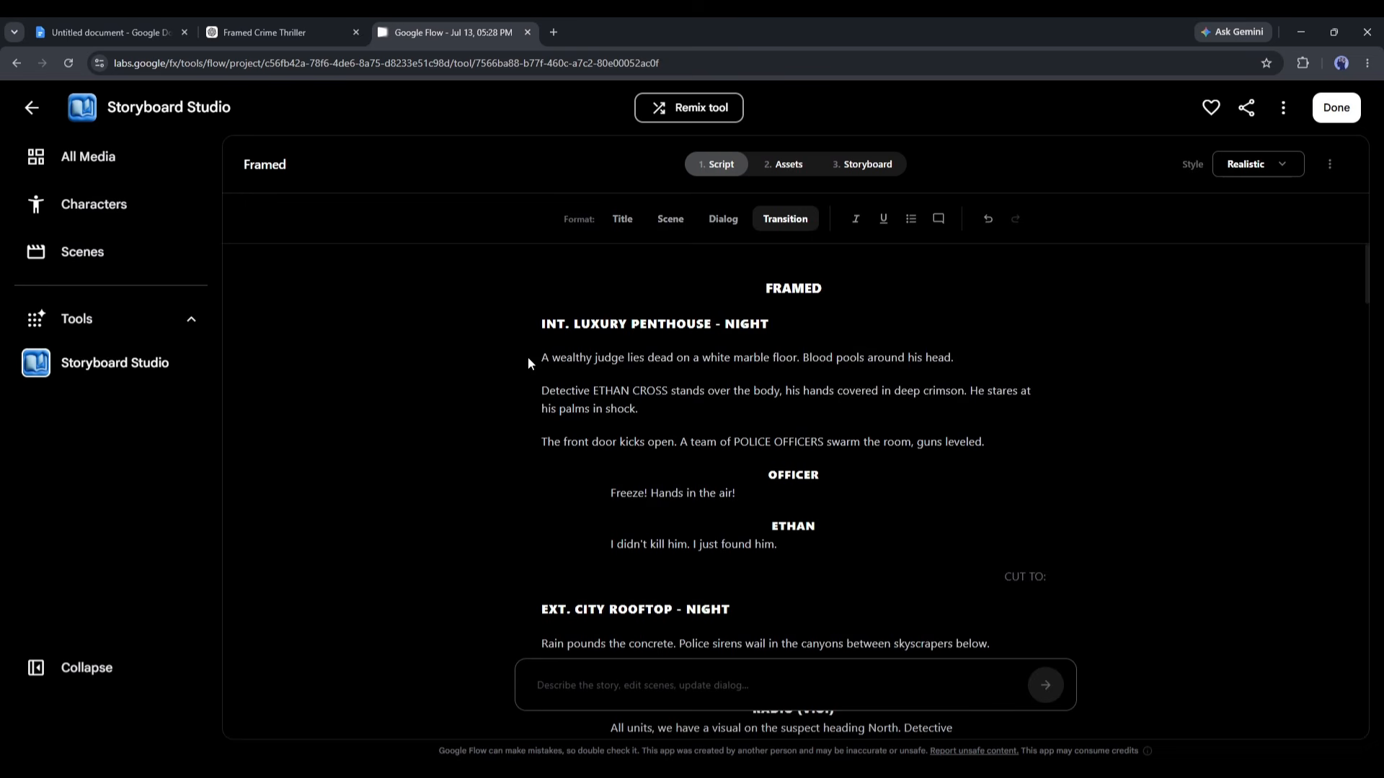
- Read through the formatted script, checking its scene headings, action lines and dialogue
drag(611, 358, 955, 360)
click(705, 404)
scroll(694, 366, down, 2)
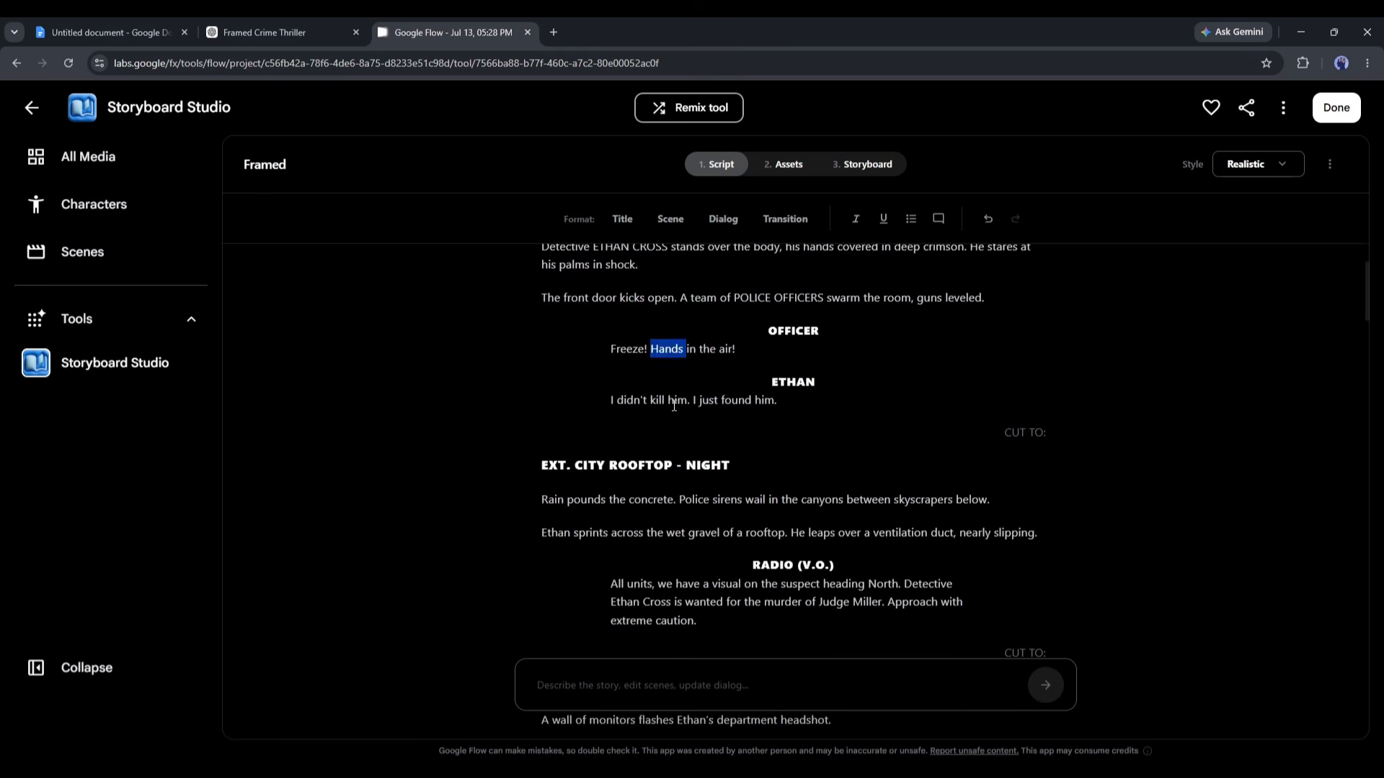
scroll(674, 405, down, 15)
drag(634, 442, 780, 474)
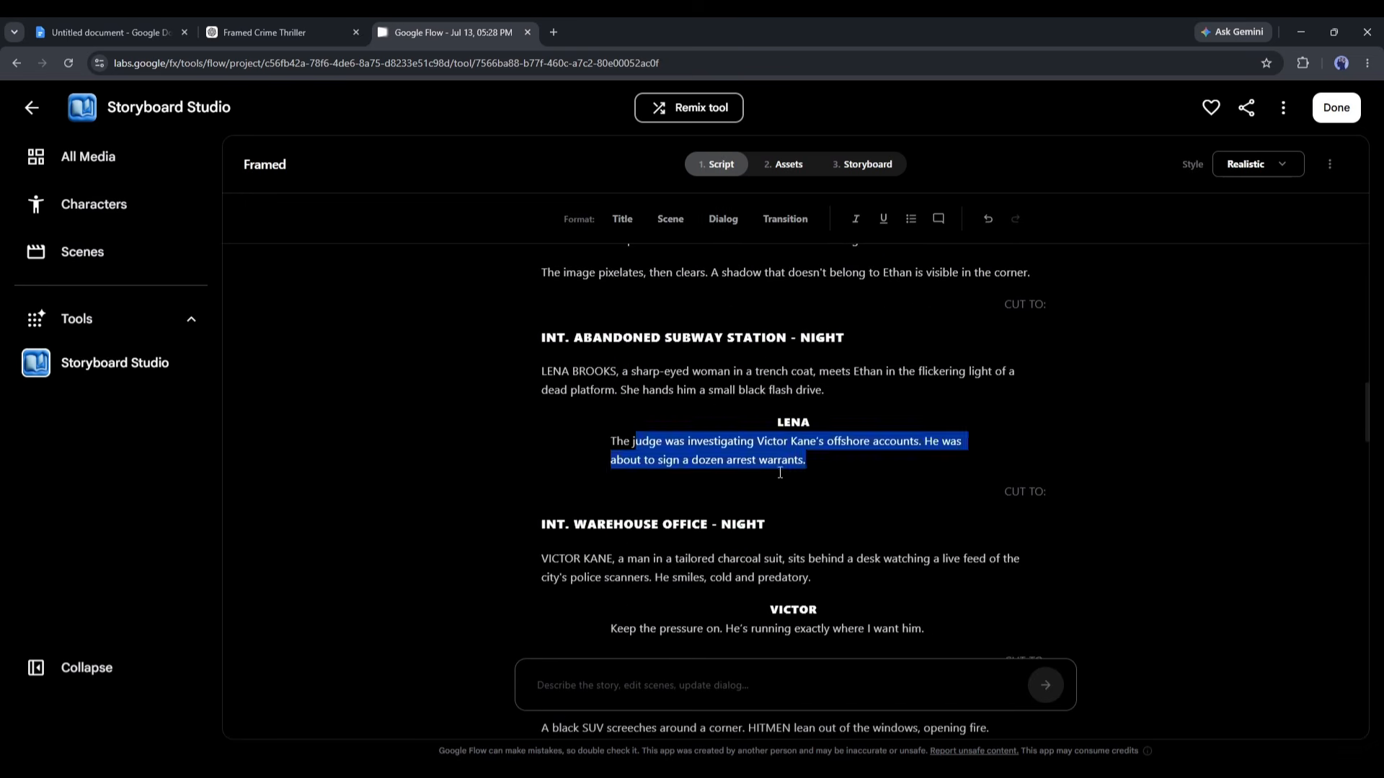
click(779, 473)
scroll(793, 475, down, 20)
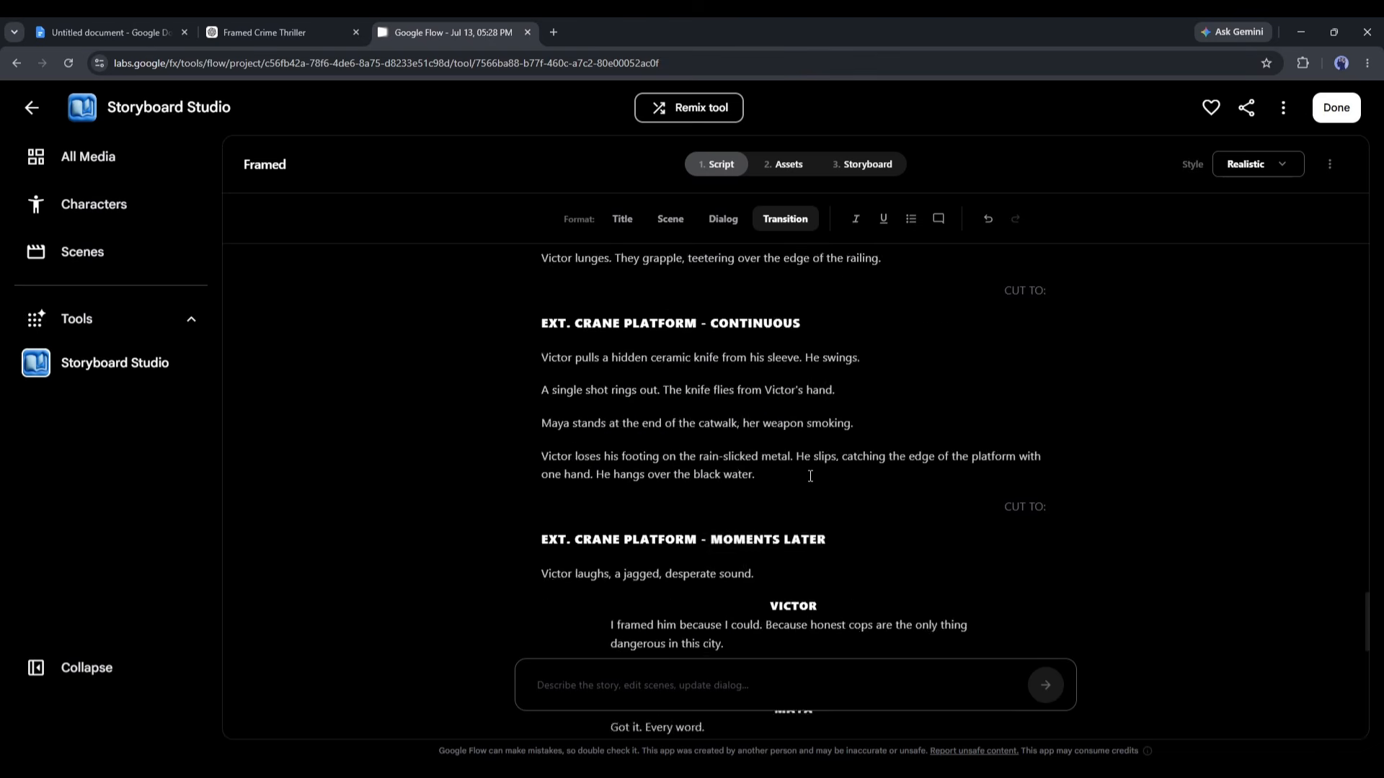
- Look over the remaining scenes of the script and return to its title at the beginning
scroll(810, 475, down, 10)
scroll(810, 476, up, 8)
drag(1370, 640, 1367, 246)
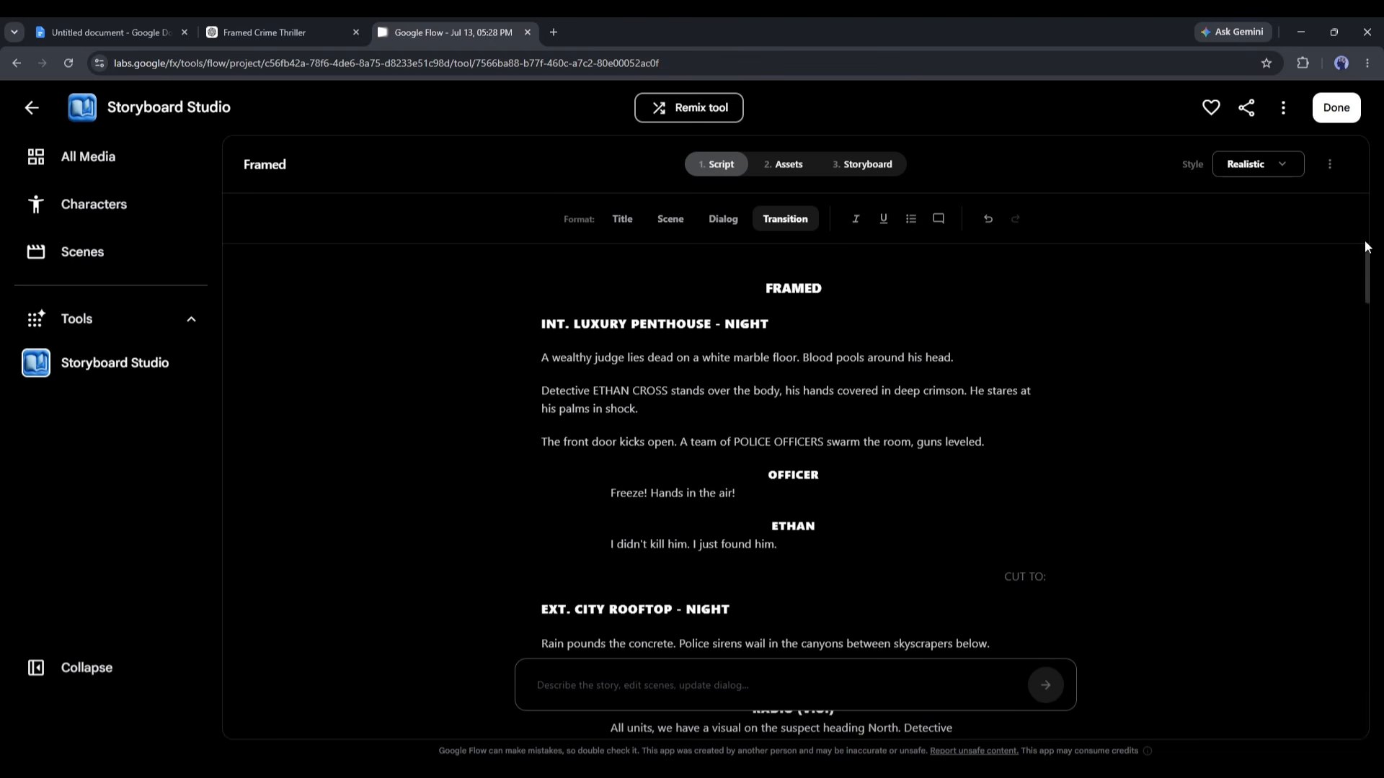
click(721, 227)
- Open the story's assets and look through the empty character, location and prop cards
click(789, 171)
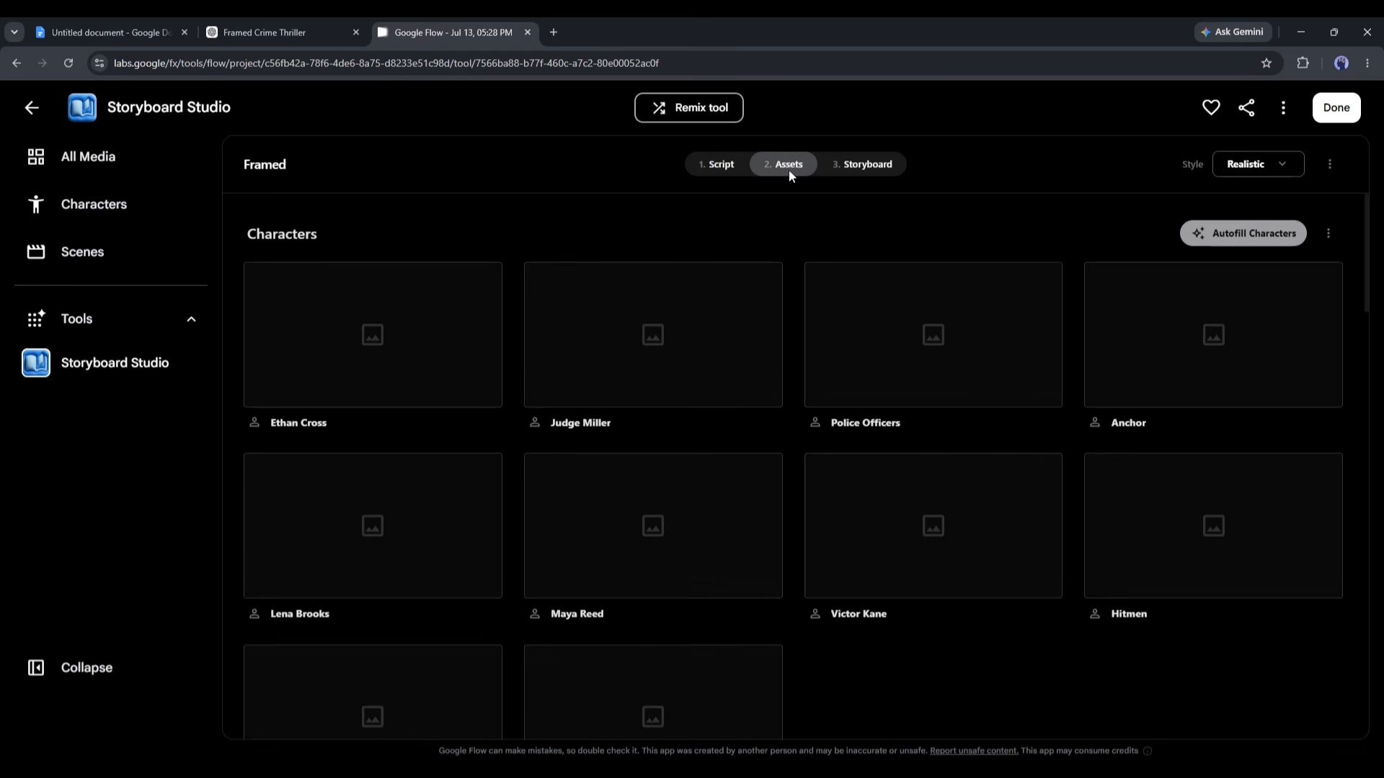
scroll(722, 404, down, 14)
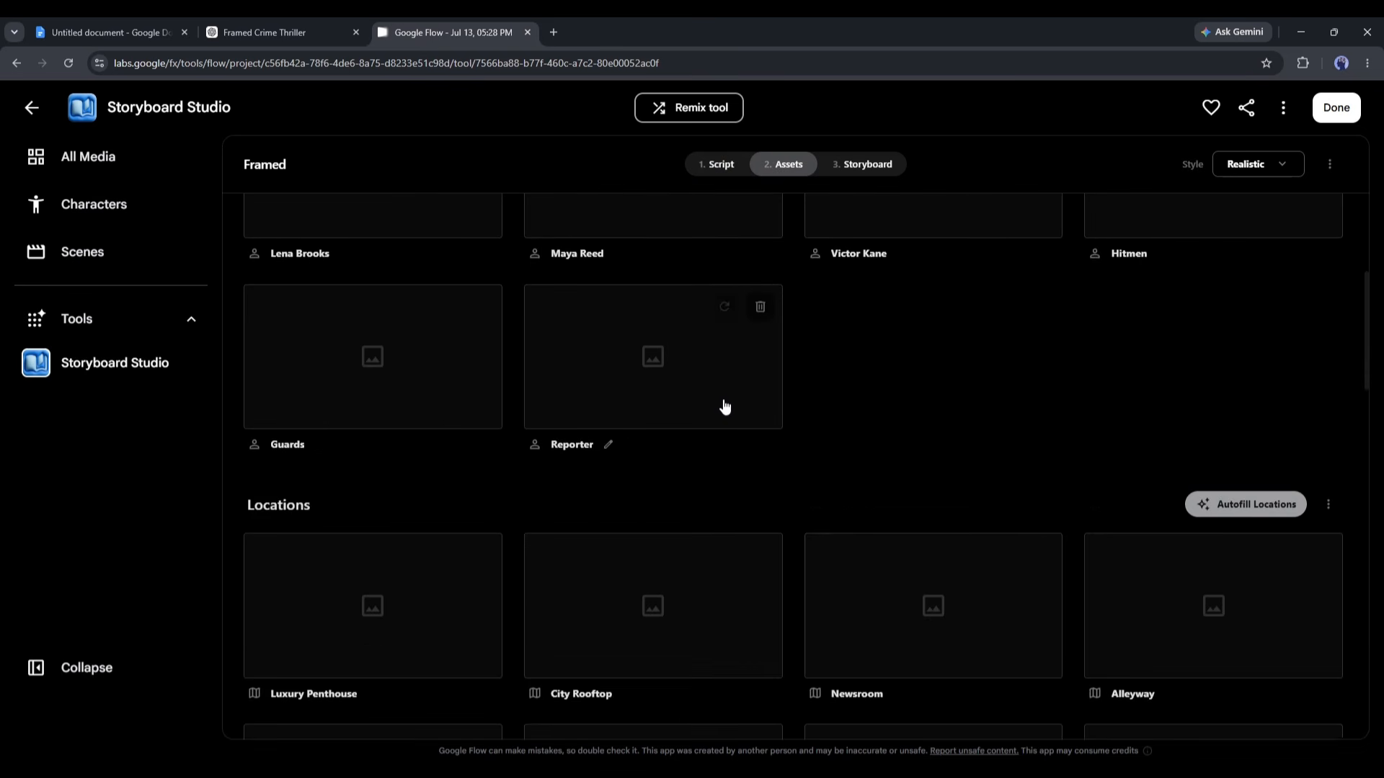
scroll(728, 406, down, 12)
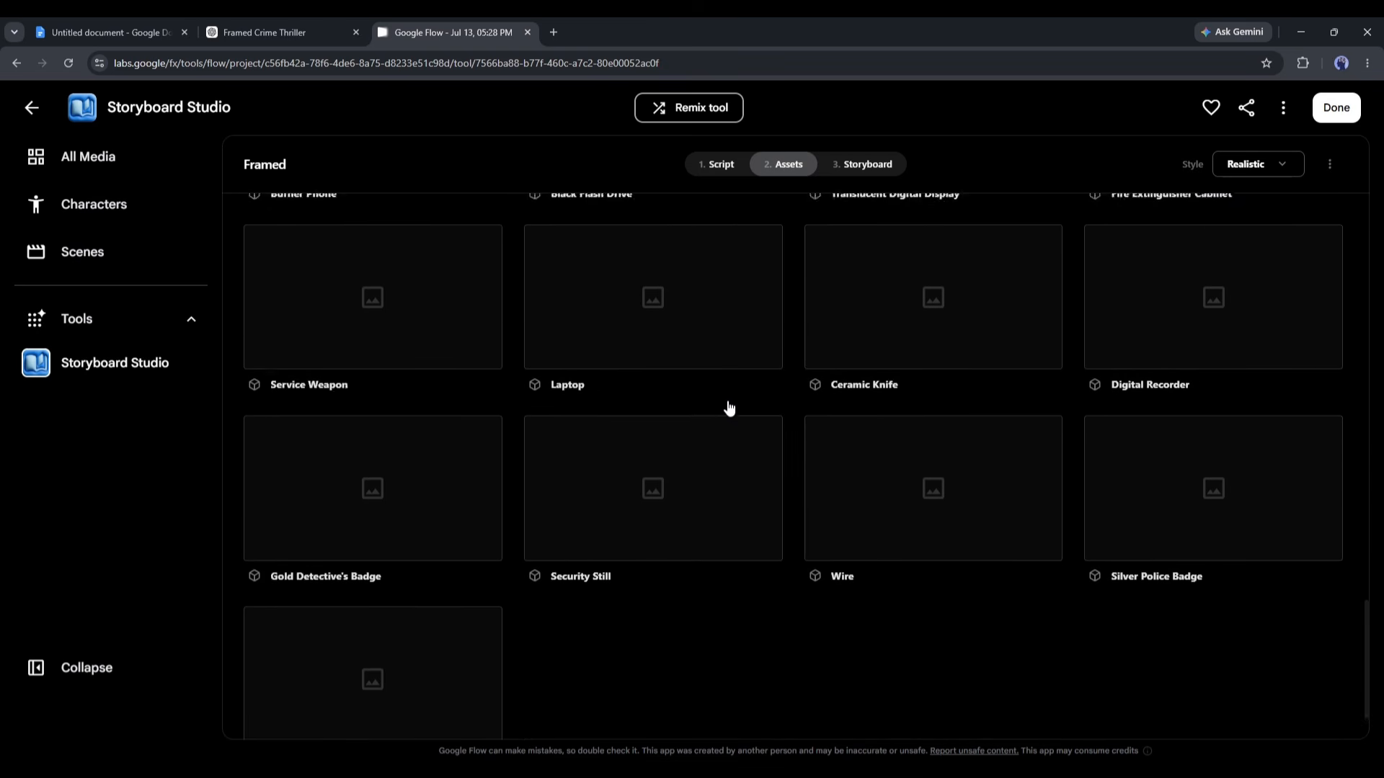
scroll(793, 604, up, 1)
scroll(872, 522, up, 20)
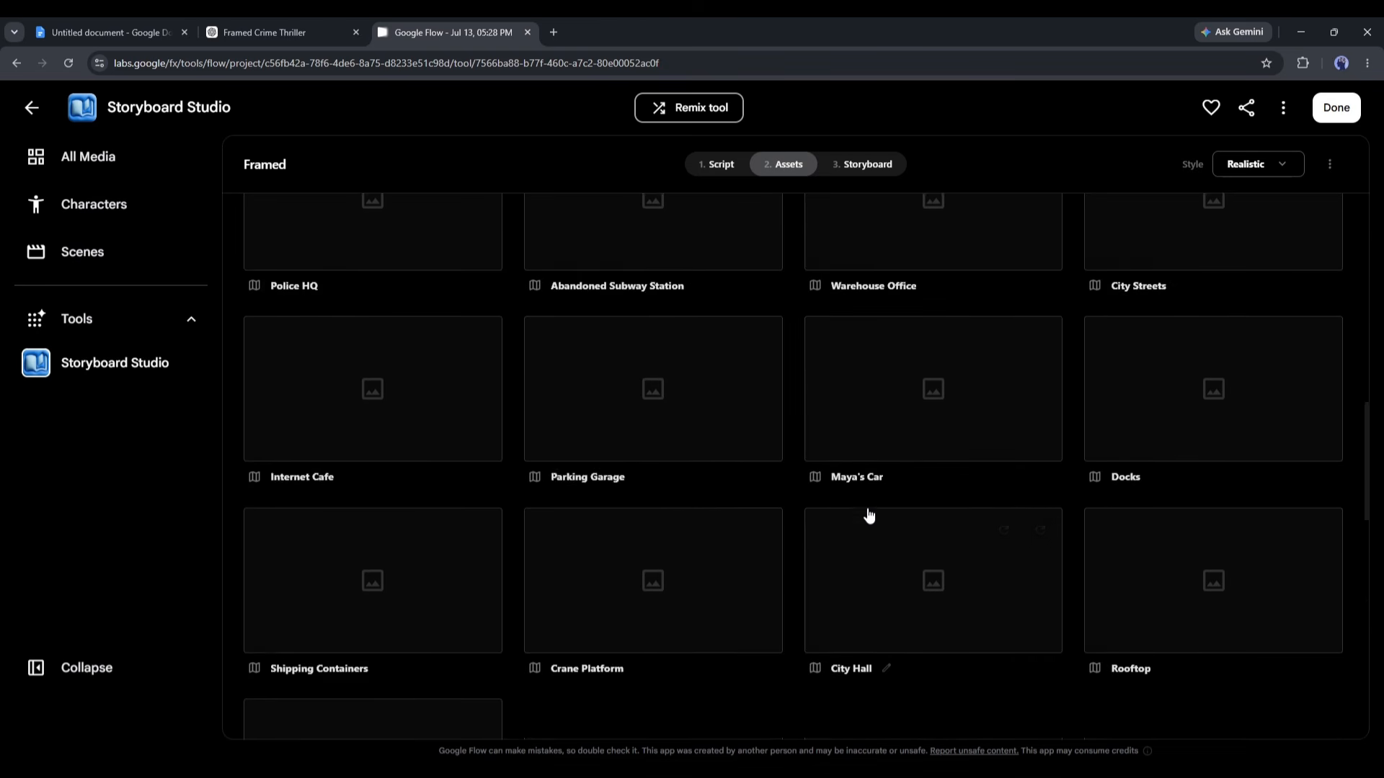
scroll(866, 512, up, 4)
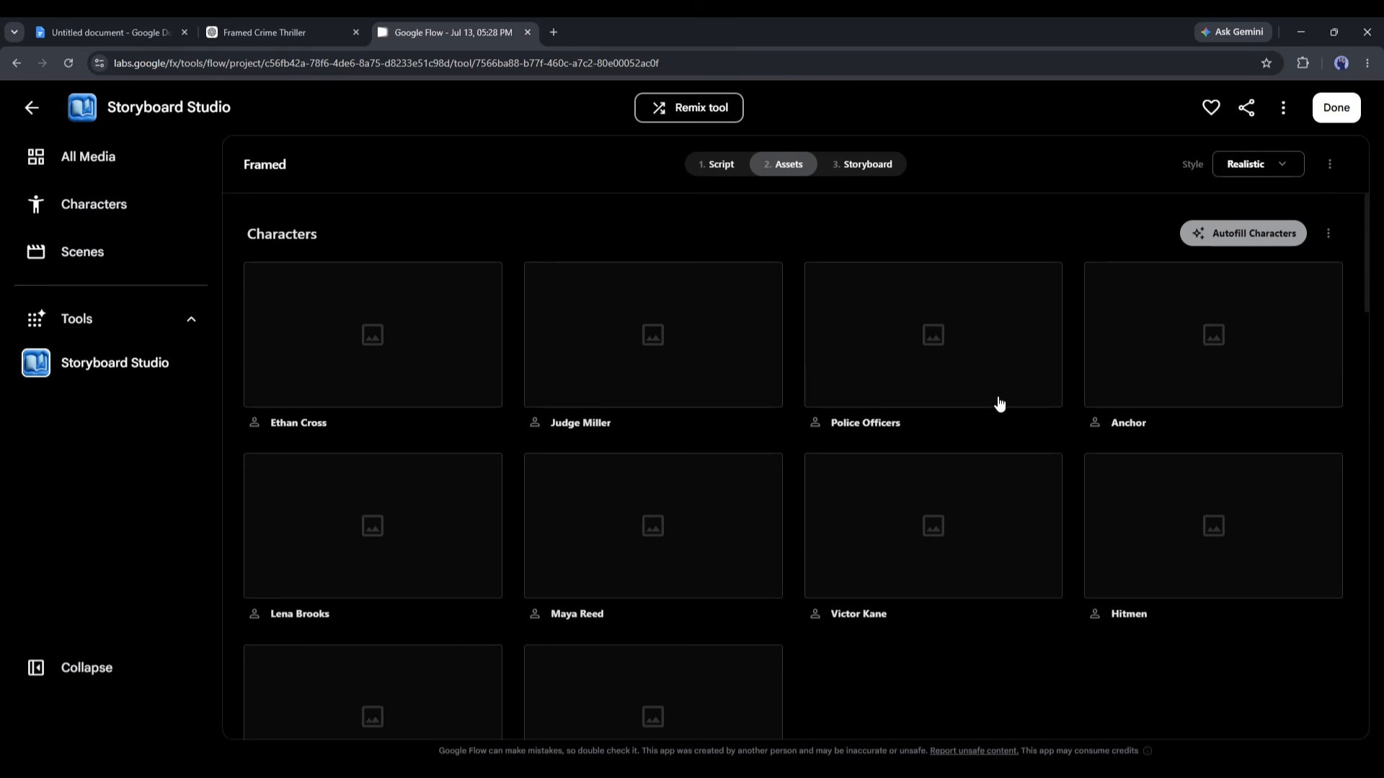
- Open the first character's details and autofill all characters with generated descriptions and images
click(404, 355)
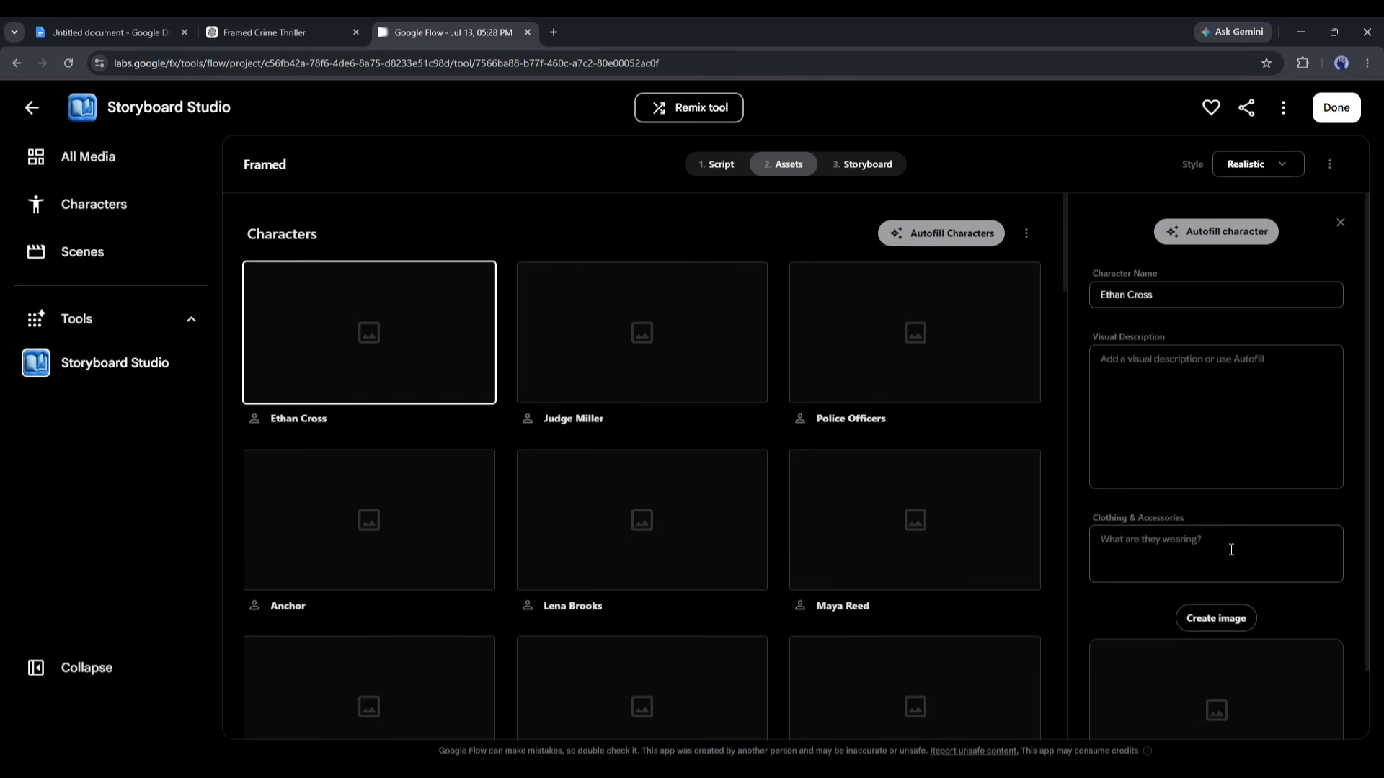
scroll(1239, 597, down, 1)
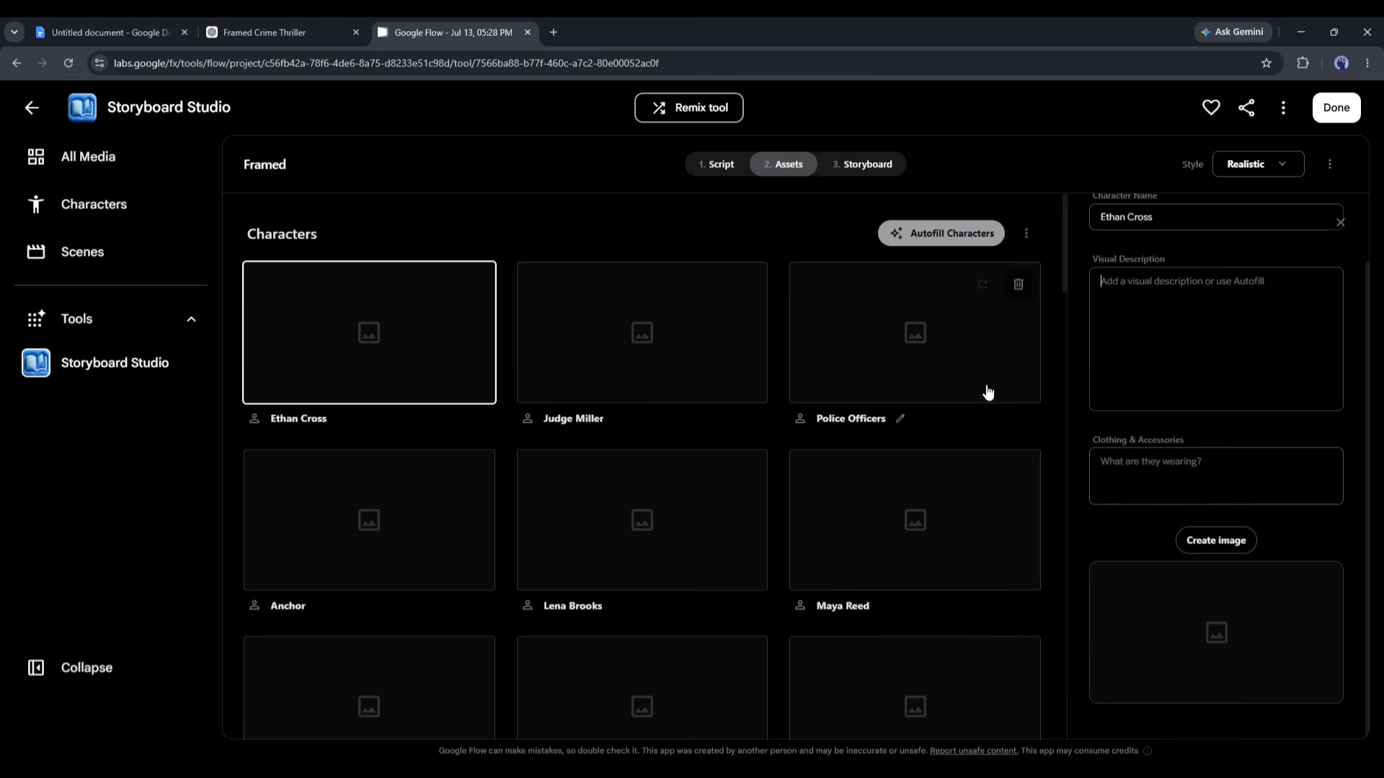
click(1171, 362)
click(926, 242)
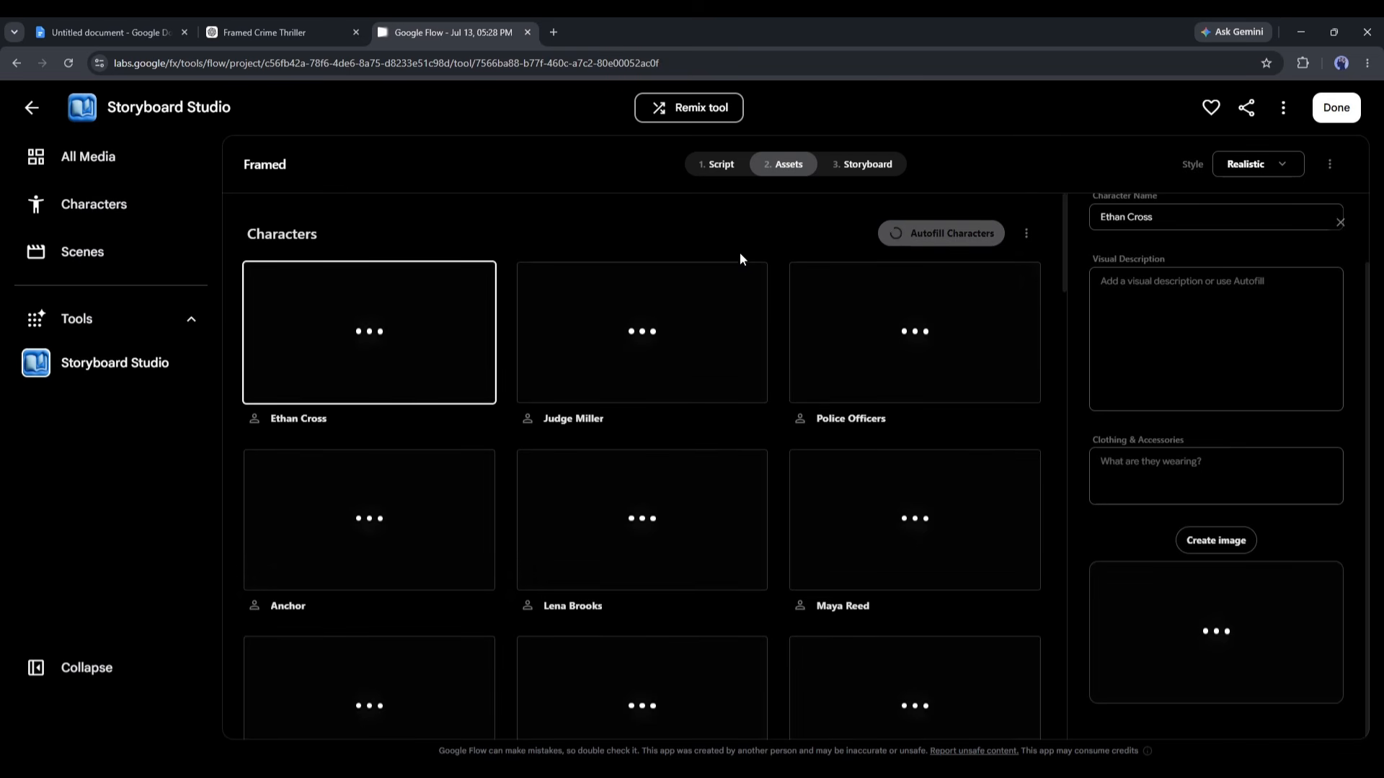
scroll(734, 376, down, 7)
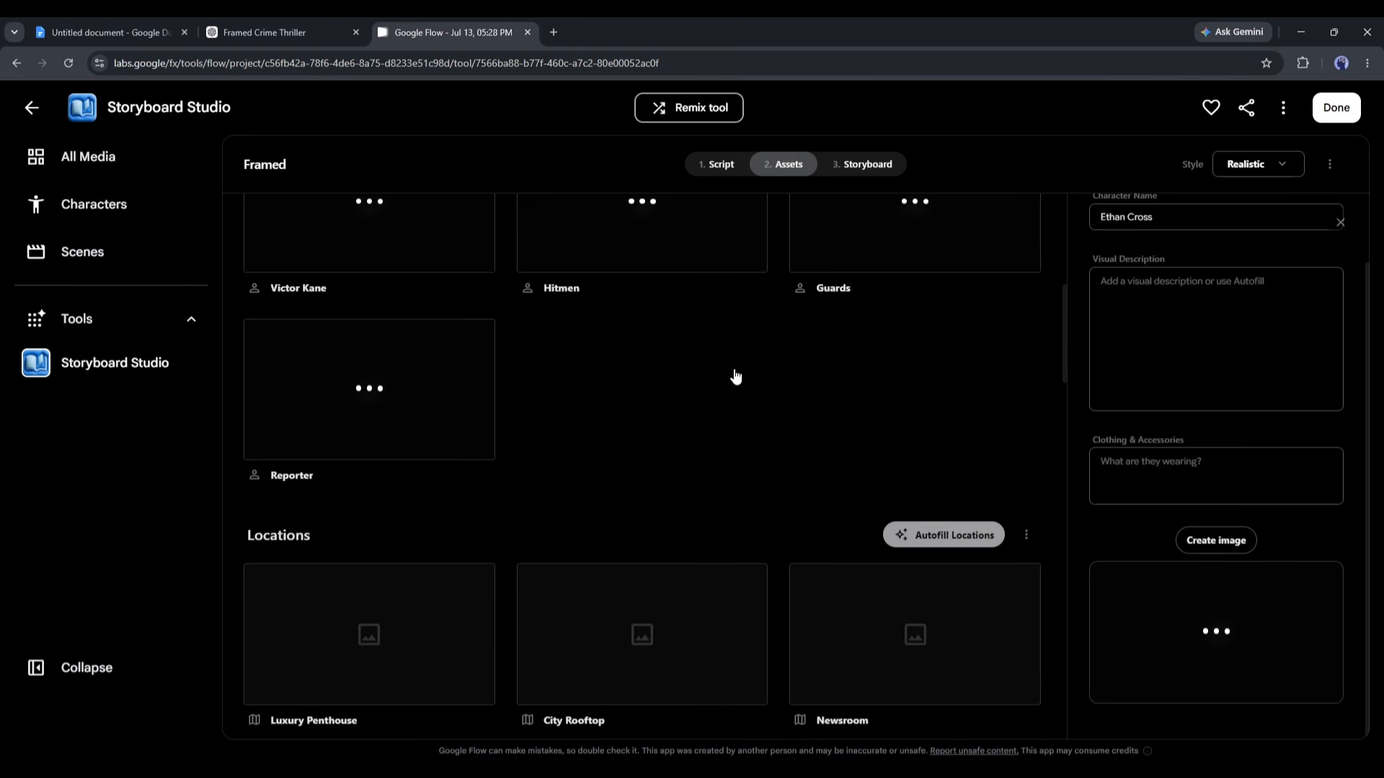
scroll(735, 376, up, 1)
scroll(733, 378, up, 5)
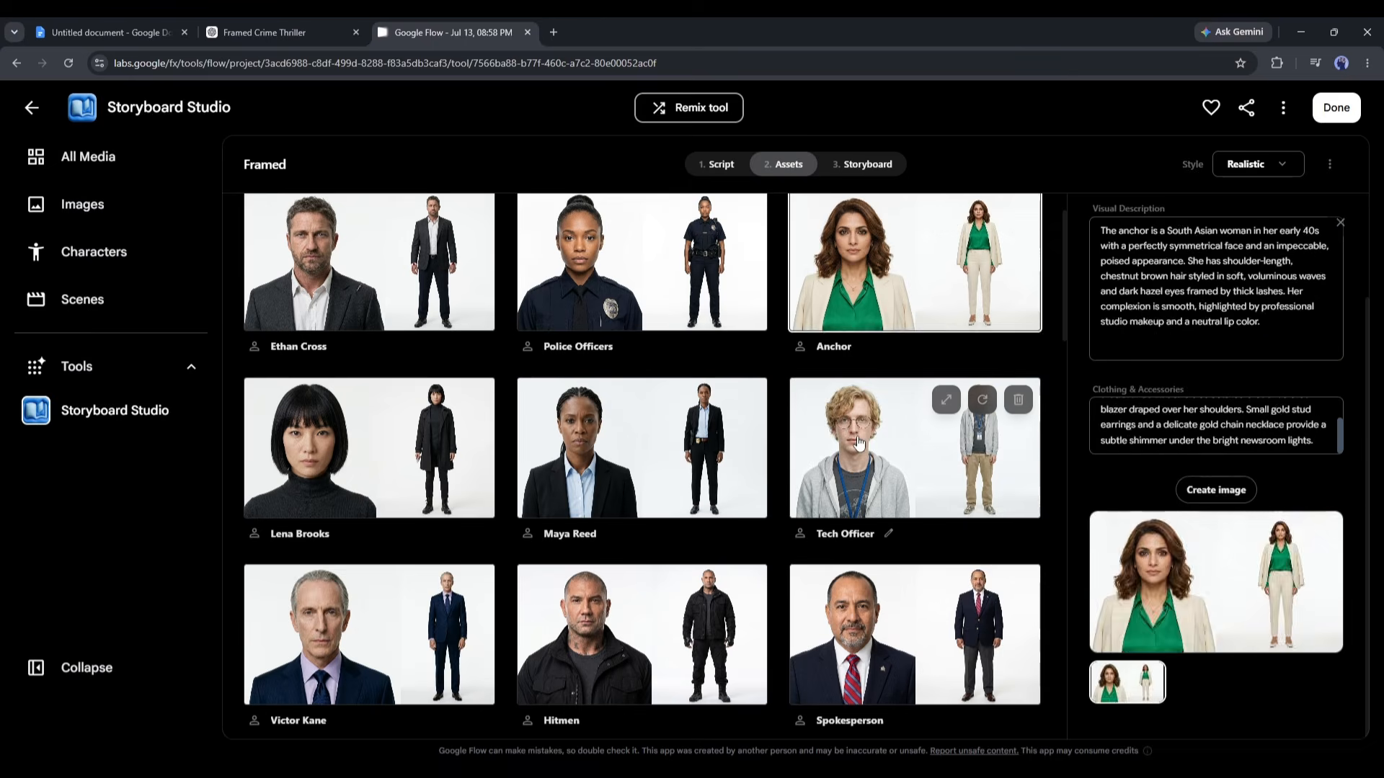
- Look through the generated character images and open the details of several characters, including Spokesperson and Hitmen
scroll(375, 468, down, 2)
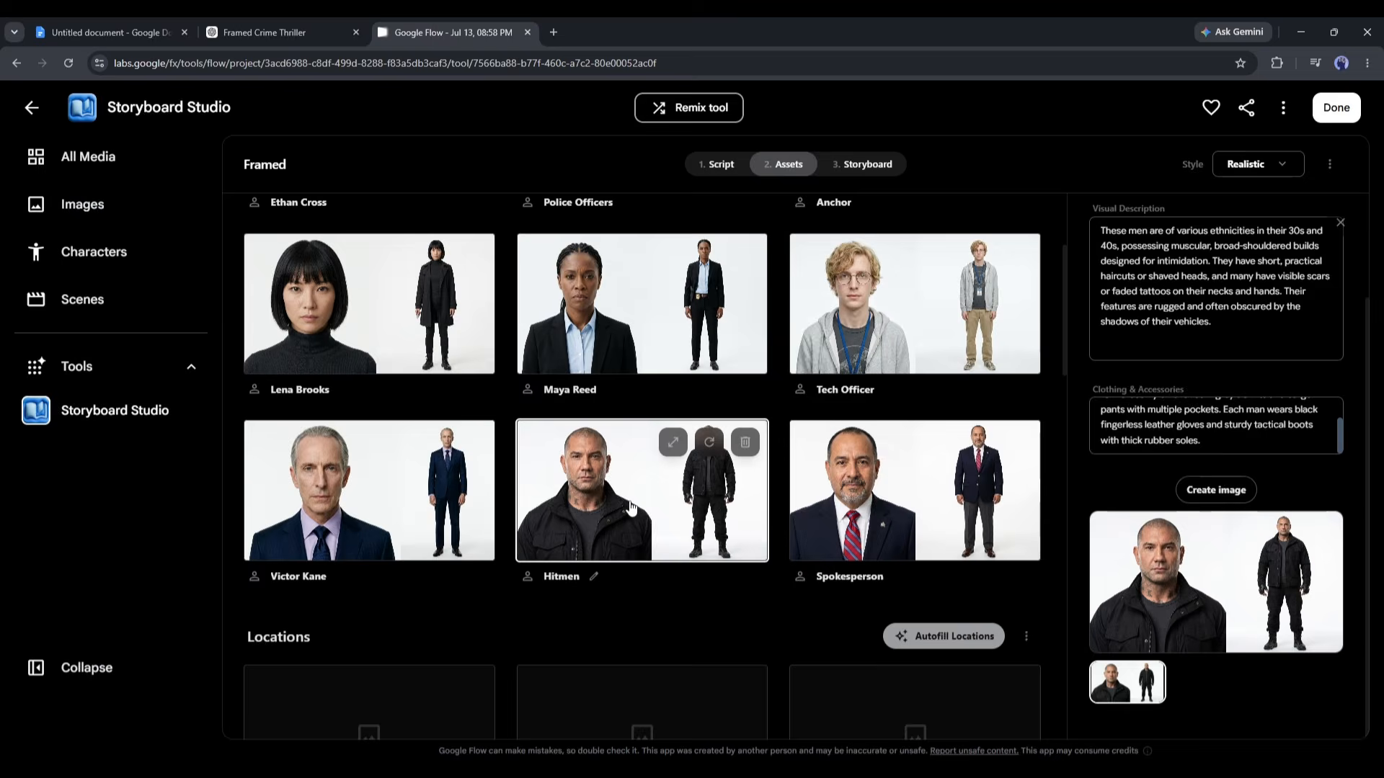
scroll(914, 497, up, 5)
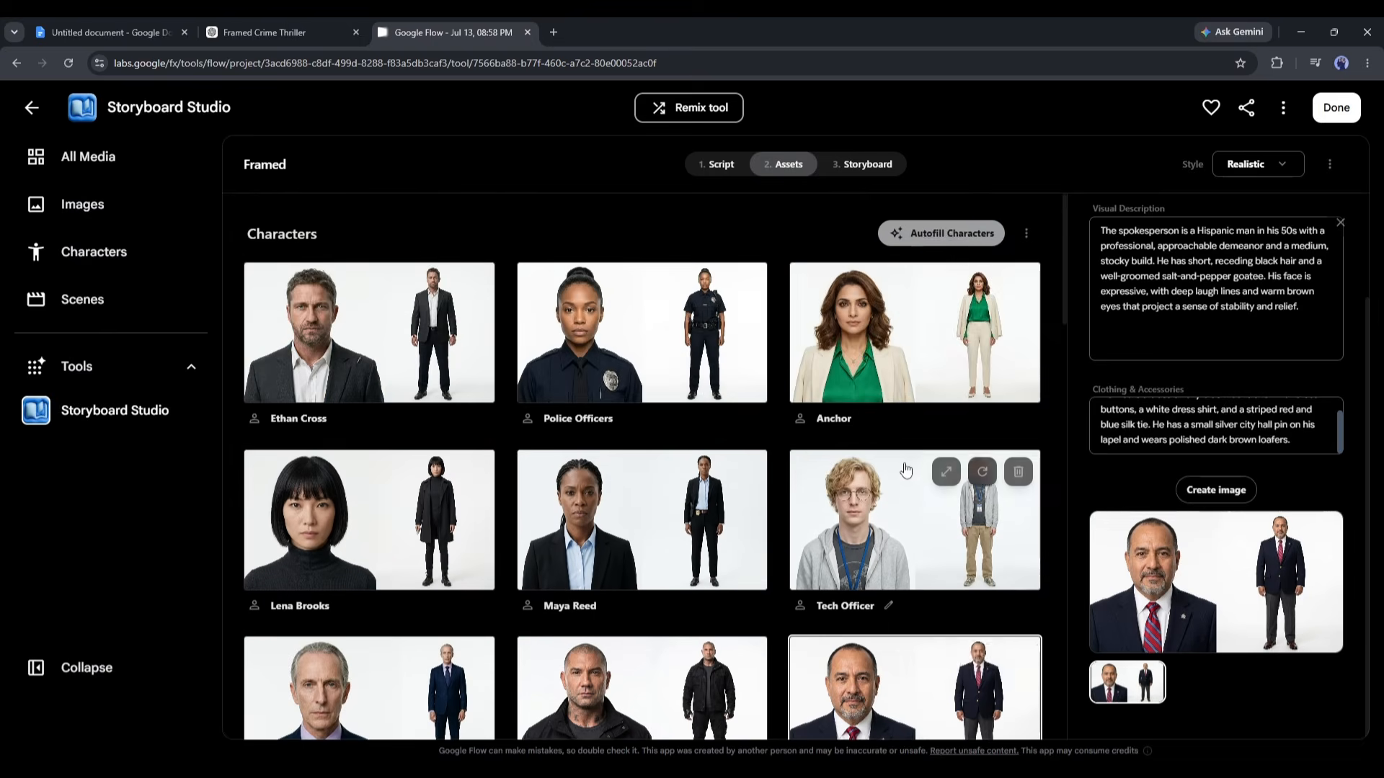
scroll(844, 563, down, 4)
click(845, 563)
click(612, 577)
click(361, 597)
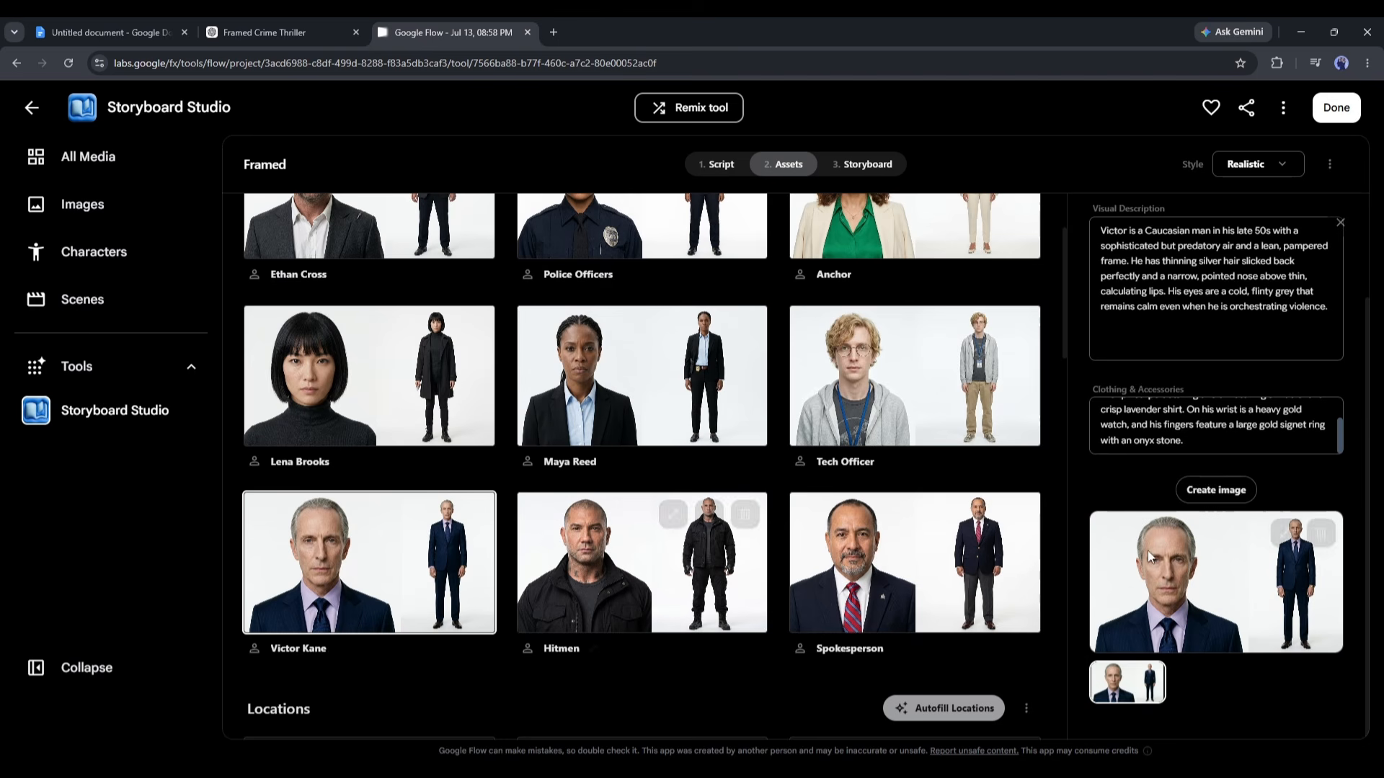
- Examine the visual description, clothing details and image of the silver-haired character in the blue suit
scroll(1139, 505, up, 3)
scroll(1153, 396, down, 2)
scroll(1157, 325, up, 2)
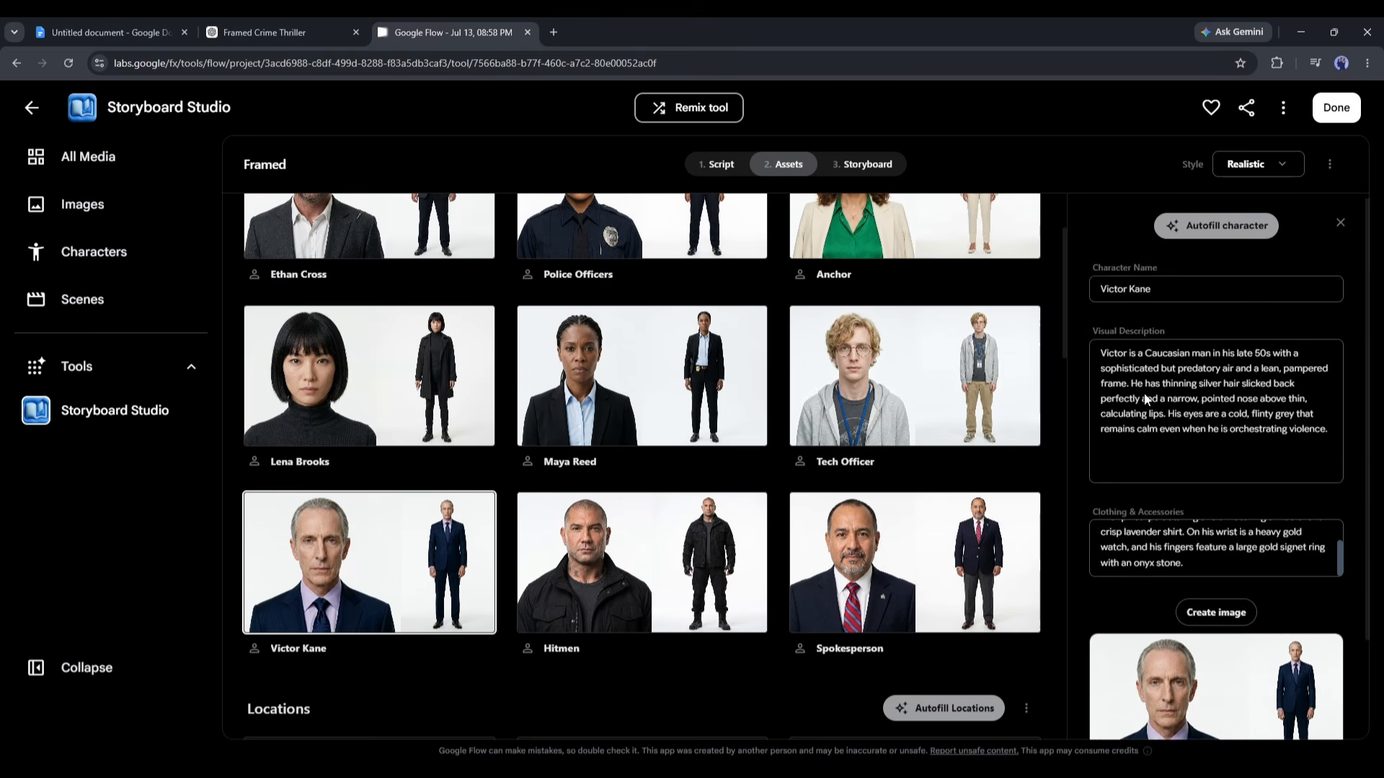
scroll(1159, 454, down, 2)
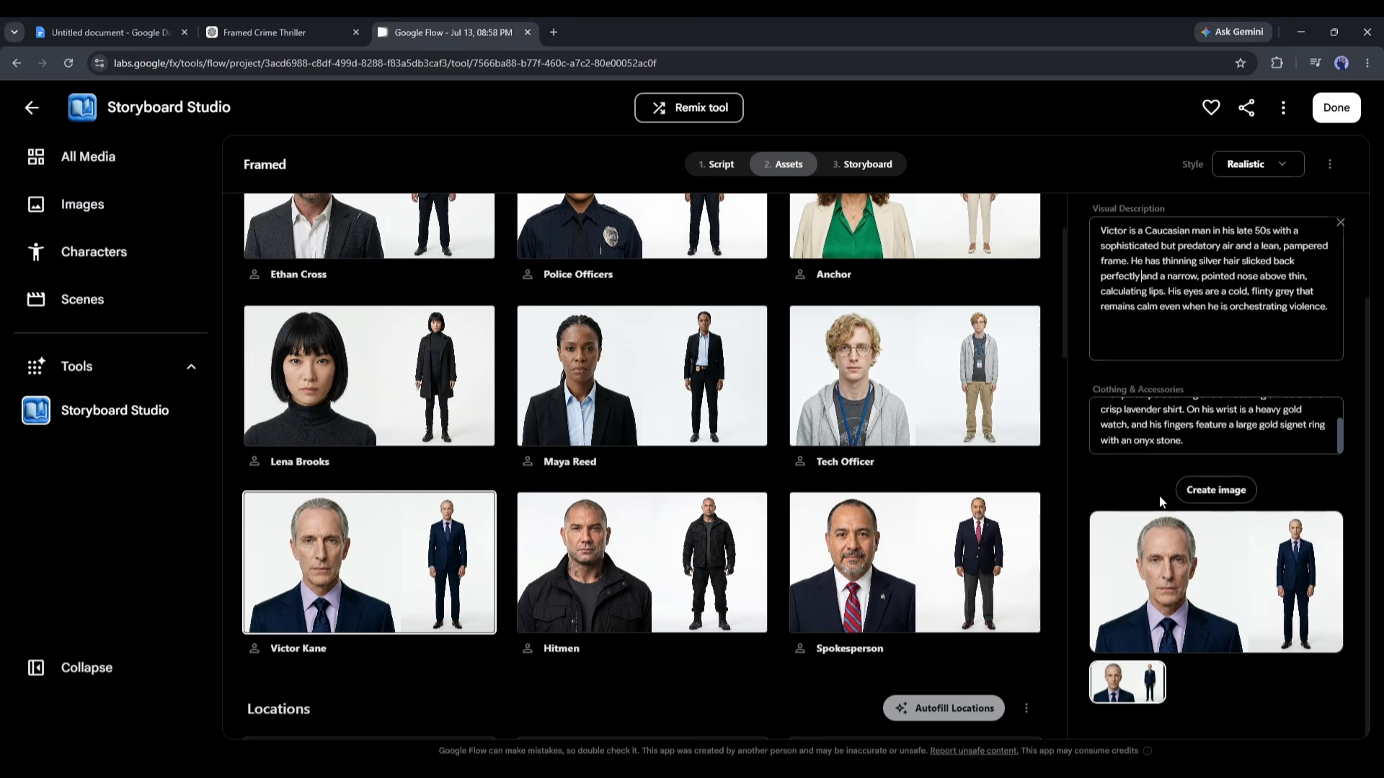
scroll(1143, 428, up, 1)
scroll(930, 426, up, 2)
scroll(713, 408, down, 3)
scroll(711, 408, up, 3)
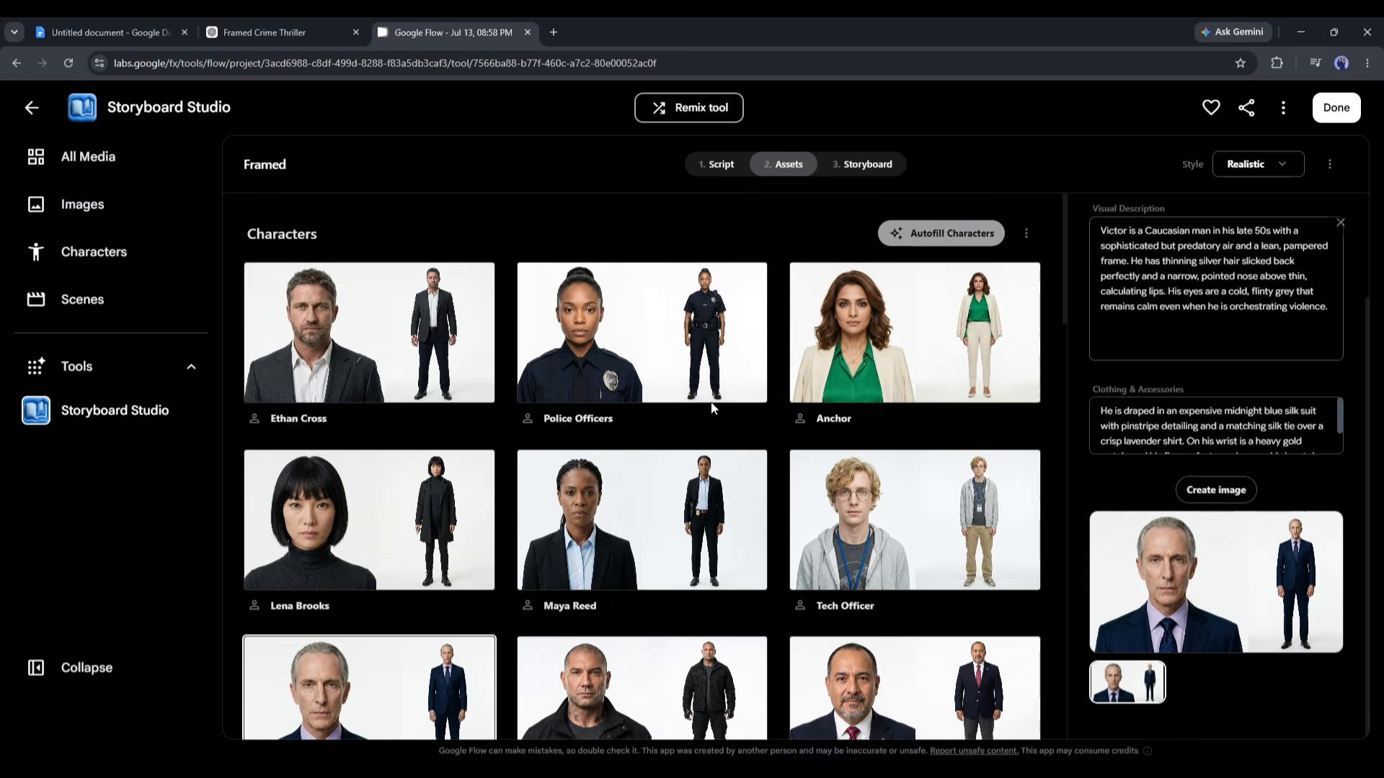
- Autofill all of the story's locations with generated images
scroll(664, 491, down, 4)
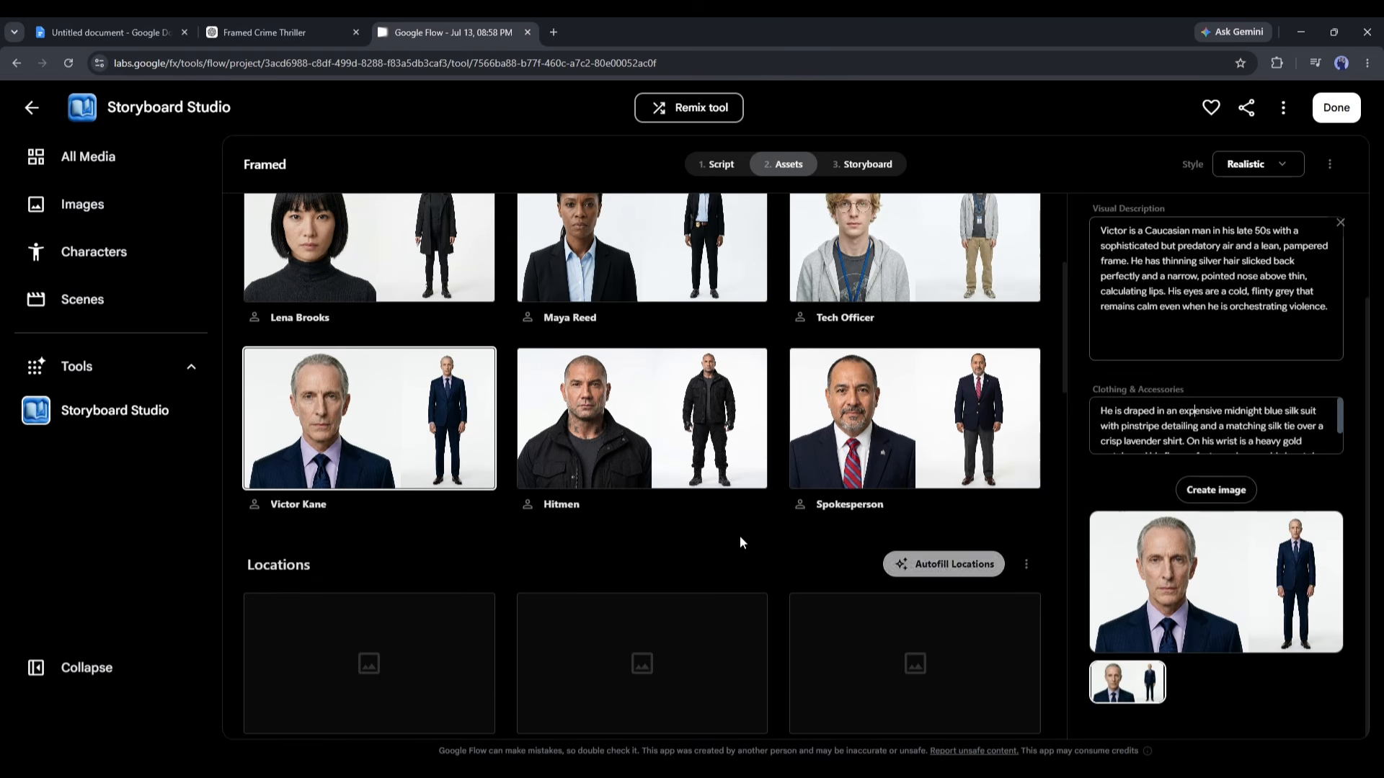
scroll(728, 539, down, 7)
scroll(715, 542, down, 9)
scroll(797, 587, up, 13)
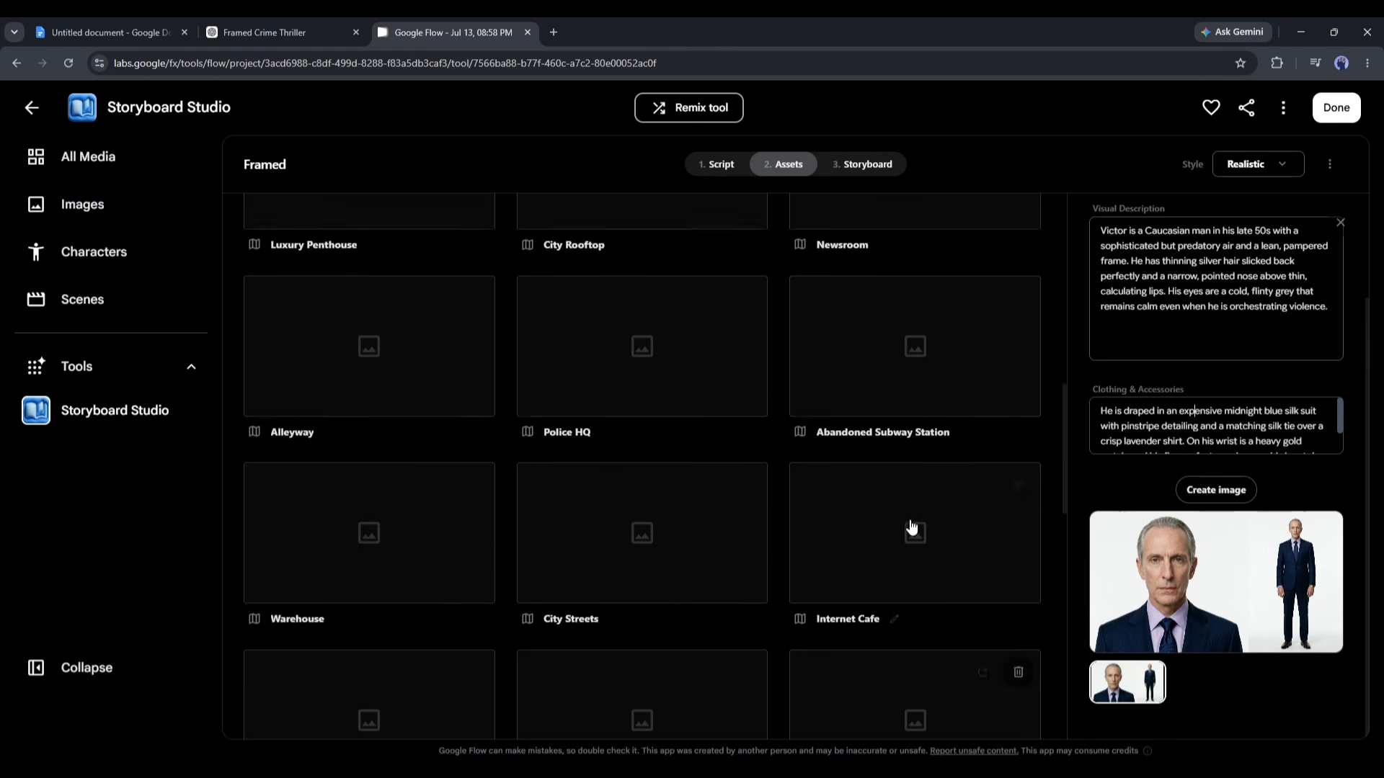
scroll(912, 522, up, 1)
click(922, 418)
- Autofill all of the story's props with generated images
scroll(877, 454, down, 10)
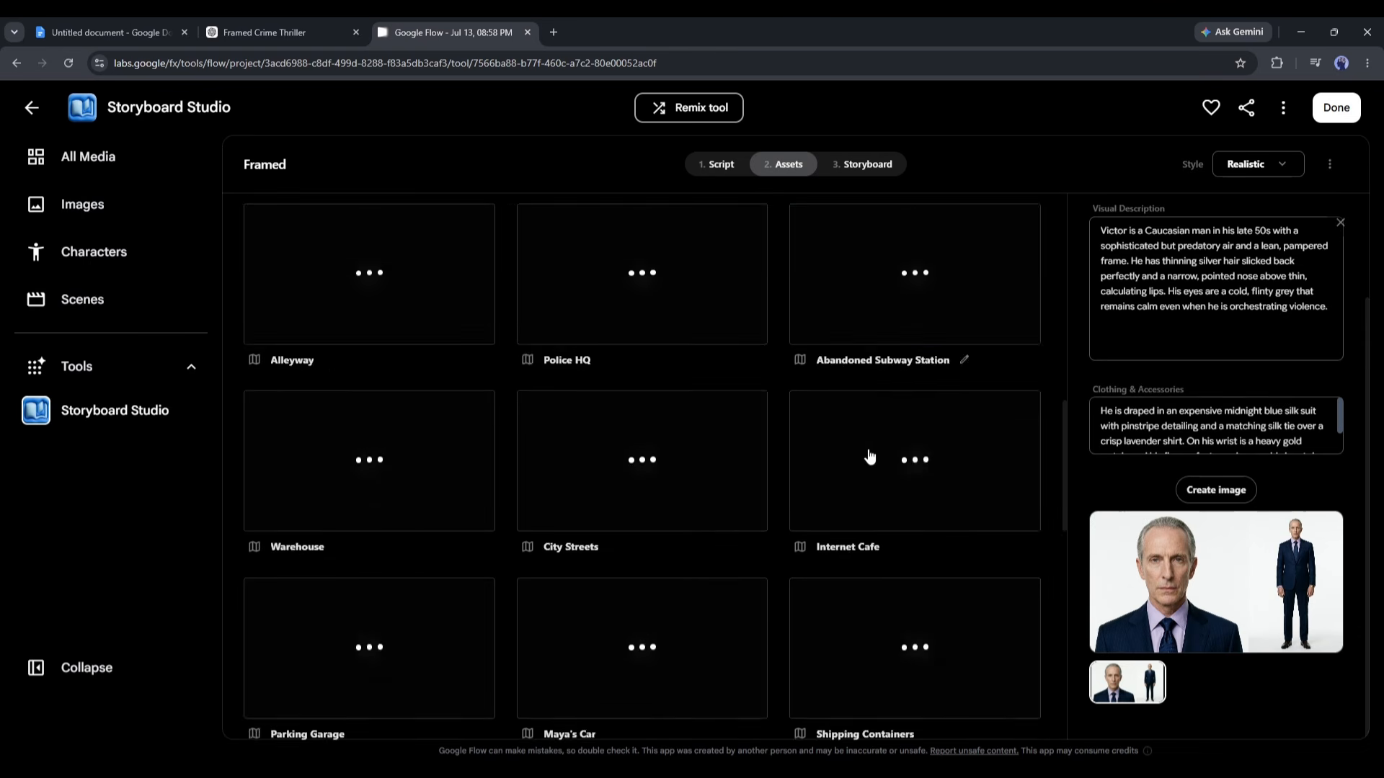
click(932, 627)
scroll(784, 582, down, 6)
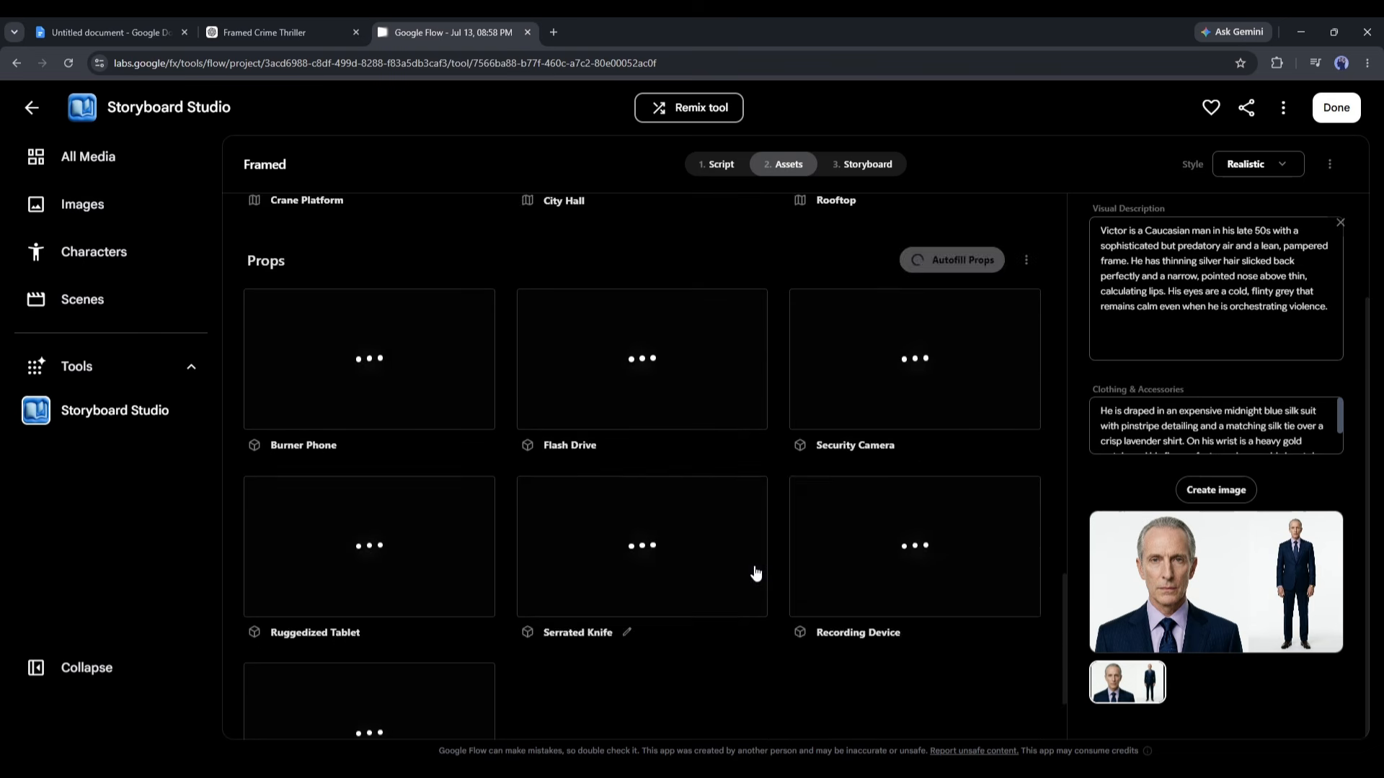
- Review the generated location and prop images together with the characters across the assets
scroll(743, 703, up, 5)
scroll(753, 694, up, 7)
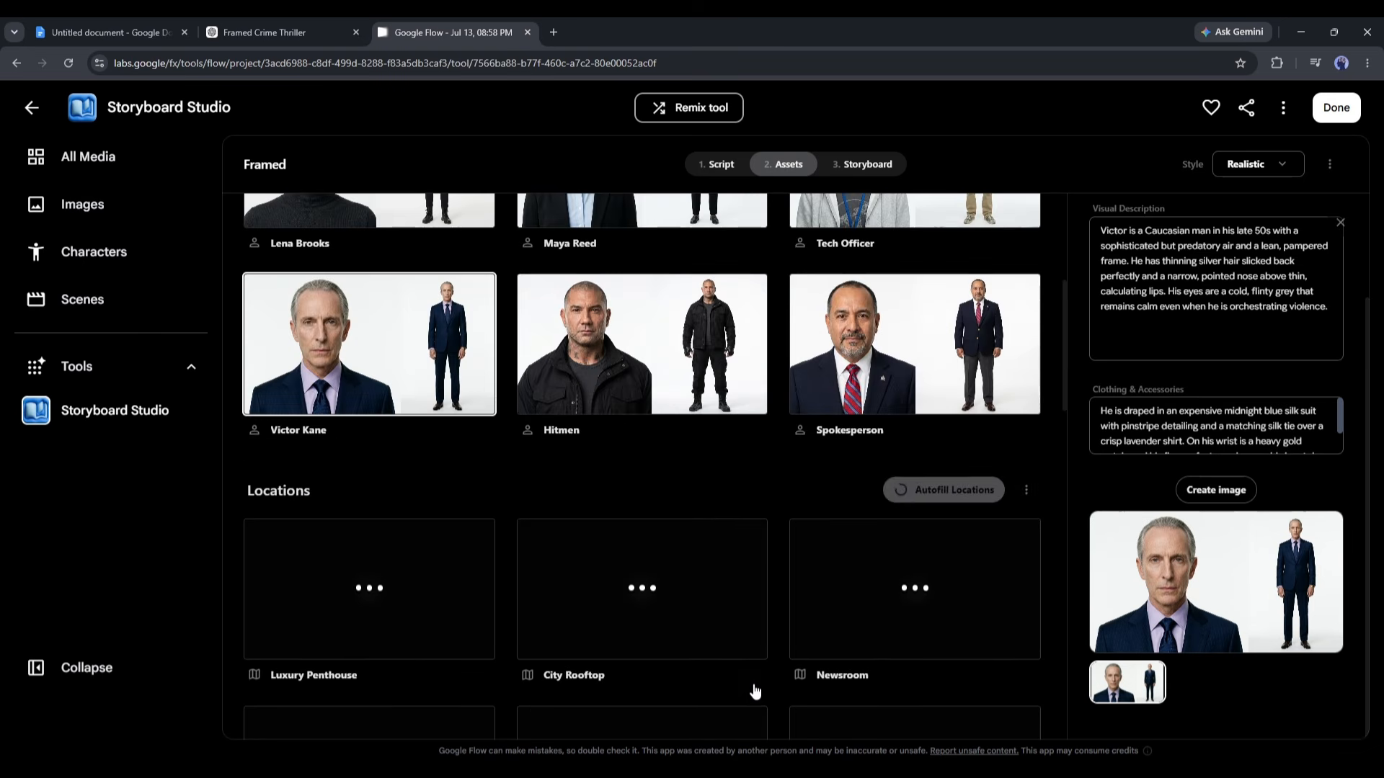
scroll(828, 317, down, 15)
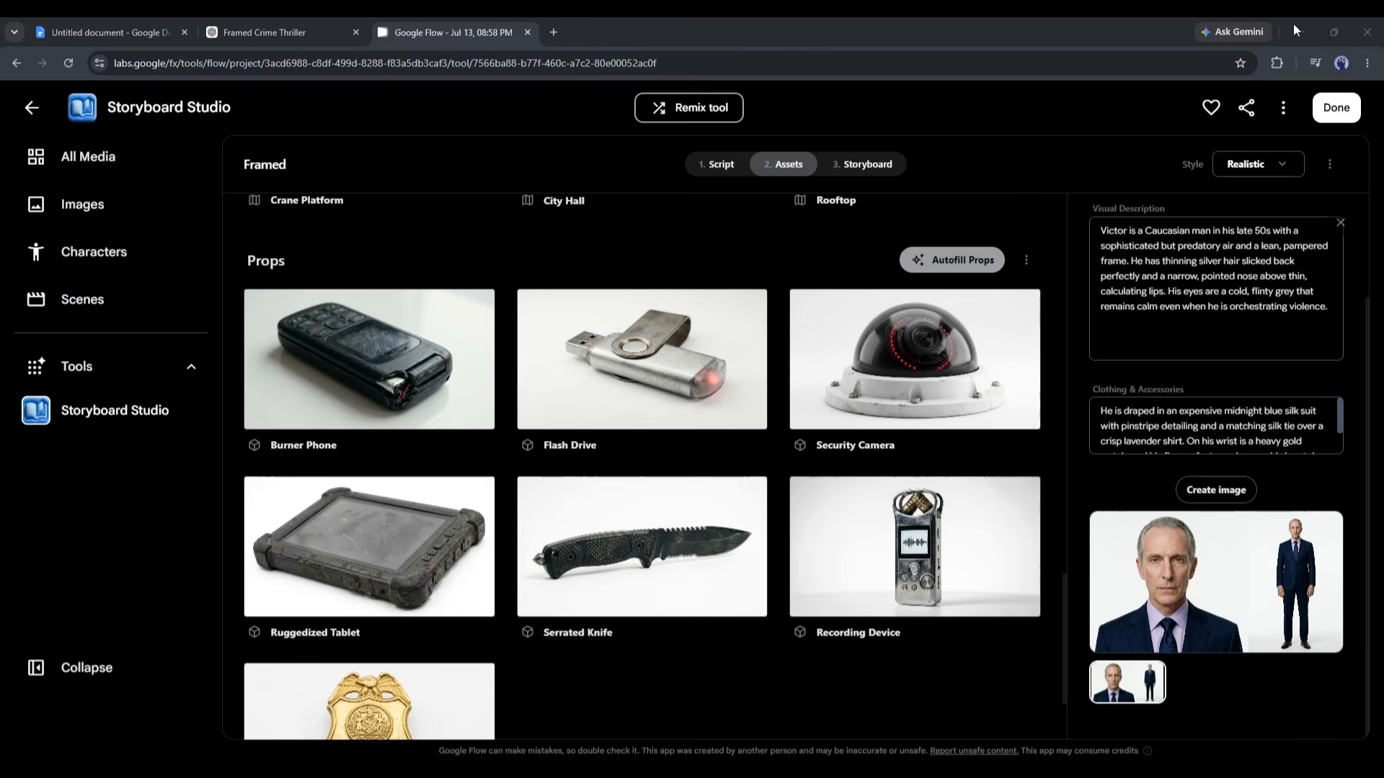
scroll(753, 333, up, 8)
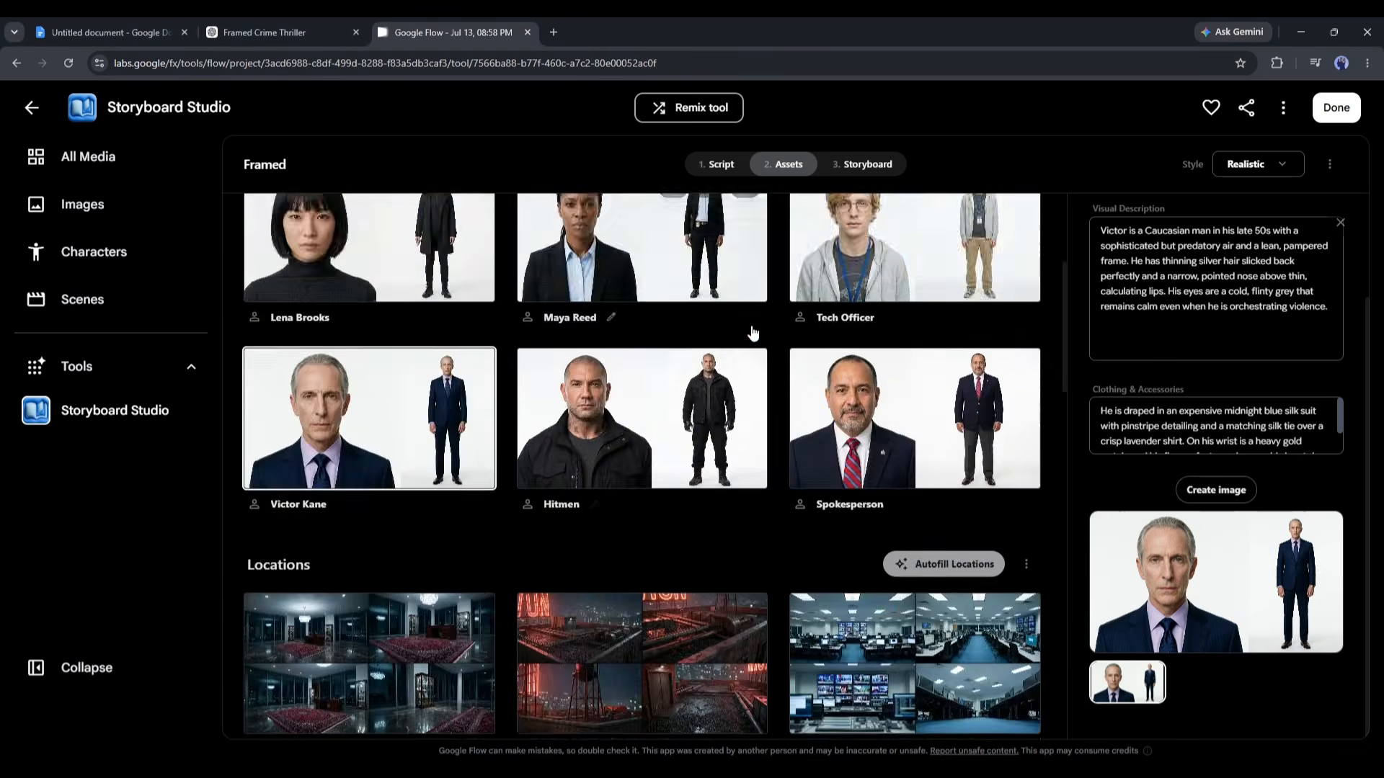
scroll(753, 333, down, 10)
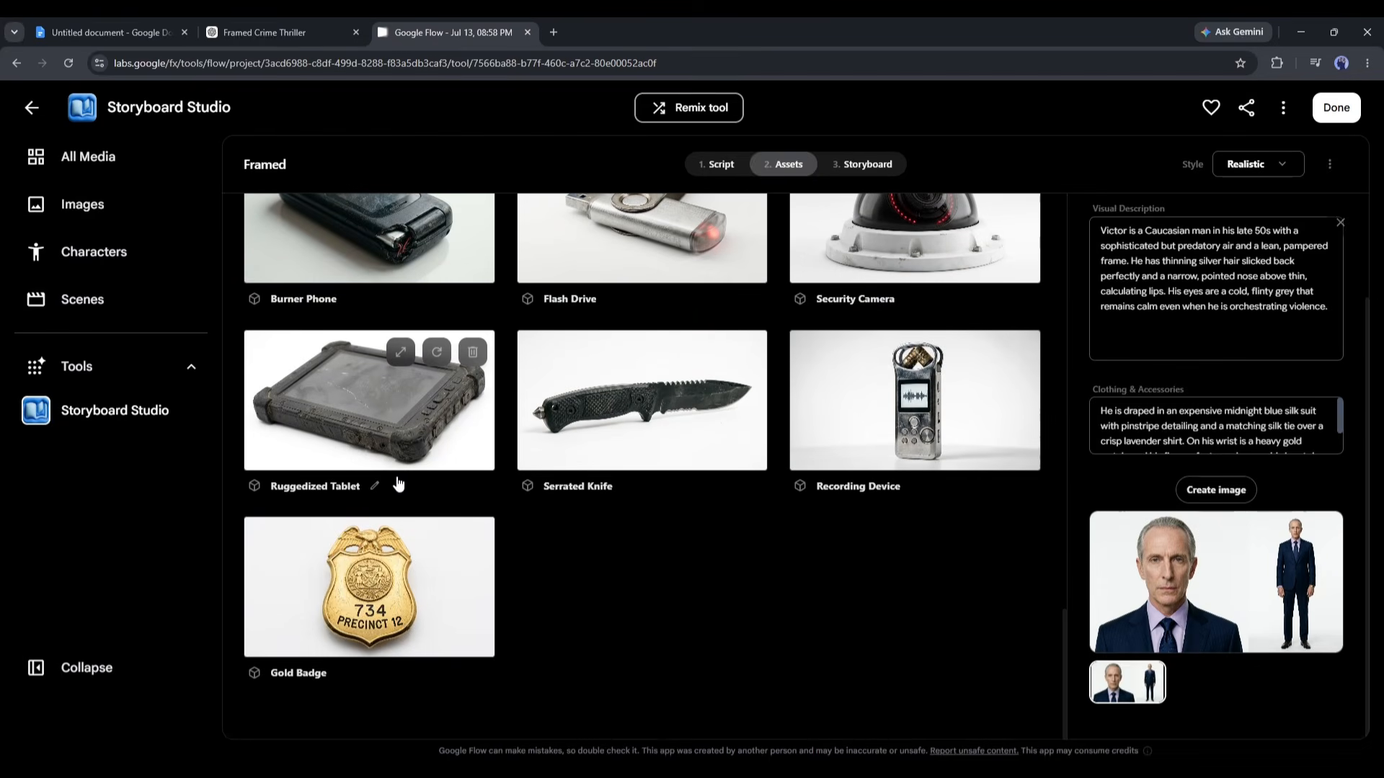
scroll(398, 484, up, 10)
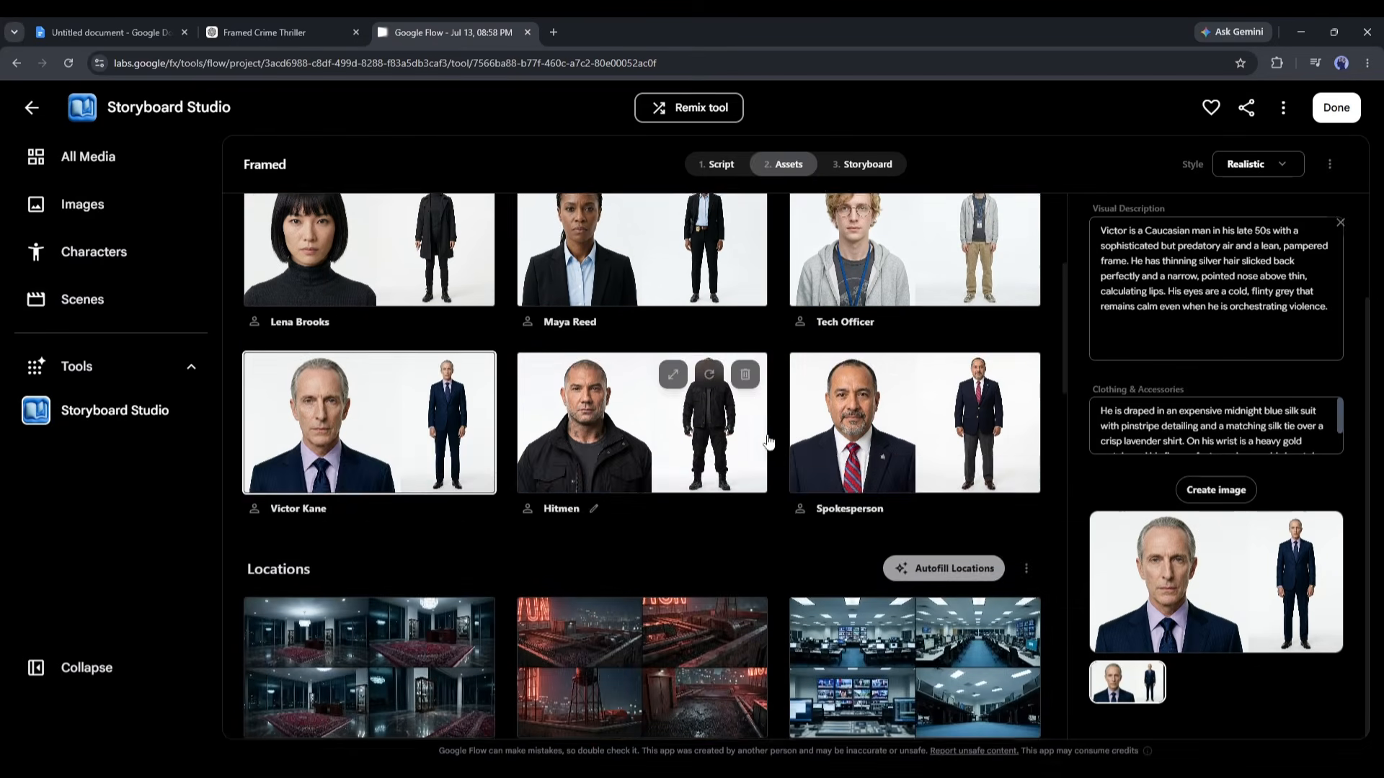
scroll(768, 442, up, 4)
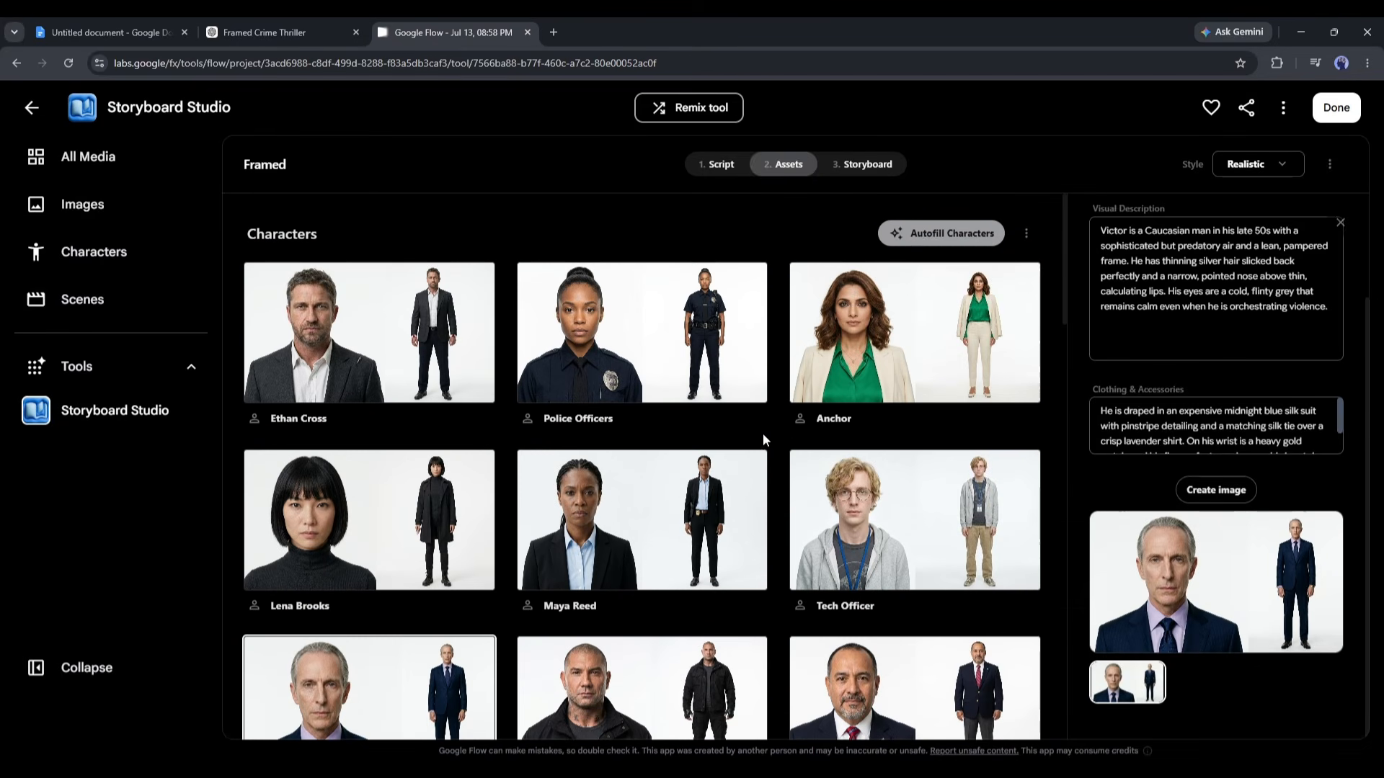
- Open the storyboard, look through its scenes and autofill Scene 01, the luxury penthouse flashback
click(868, 167)
scroll(742, 374, down, 20)
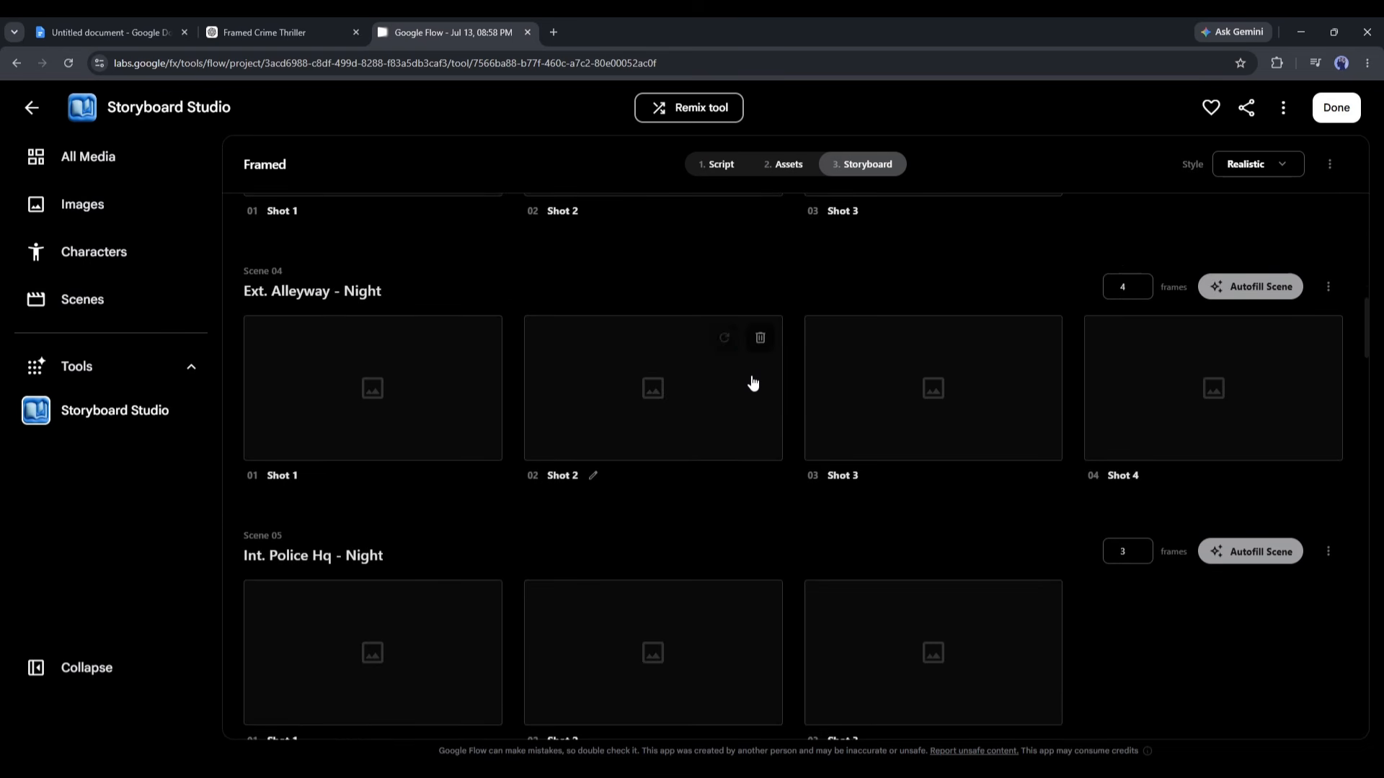
scroll(751, 378, down, 20)
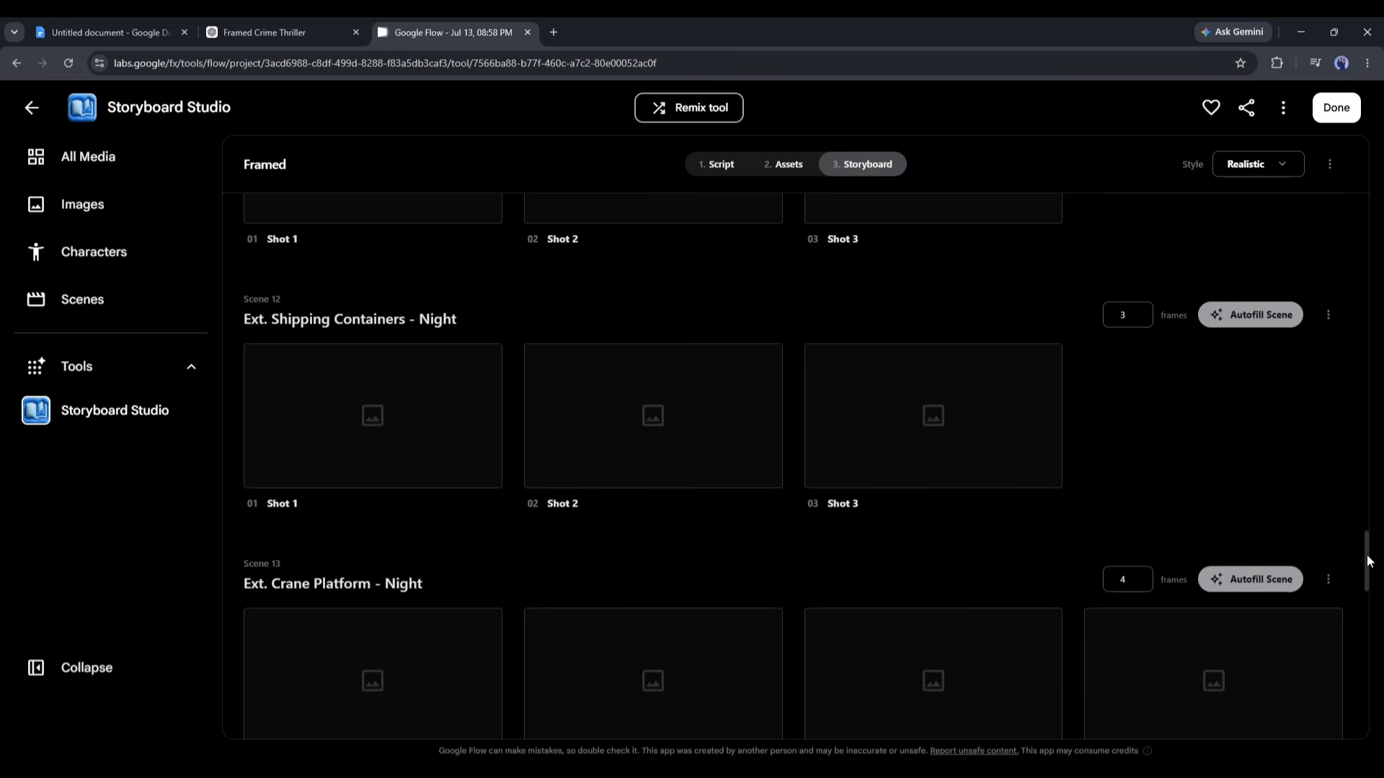
drag(1367, 561, 1362, 209)
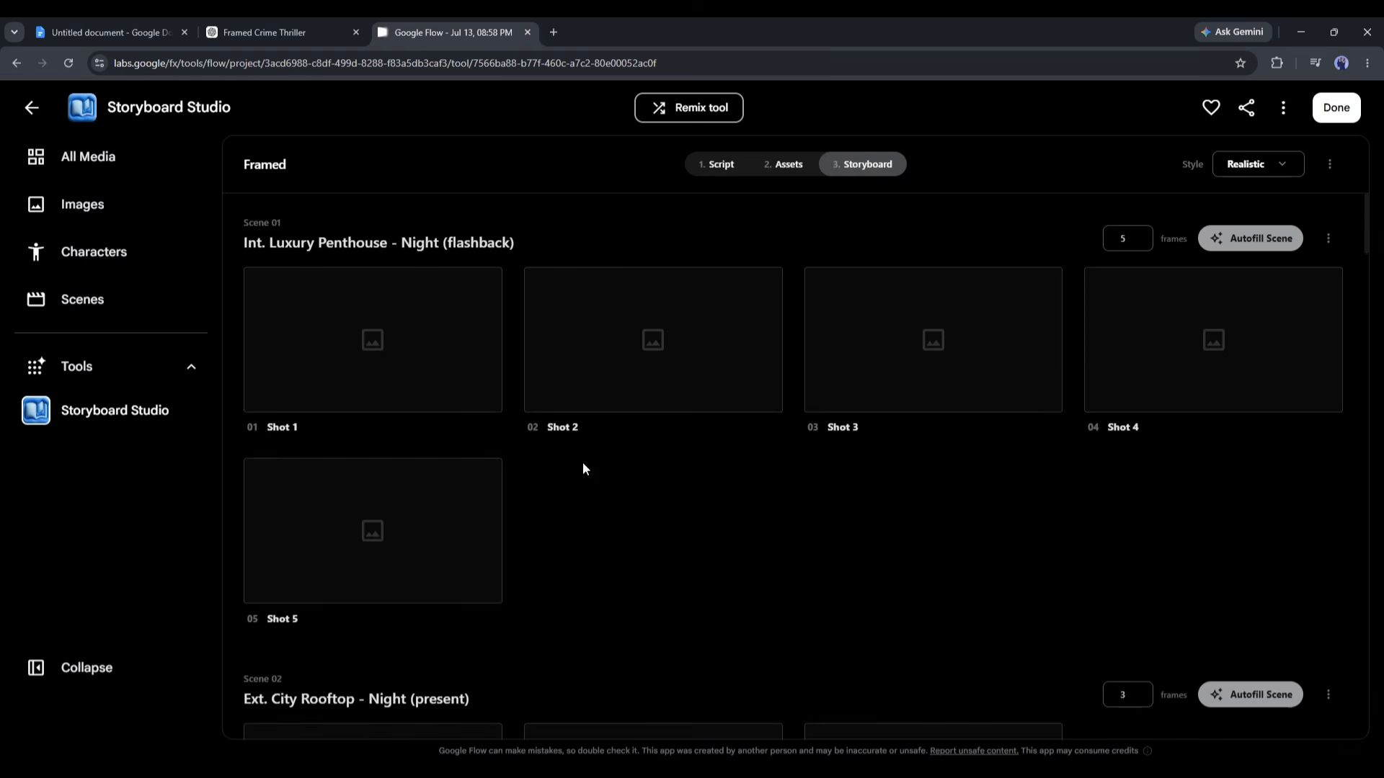
click(1274, 241)
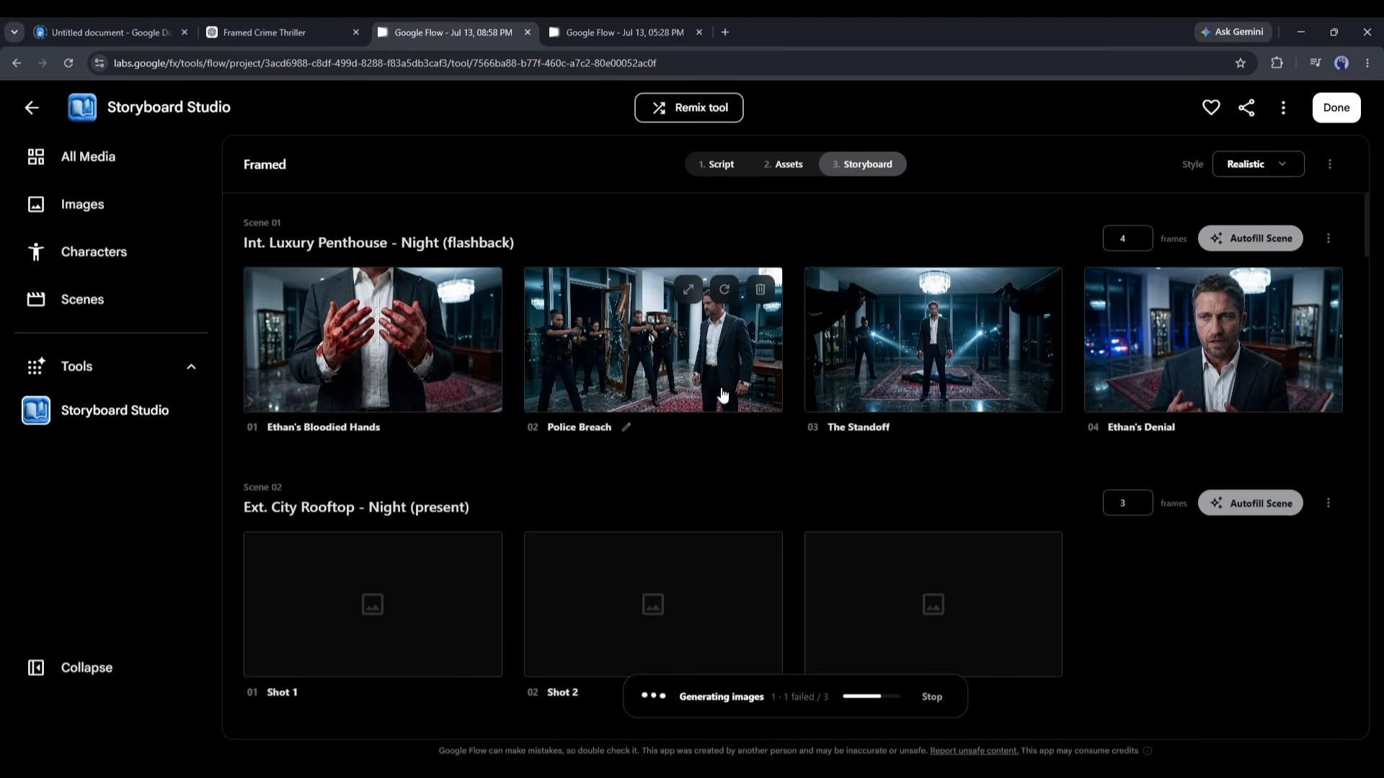
- Inspect the generated frames of Scene 01, checking each one's image, frame description and reference assets
click(447, 346)
click(609, 364)
click(377, 570)
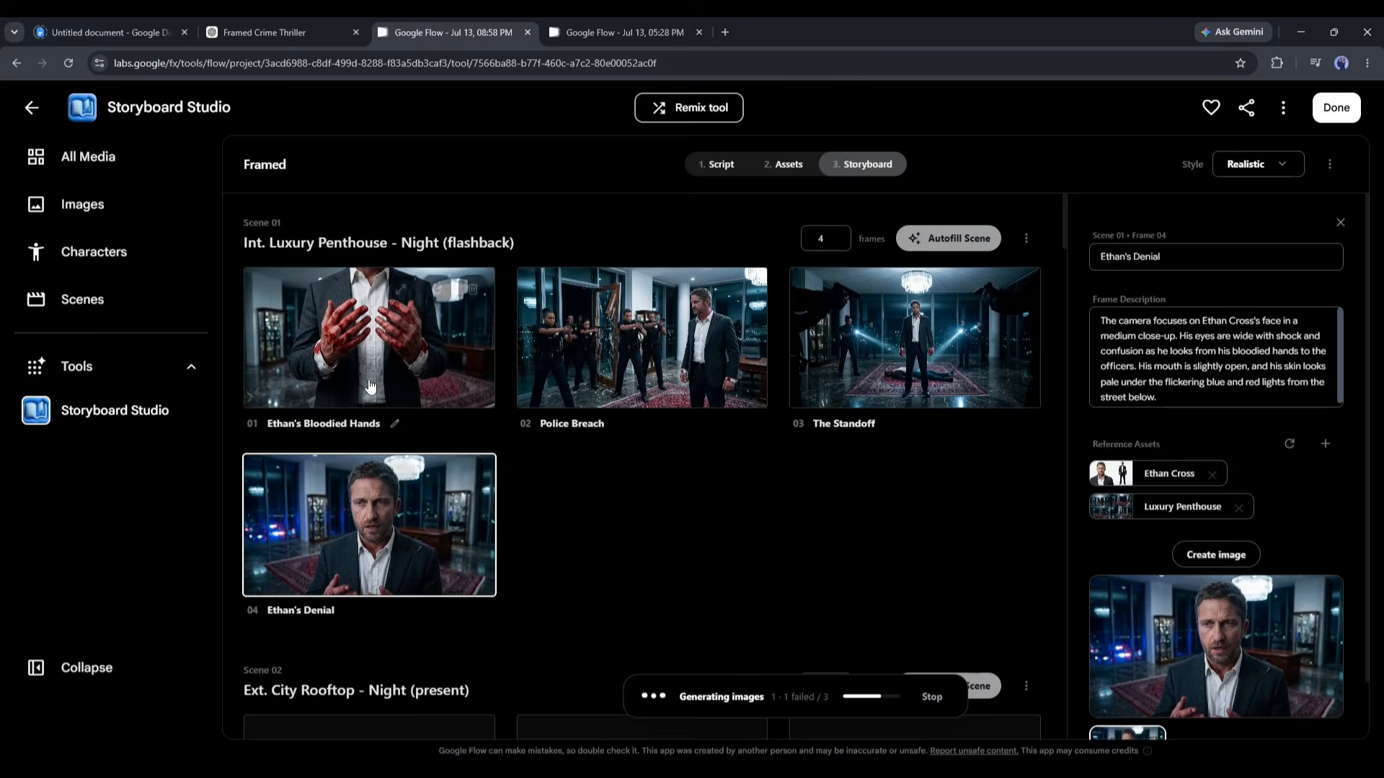
click(404, 339)
click(915, 339)
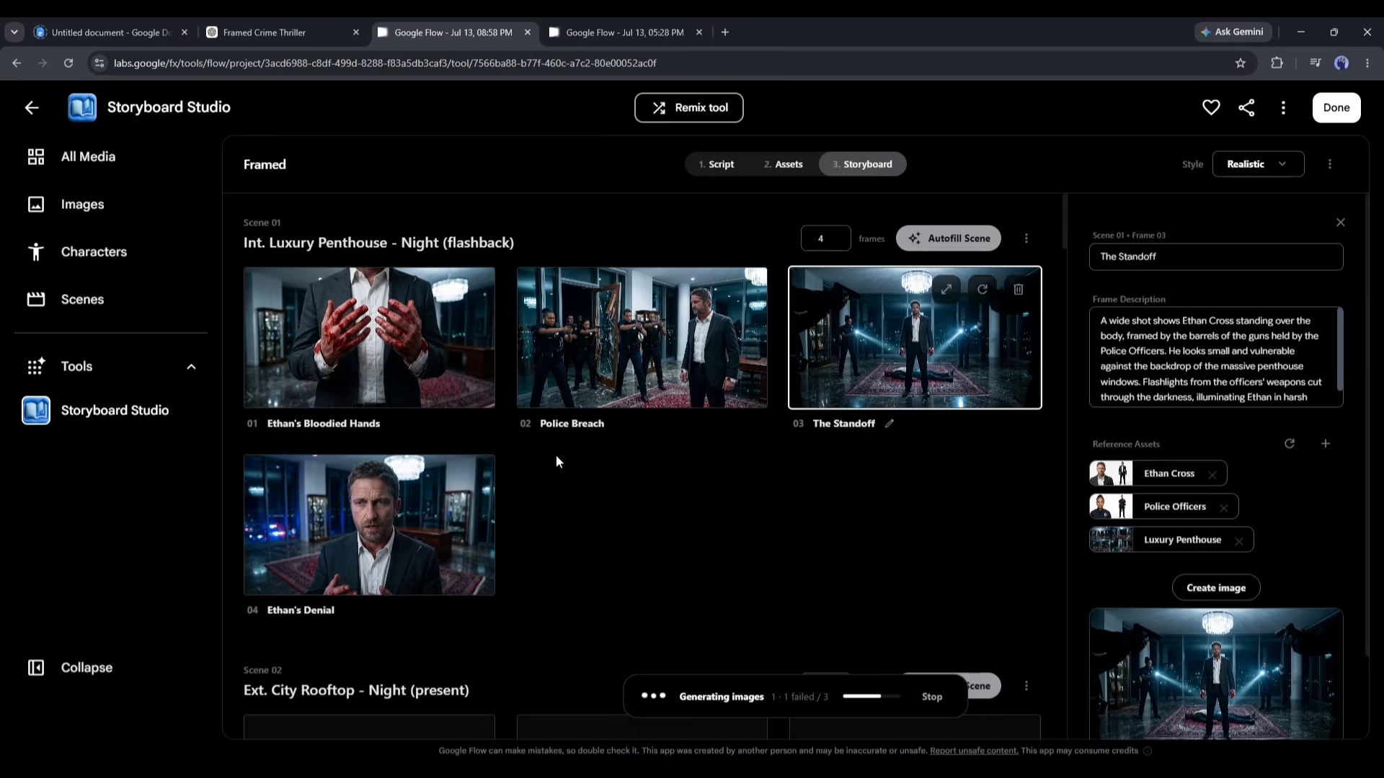
click(374, 527)
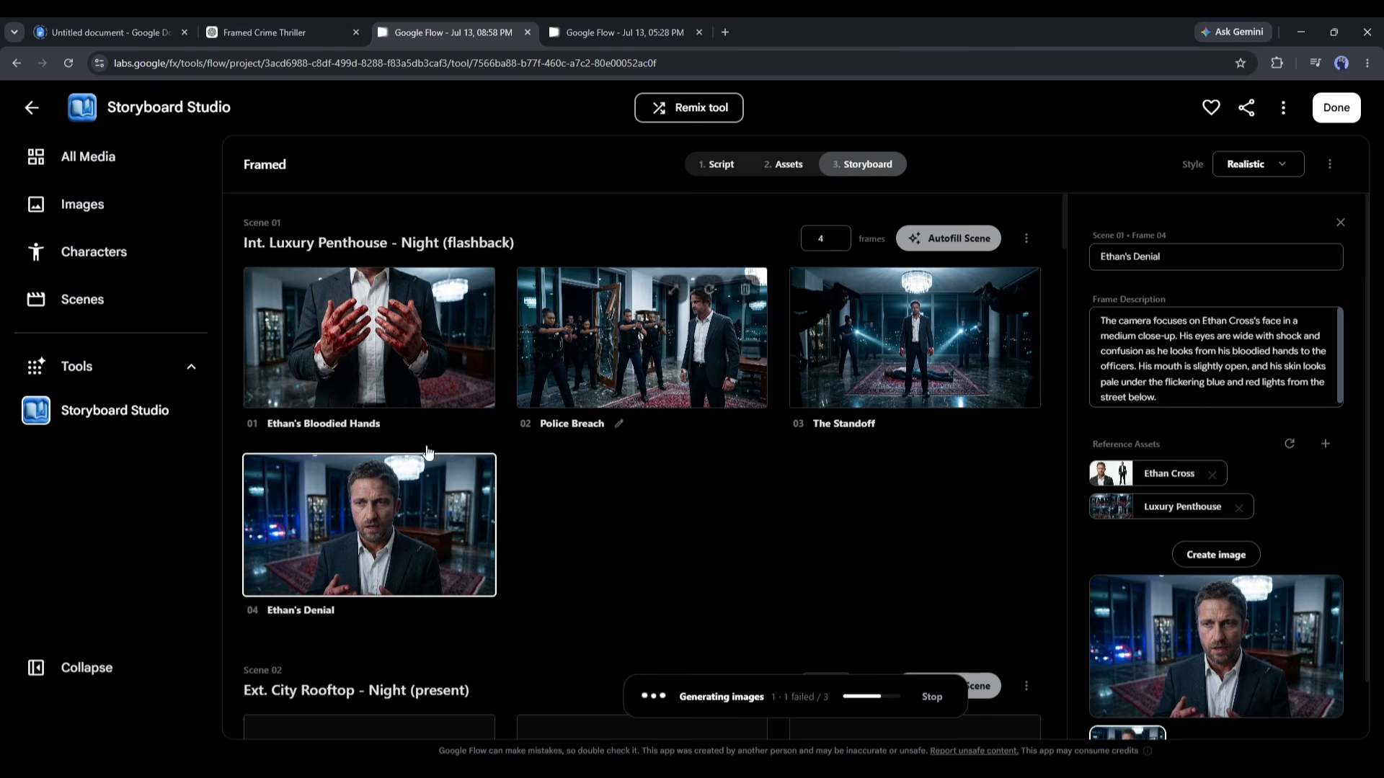
scroll(1179, 566, down, 1)
click(638, 393)
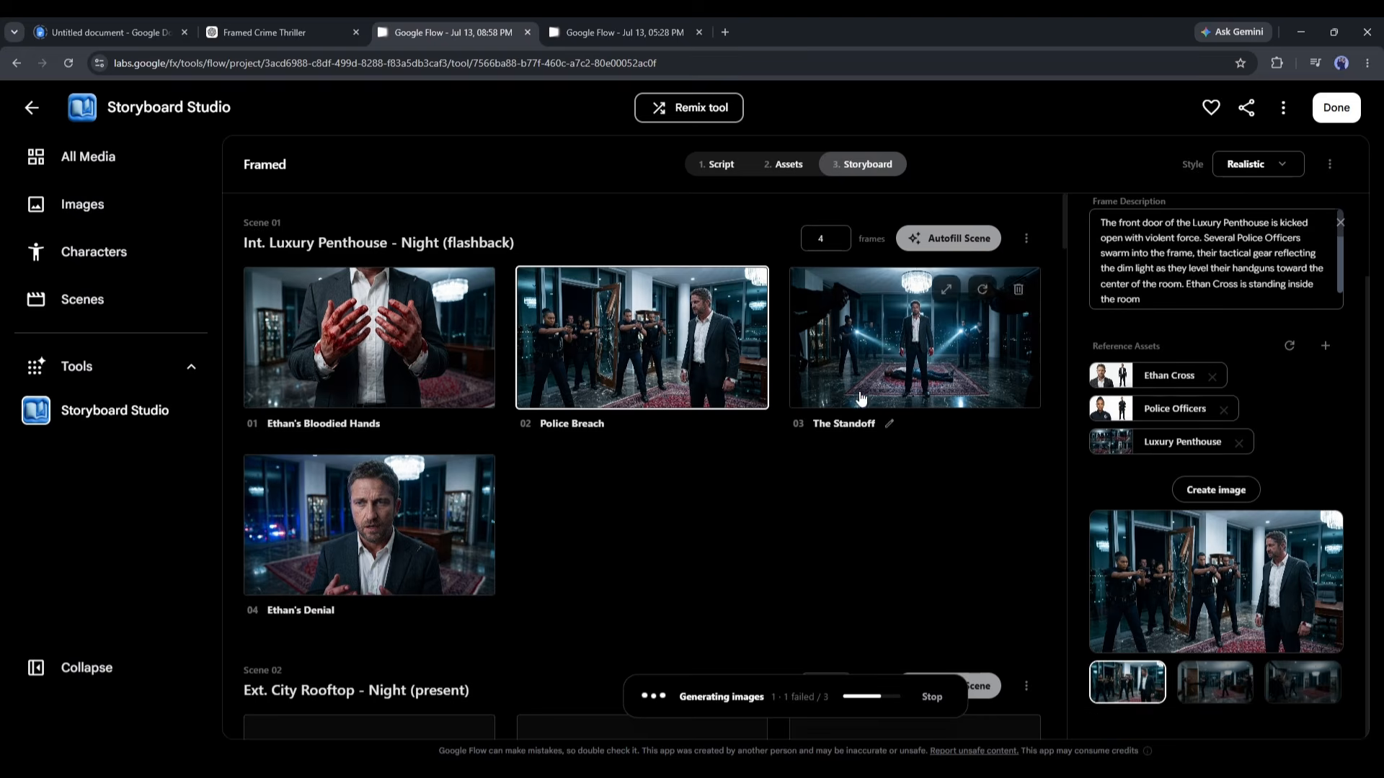
- Check the details of the last two Scene 01 frames, The Standoff and Ethan's Denial, and close the frame details
click(915, 338)
click(389, 519)
click(716, 563)
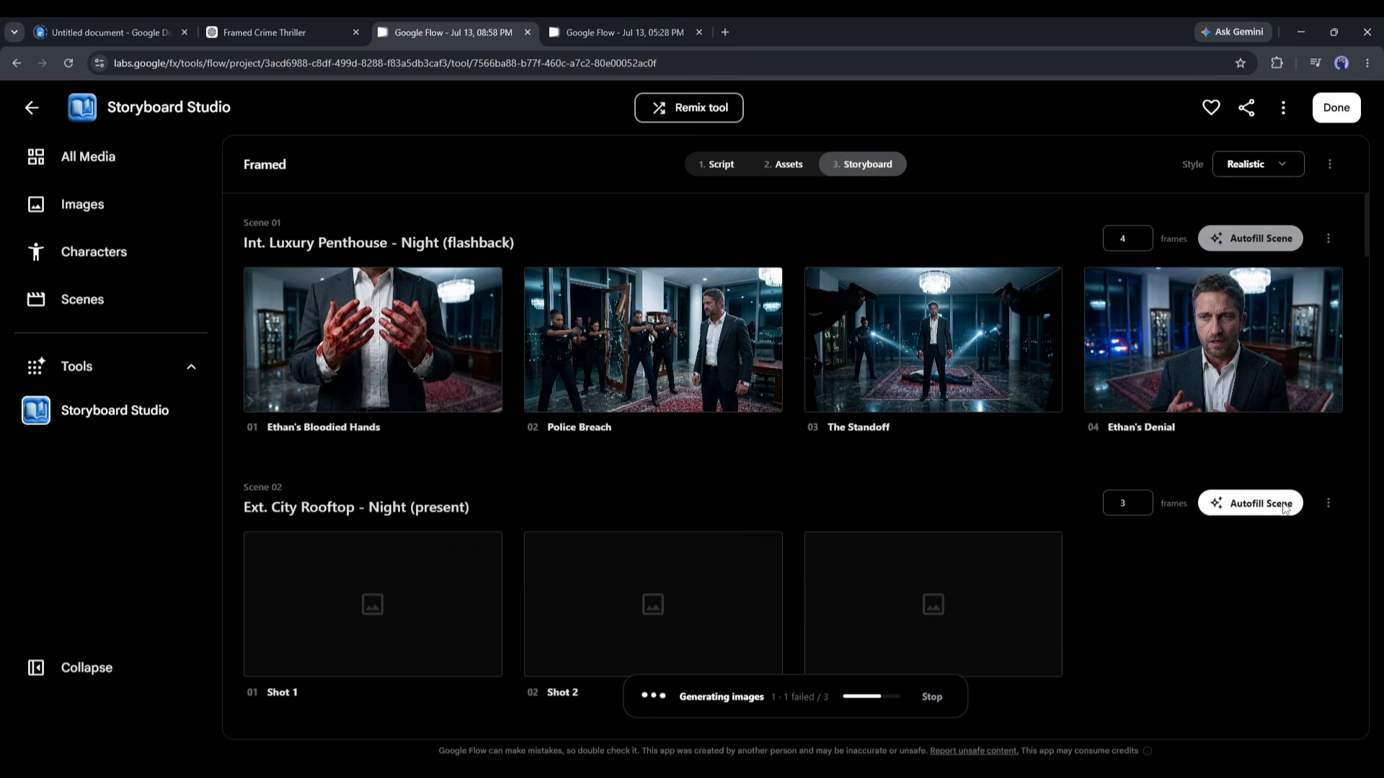
- Autofill Scene 02, the city rooftop, and Scene 03, the newsroom, comparing their frames with those of Scene 01
scroll(921, 436, down, 2)
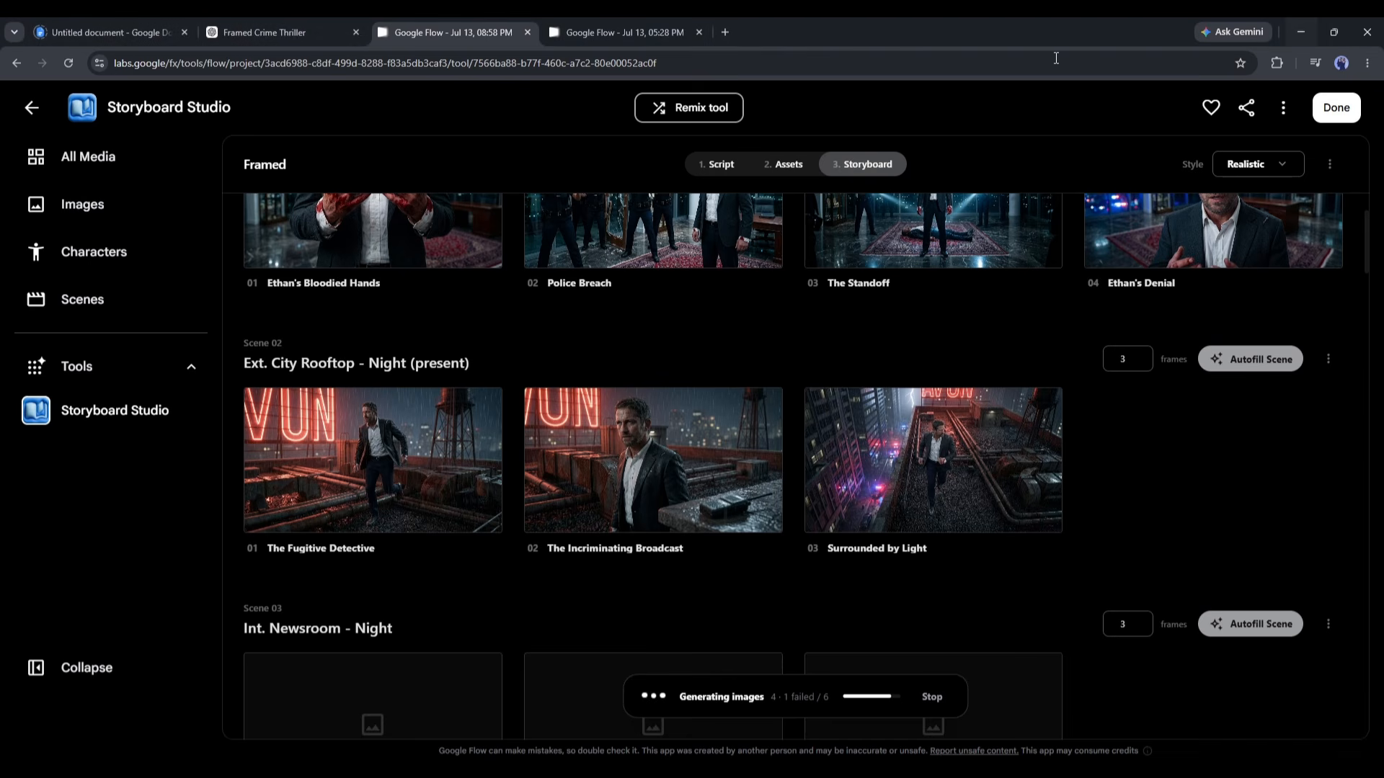
scroll(405, 443, up, 2)
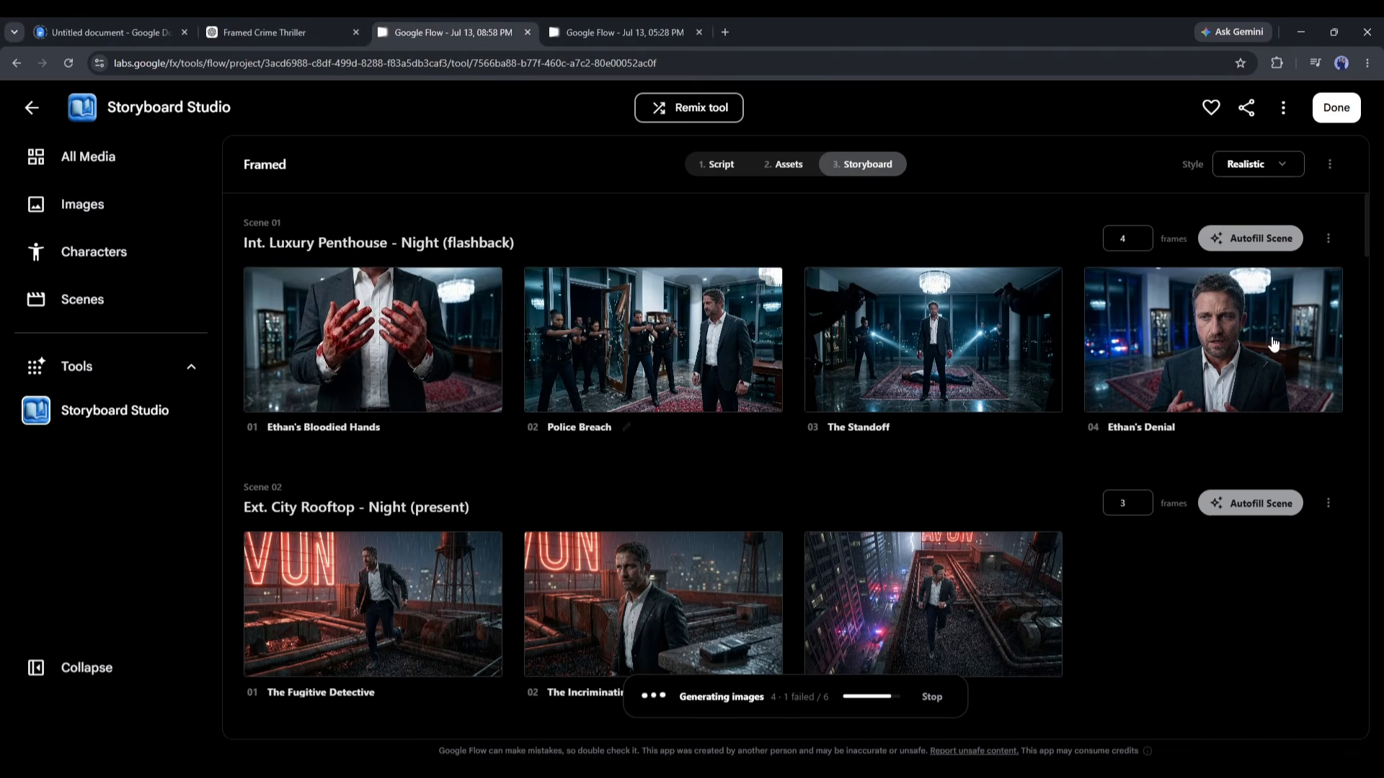
scroll(343, 477, down, 2)
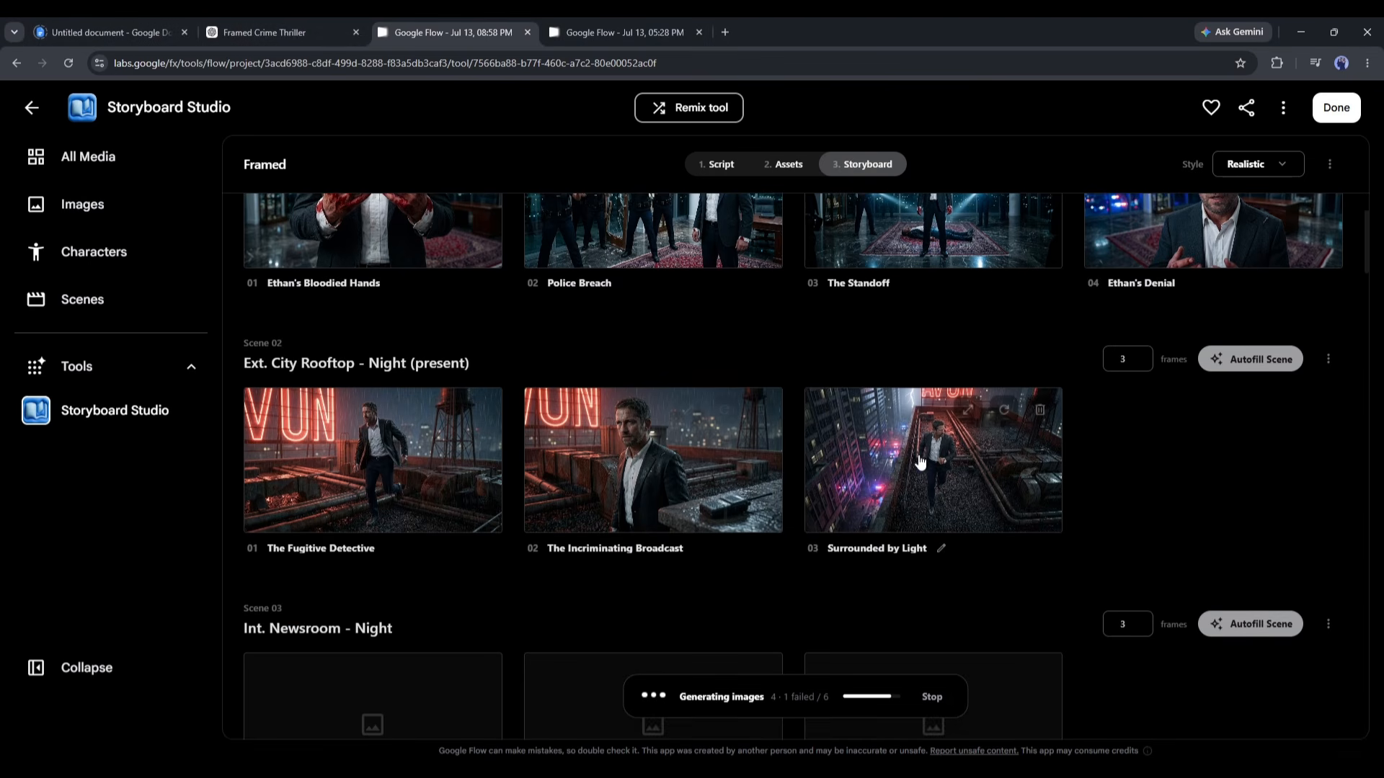
scroll(590, 378, down, 3)
click(1254, 404)
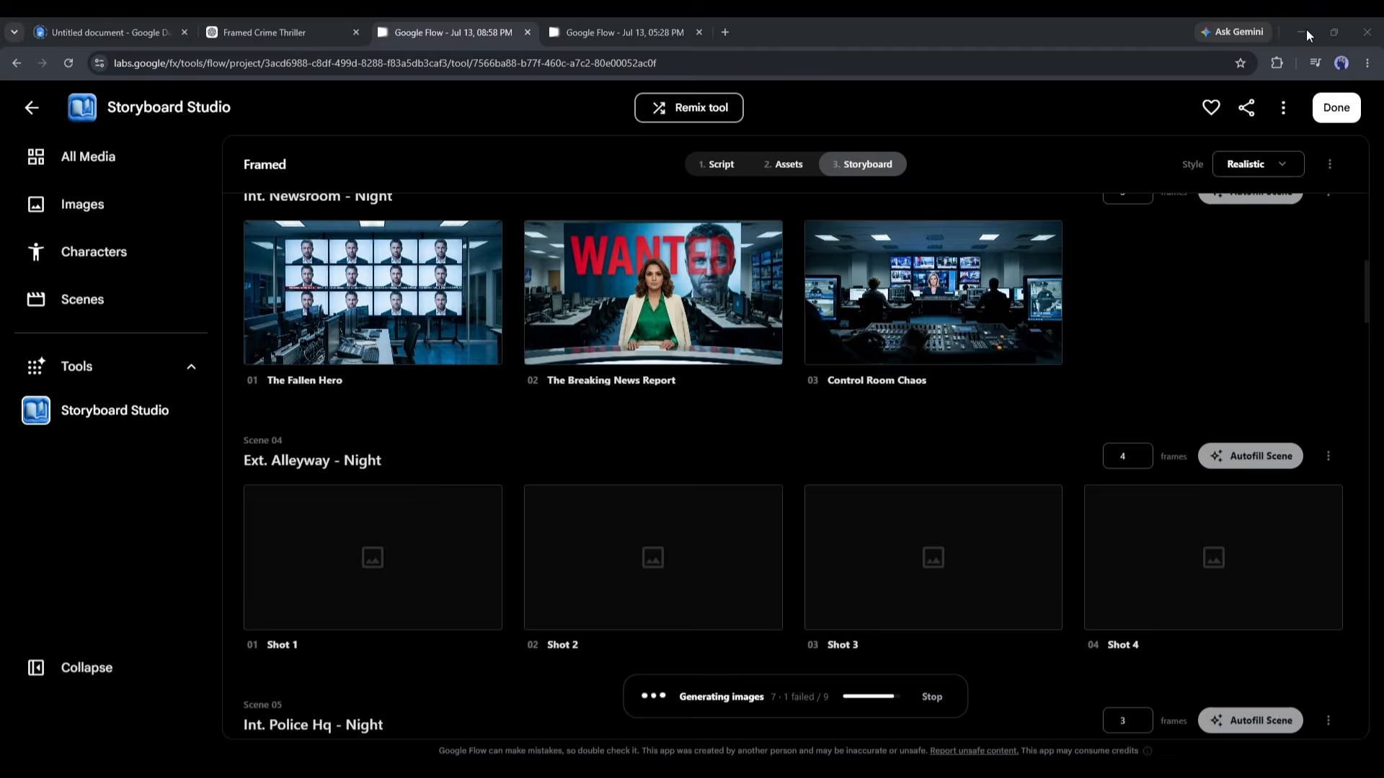
- Autofill the frames of all remaining scenes, from Scene 04, Ext. Alleyway - Night, to the end of the storyboard
scroll(890, 347, down, 4)
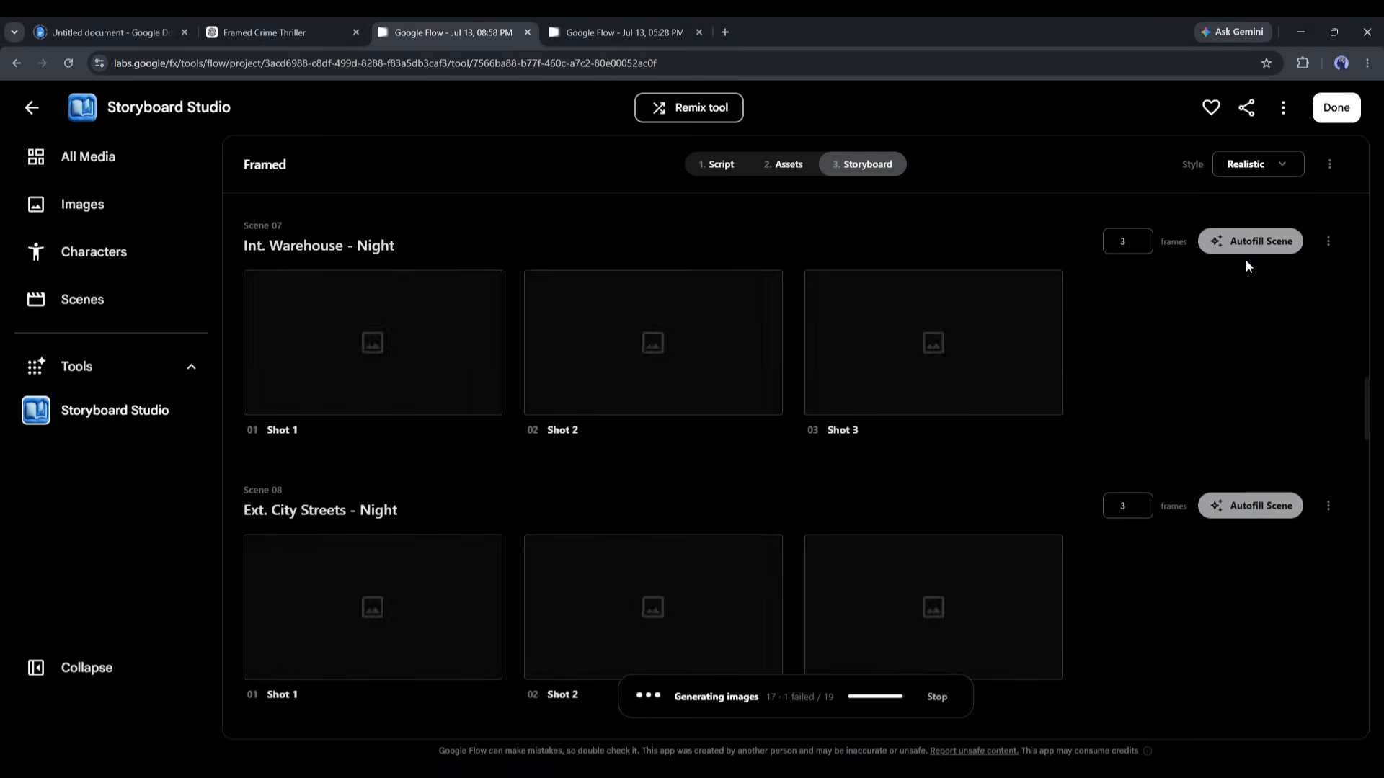
click(1250, 243)
click(1250, 506)
scroll(1182, 425, down, 5)
click(1250, 409)
scroll(1143, 418, down, 7)
click(1250, 435)
scroll(1215, 429, down, 7)
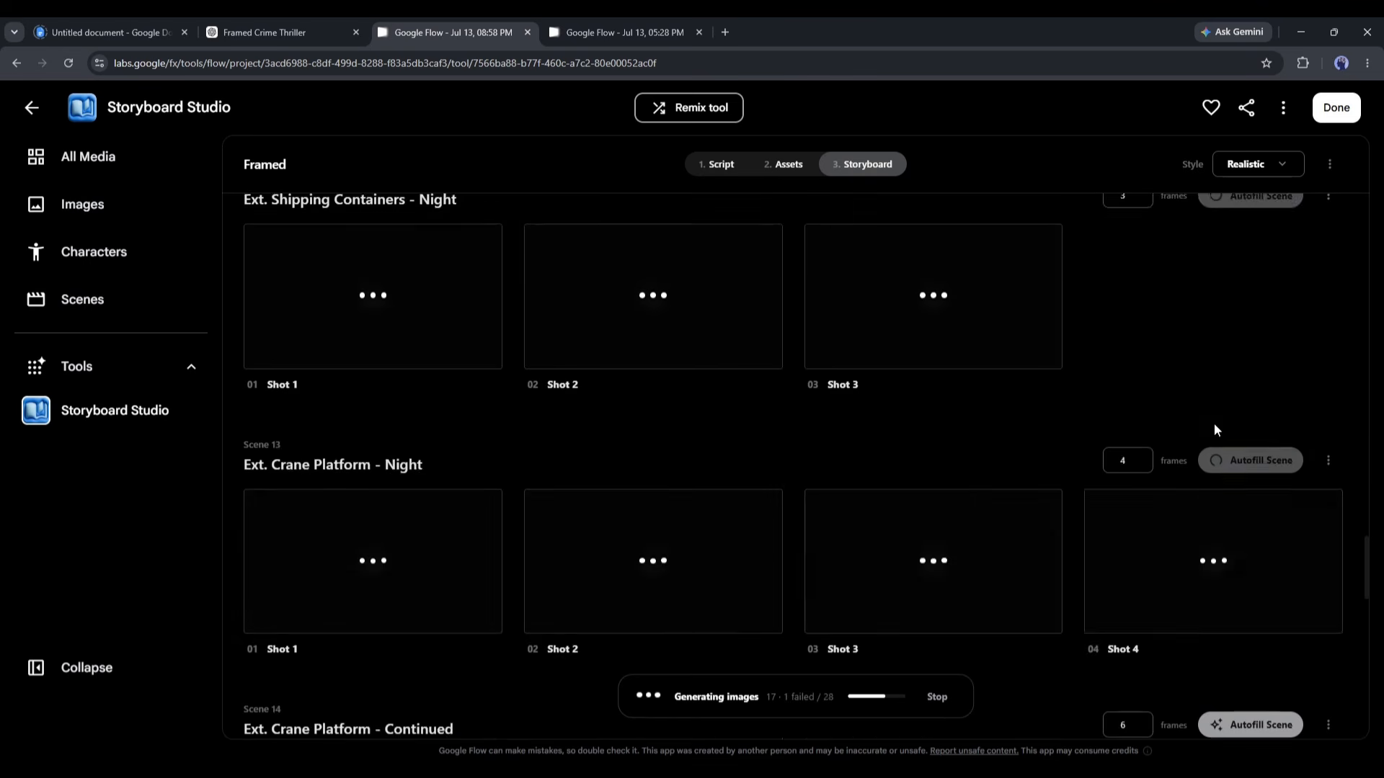
scroll(1250, 469, down, 12)
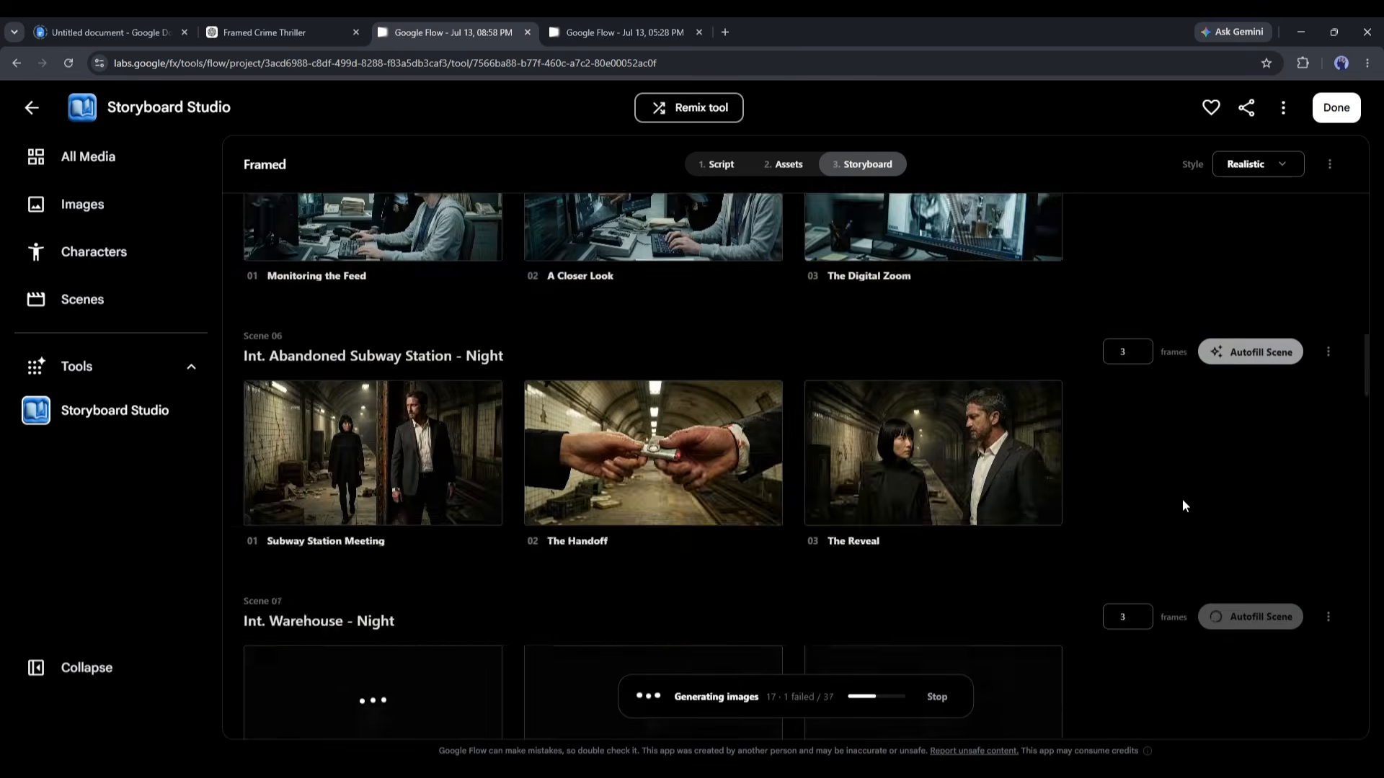
- Review the generated frames across all storyboard scenes and the character images in the assets
scroll(1182, 499, down, 10)
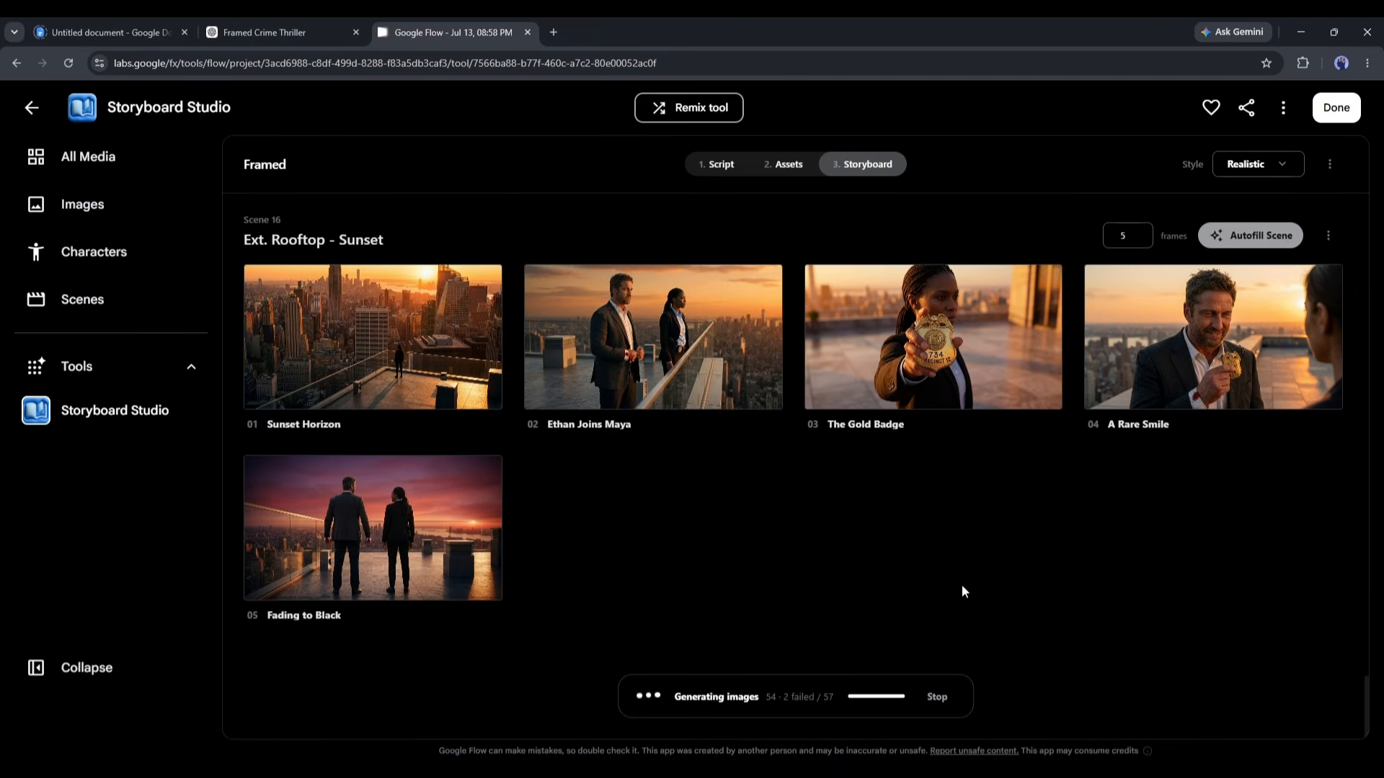
scroll(960, 589, up, 20)
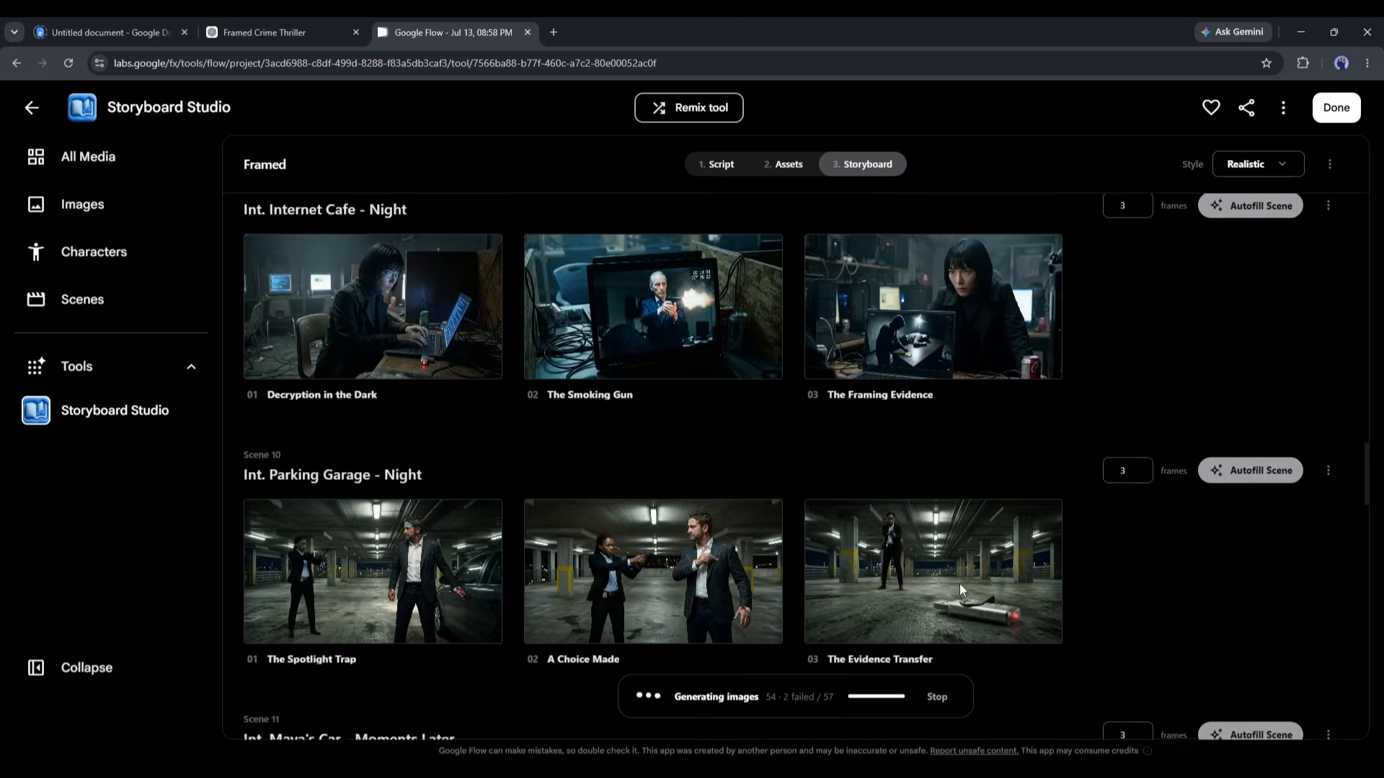
scroll(960, 590, up, 20)
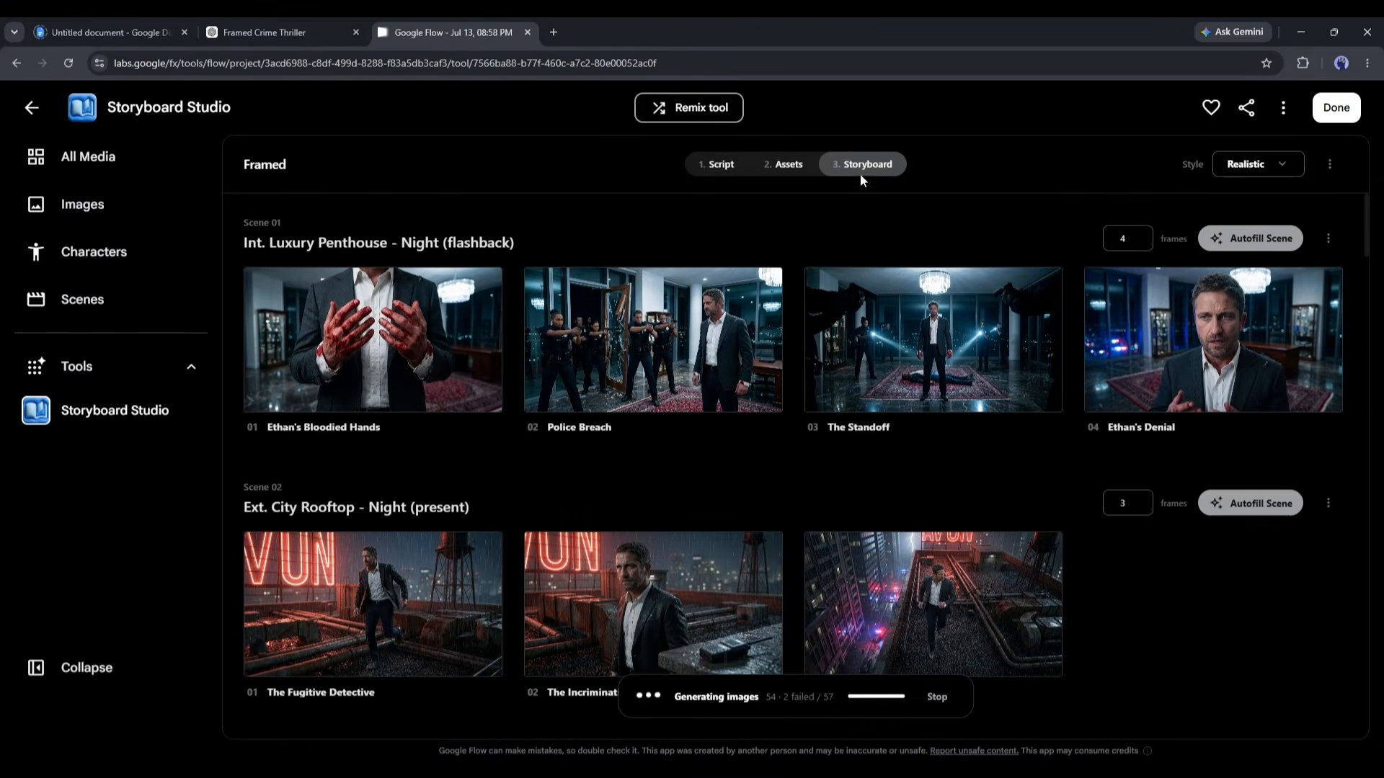
click(785, 165)
scroll(432, 404, up, 3)
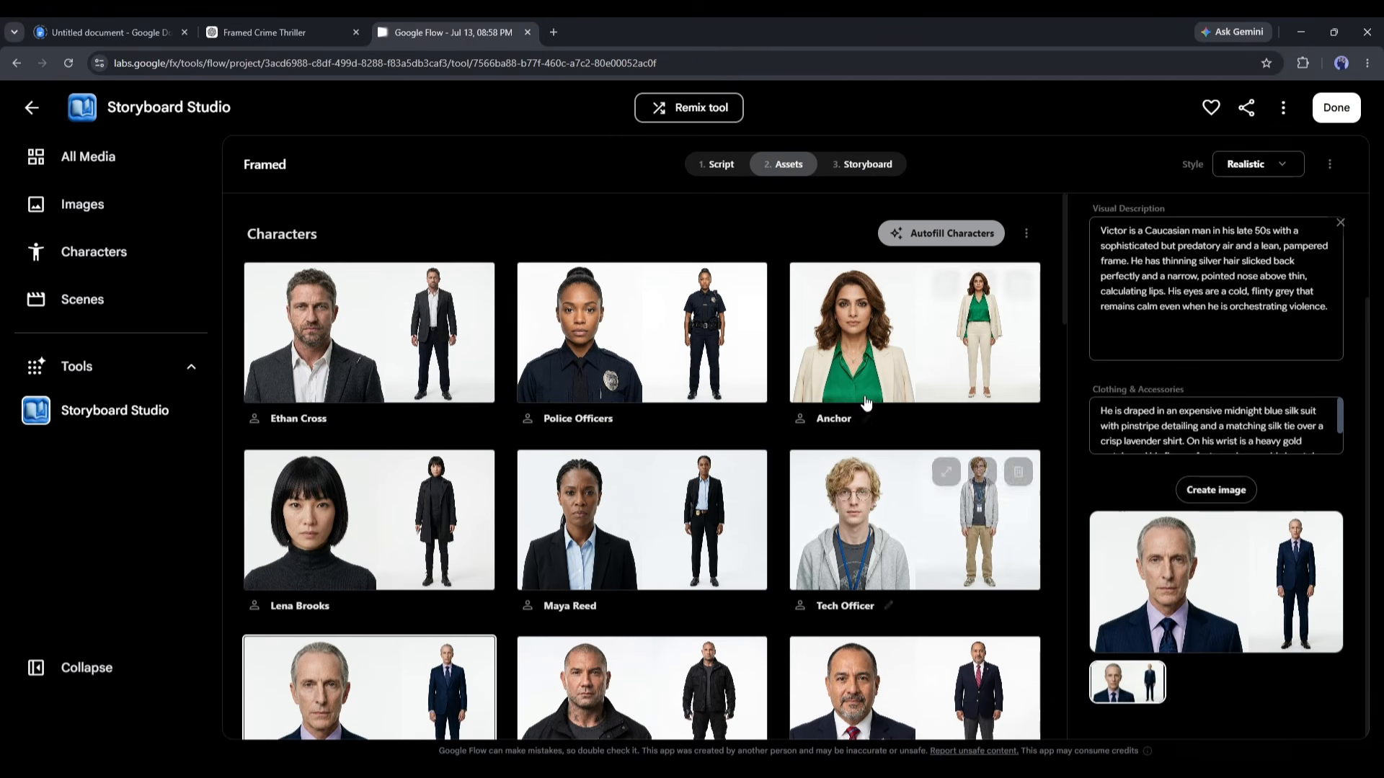
- Create a new character from the project image showing Ethan Cross in portrait and full-length view
click(87, 268)
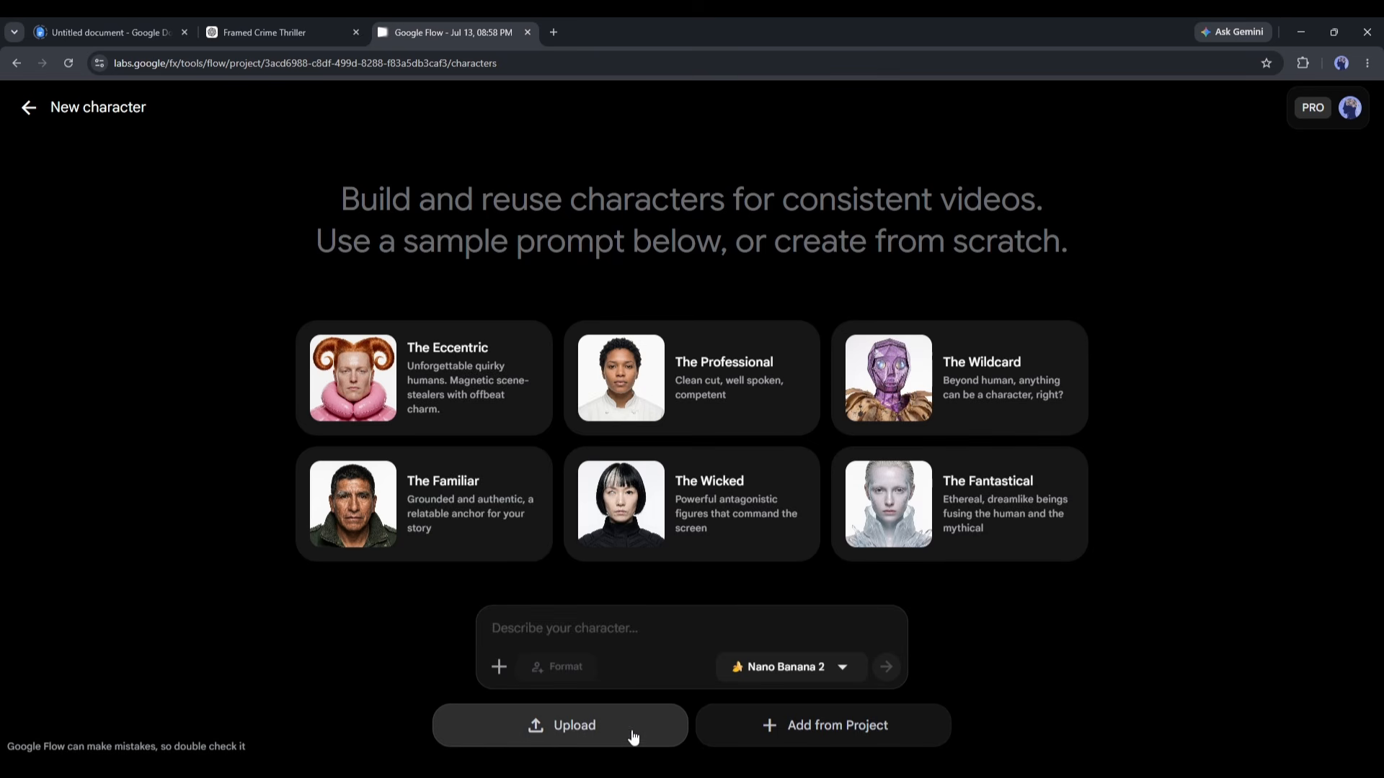
click(806, 727)
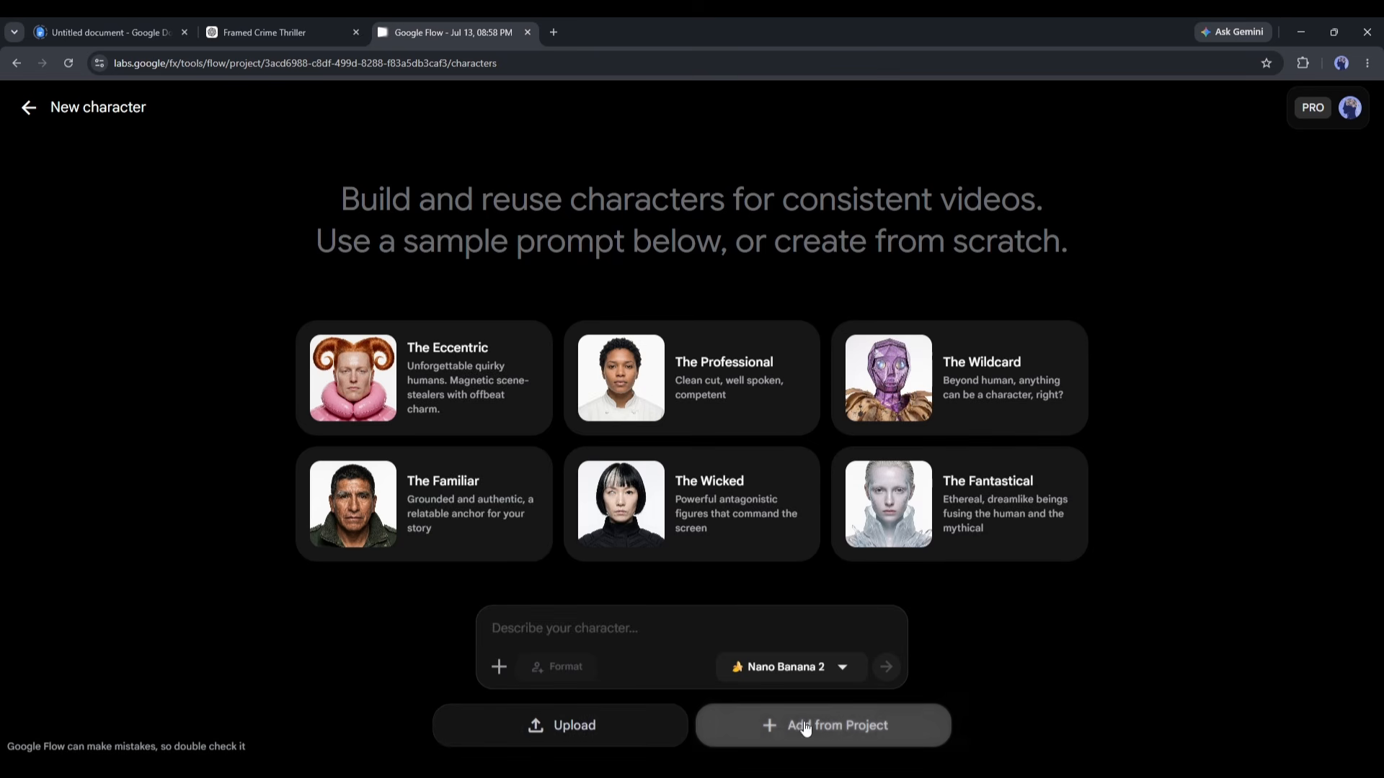
scroll(497, 365, down, 3)
click(398, 261)
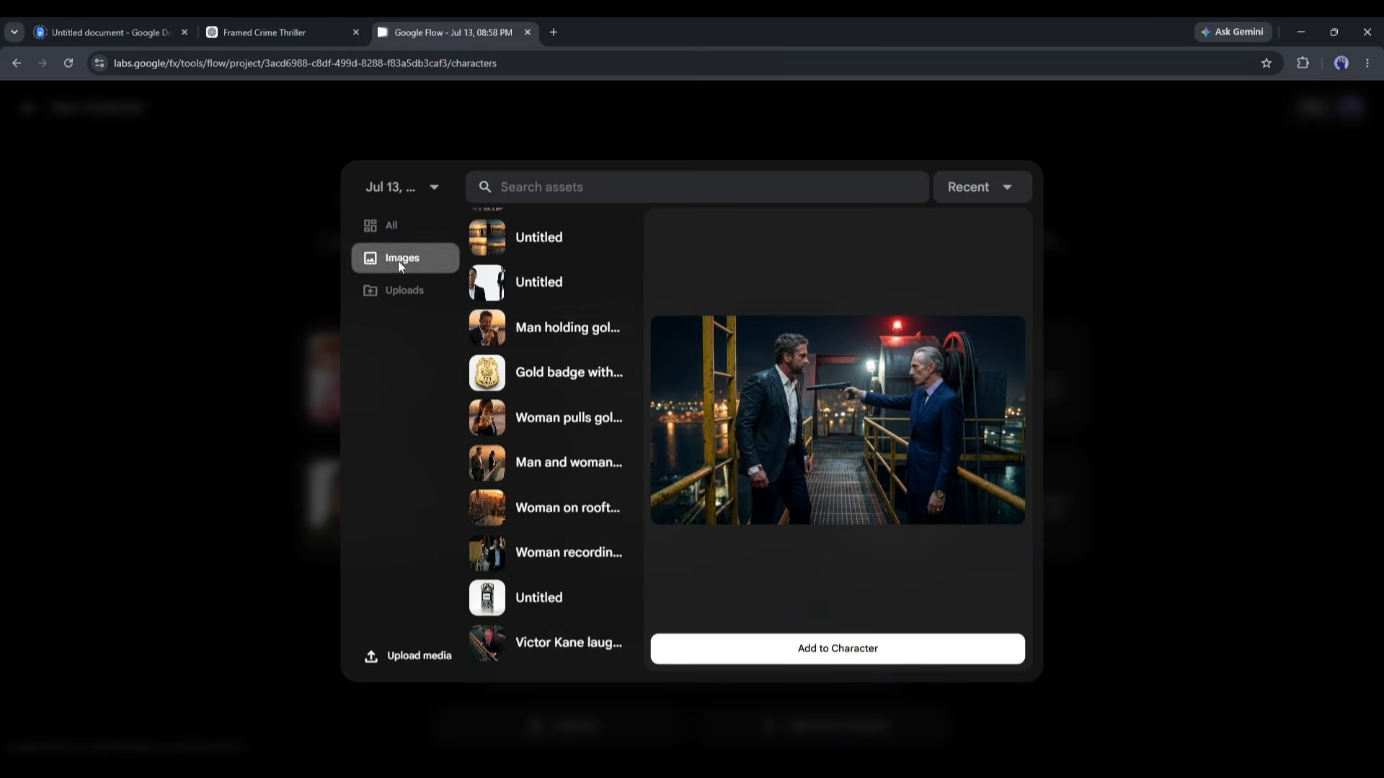
scroll(565, 305, down, 10)
scroll(565, 307, up, 15)
click(559, 365)
click(681, 647)
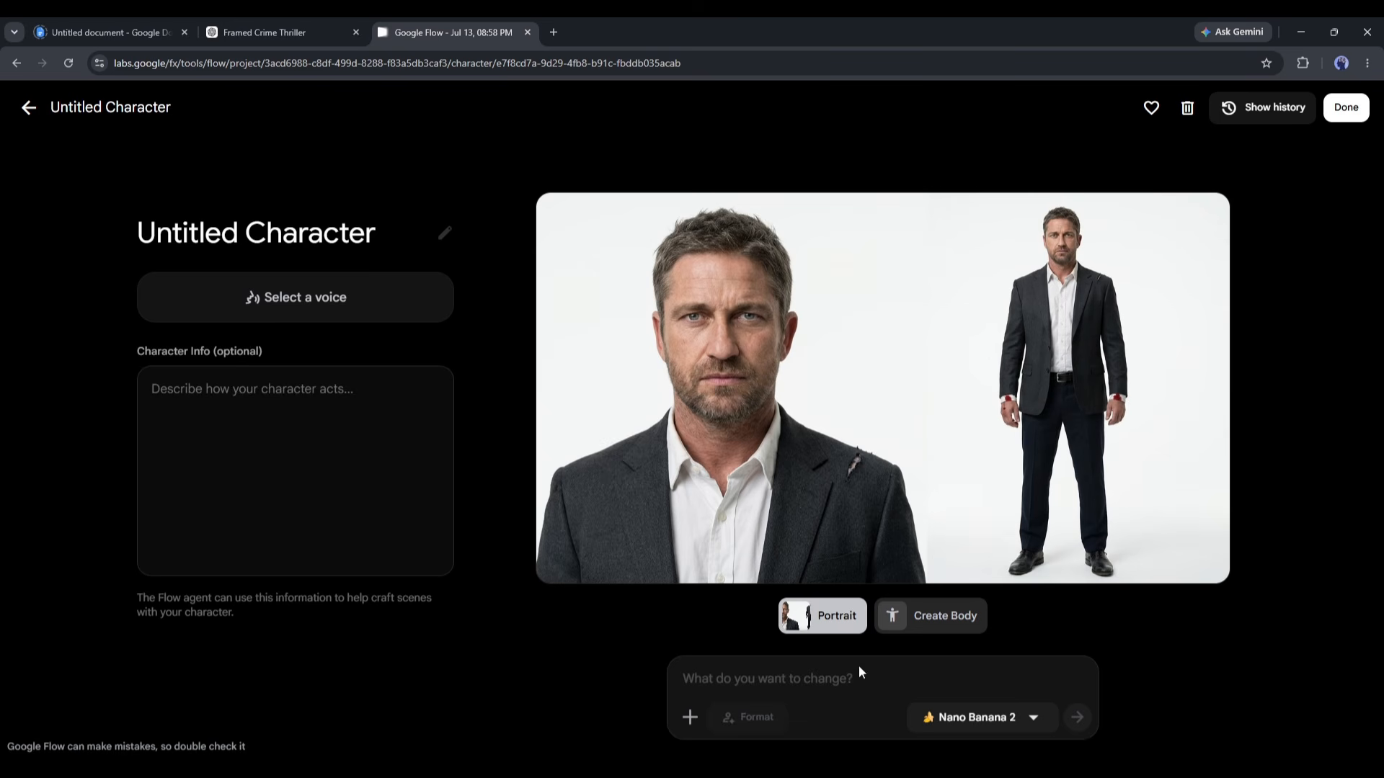
- Generate the character's body image from the prompt "full body" with the preset three-view triptych format added
click(944, 617)
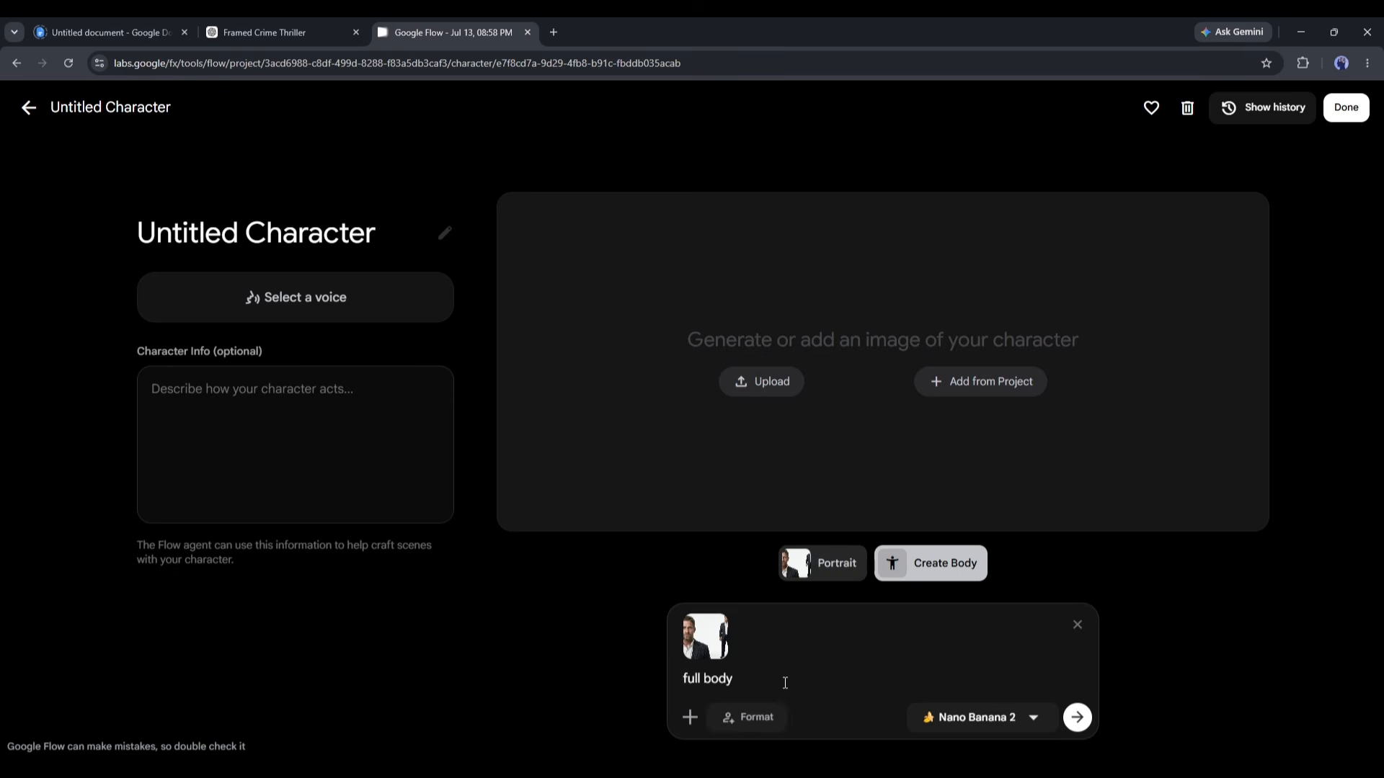
click(739, 729)
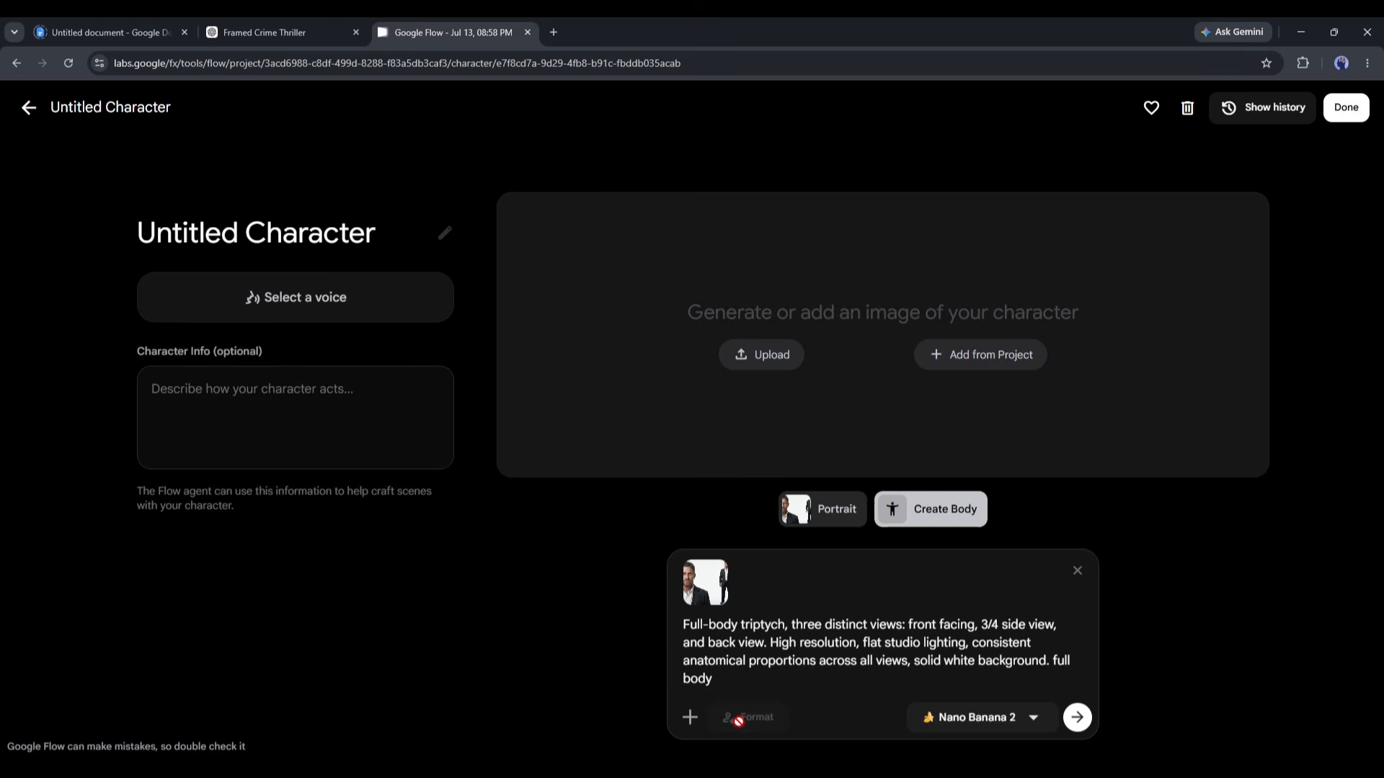
click(1087, 717)
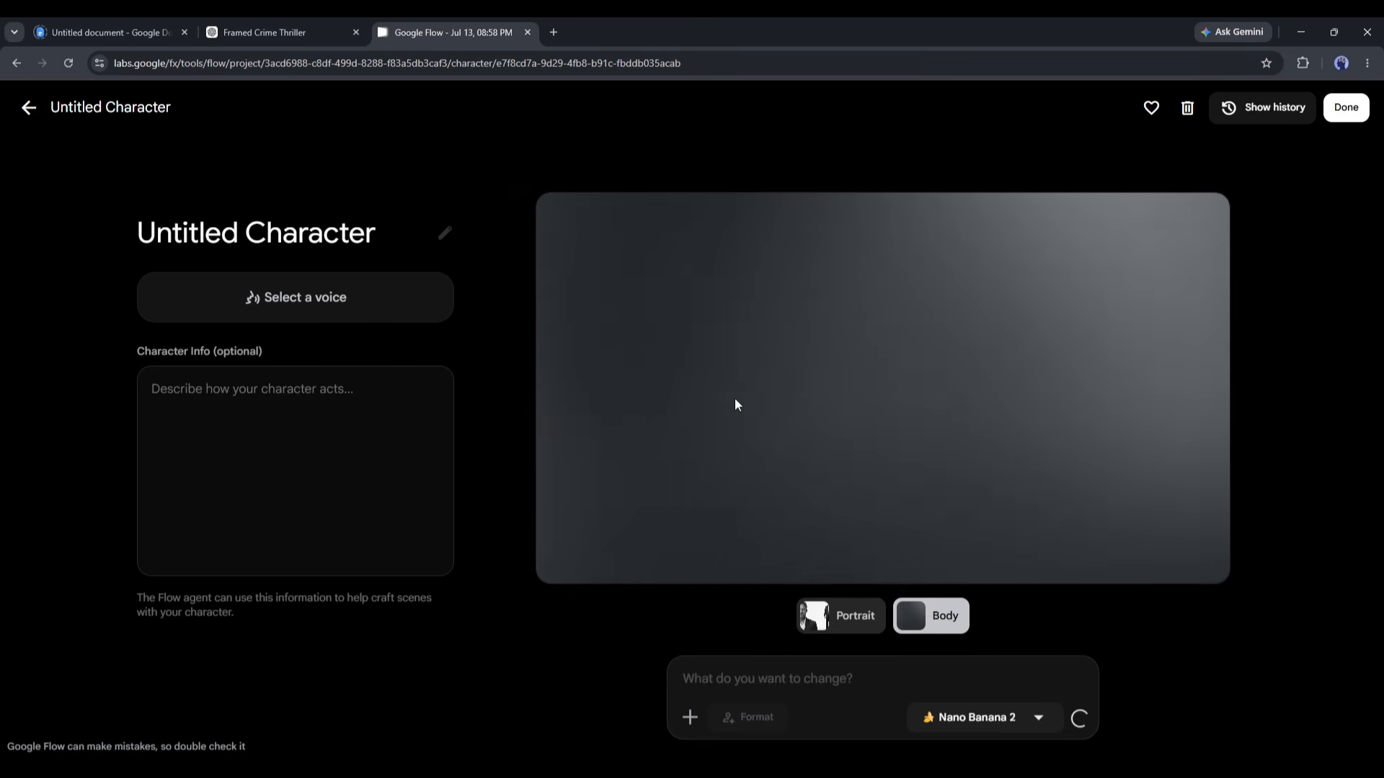
- Preview male voices, assign the Enceladus voice to the character, and save it under the name Ethan Cross
click(289, 310)
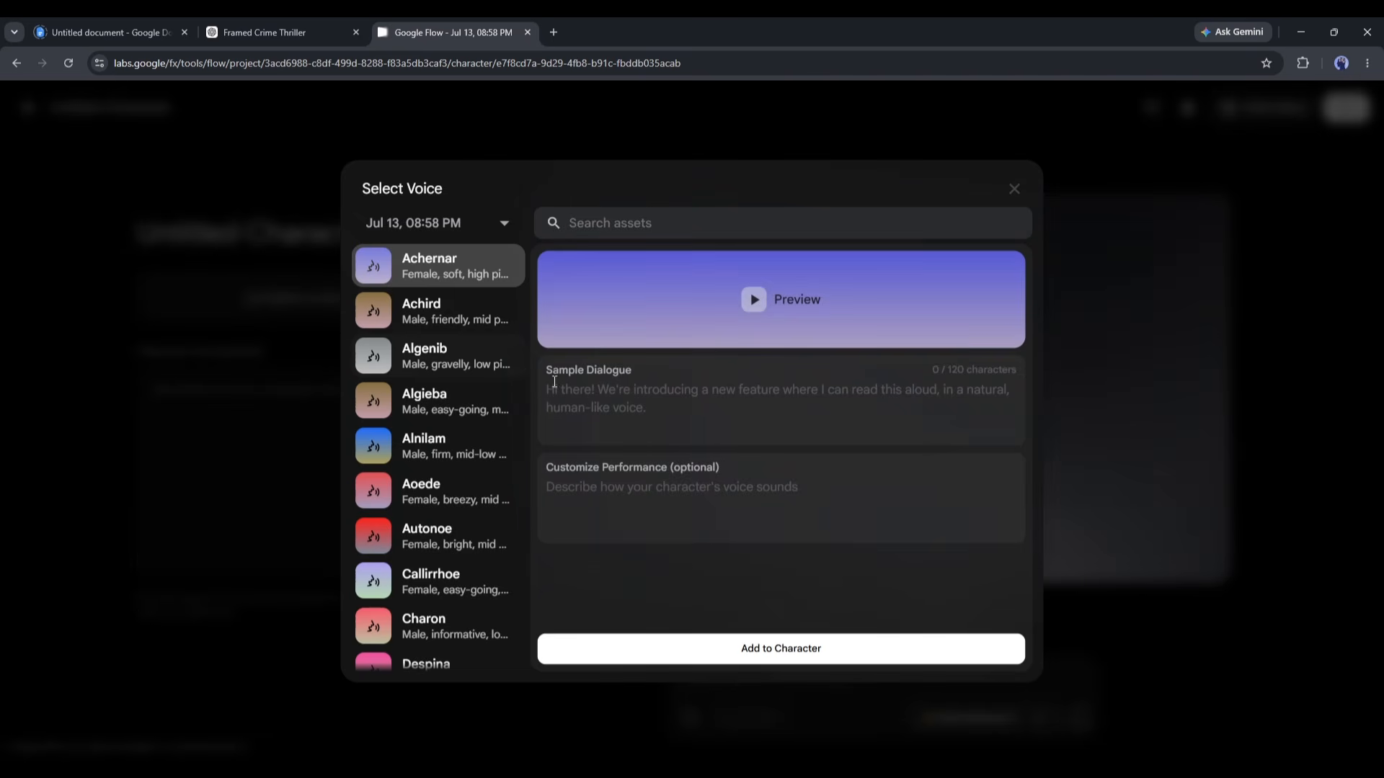
click(440, 311)
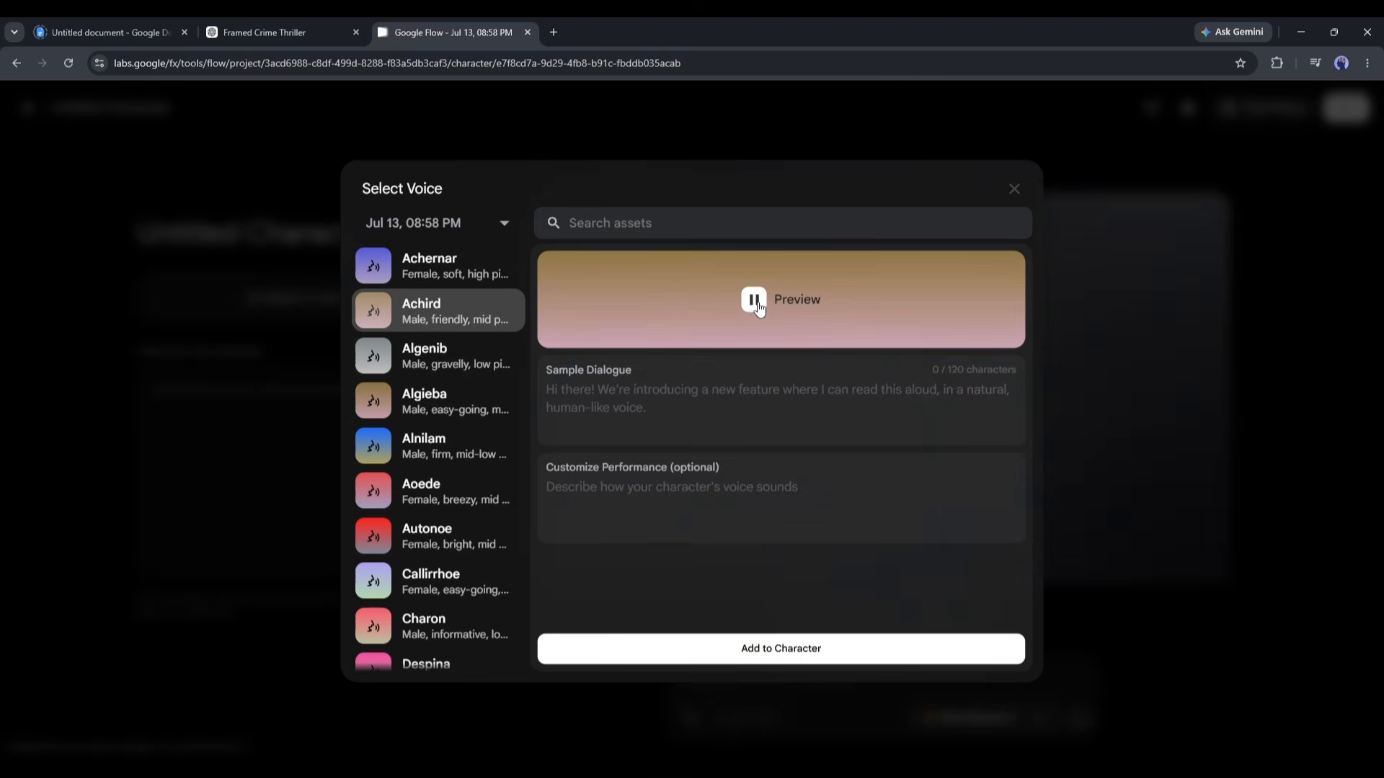
click(753, 299)
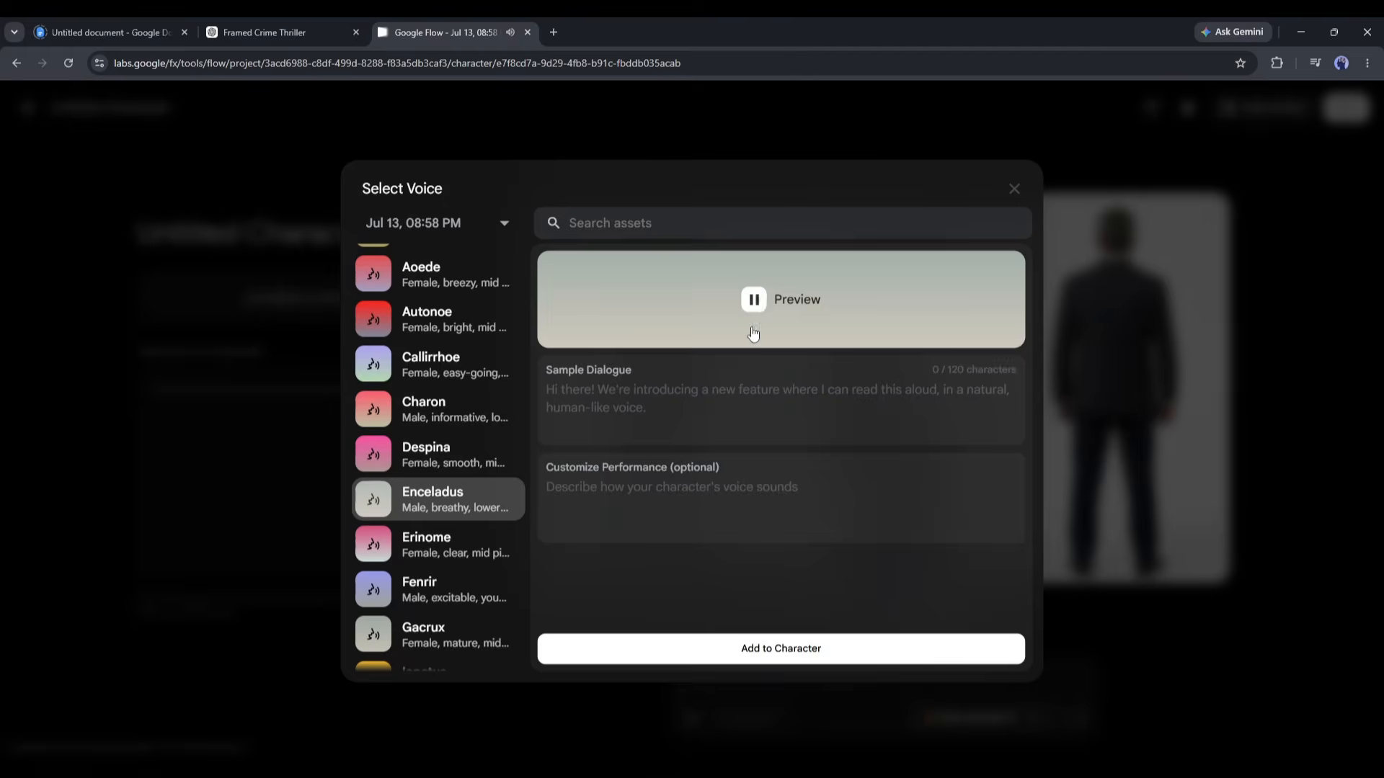
click(795, 652)
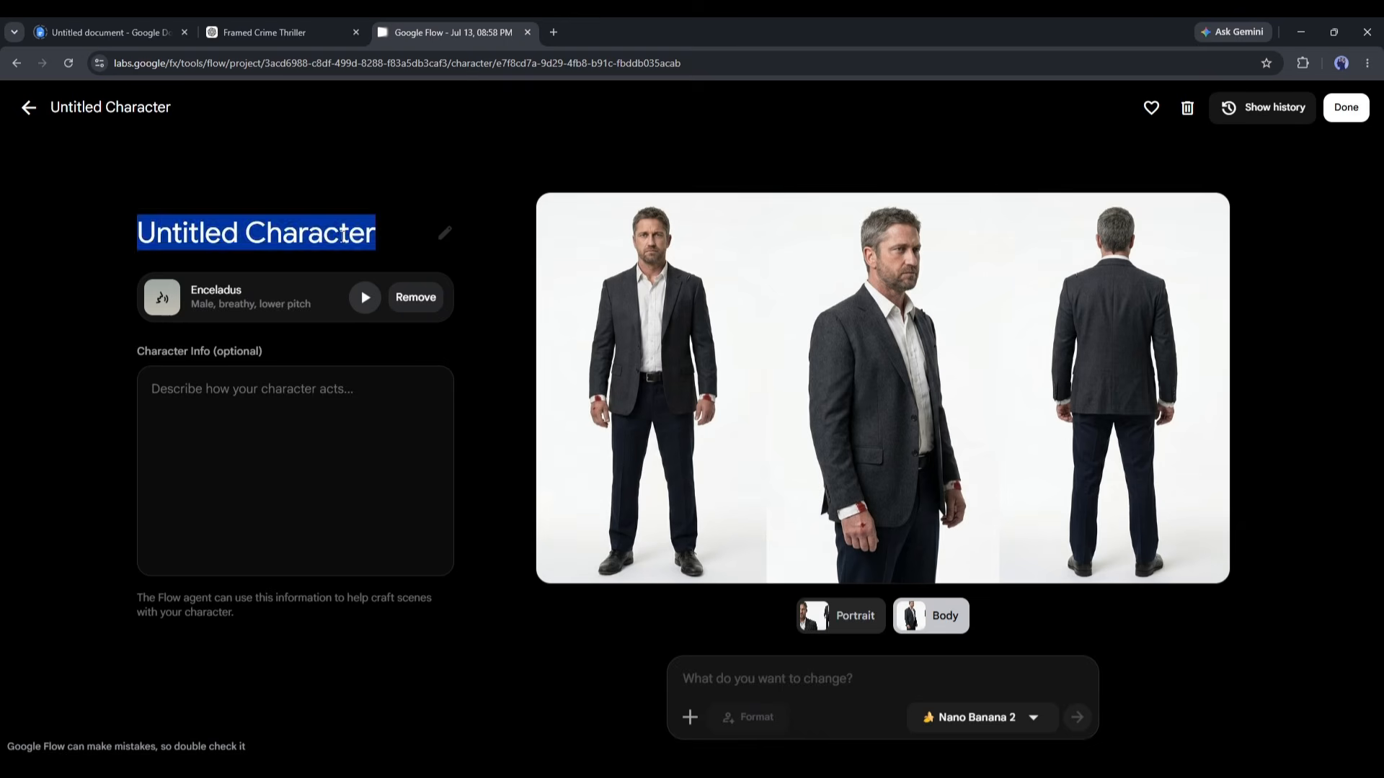
text(Ethan Cross)
click(1346, 106)
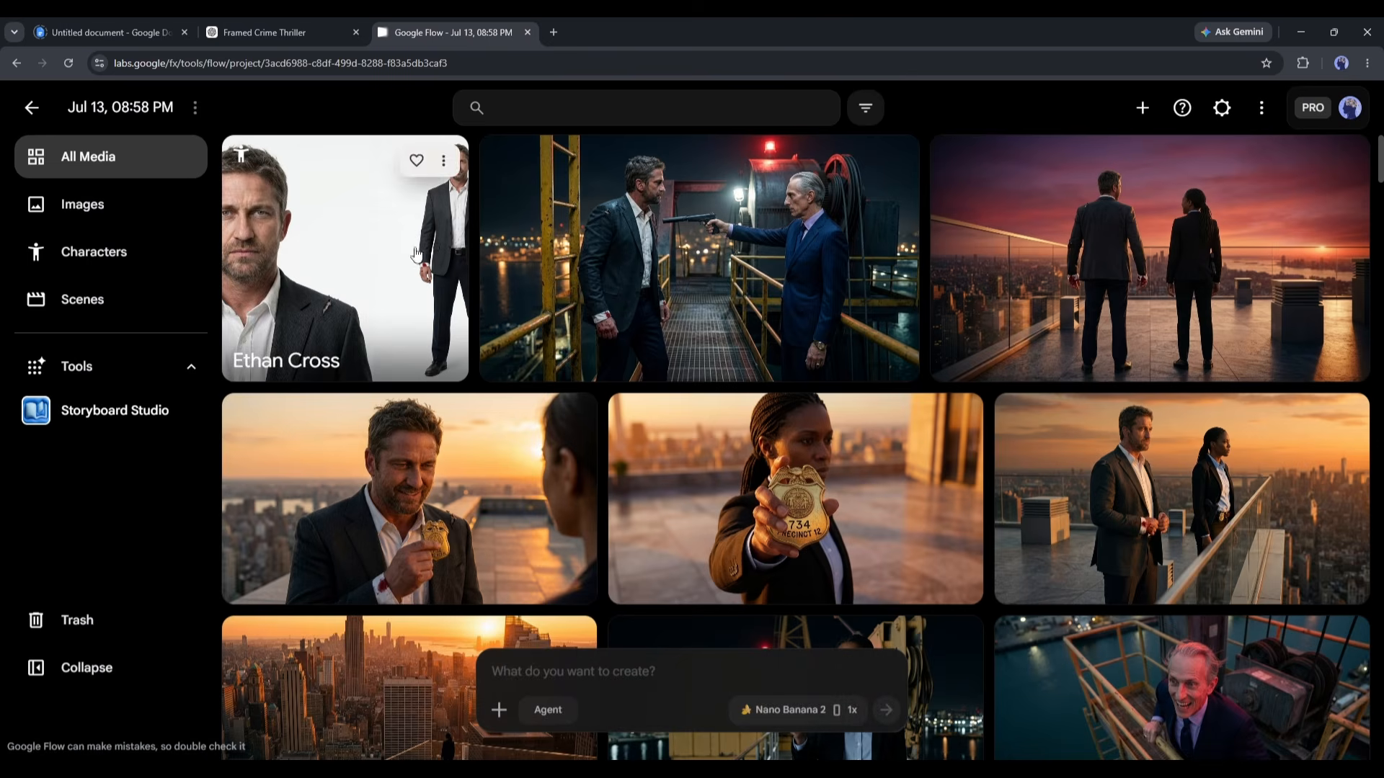
- Create another new character from the project image of the braided woman in a black blazer and light blue shirt
scroll(198, 417, down, 10)
scroll(519, 481, up, 4)
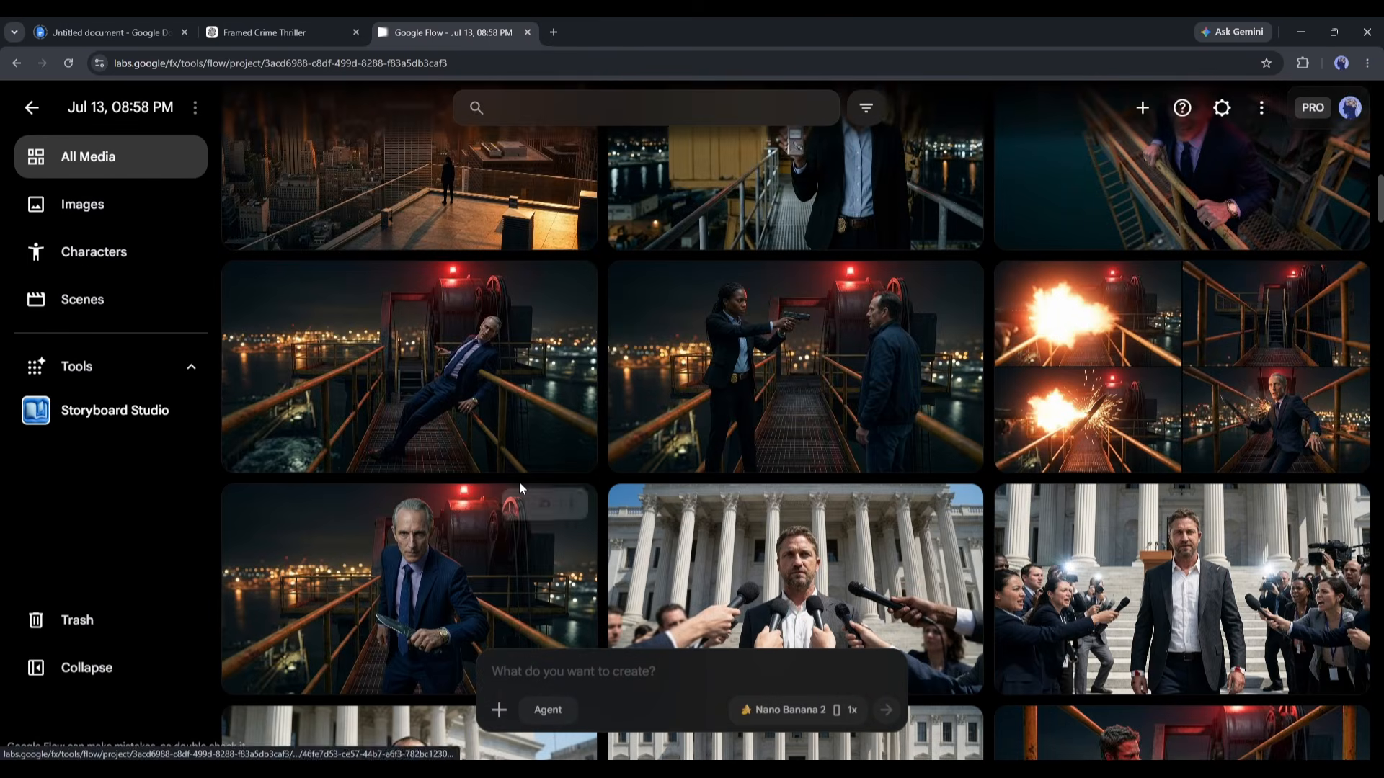
scroll(519, 481, up, 6)
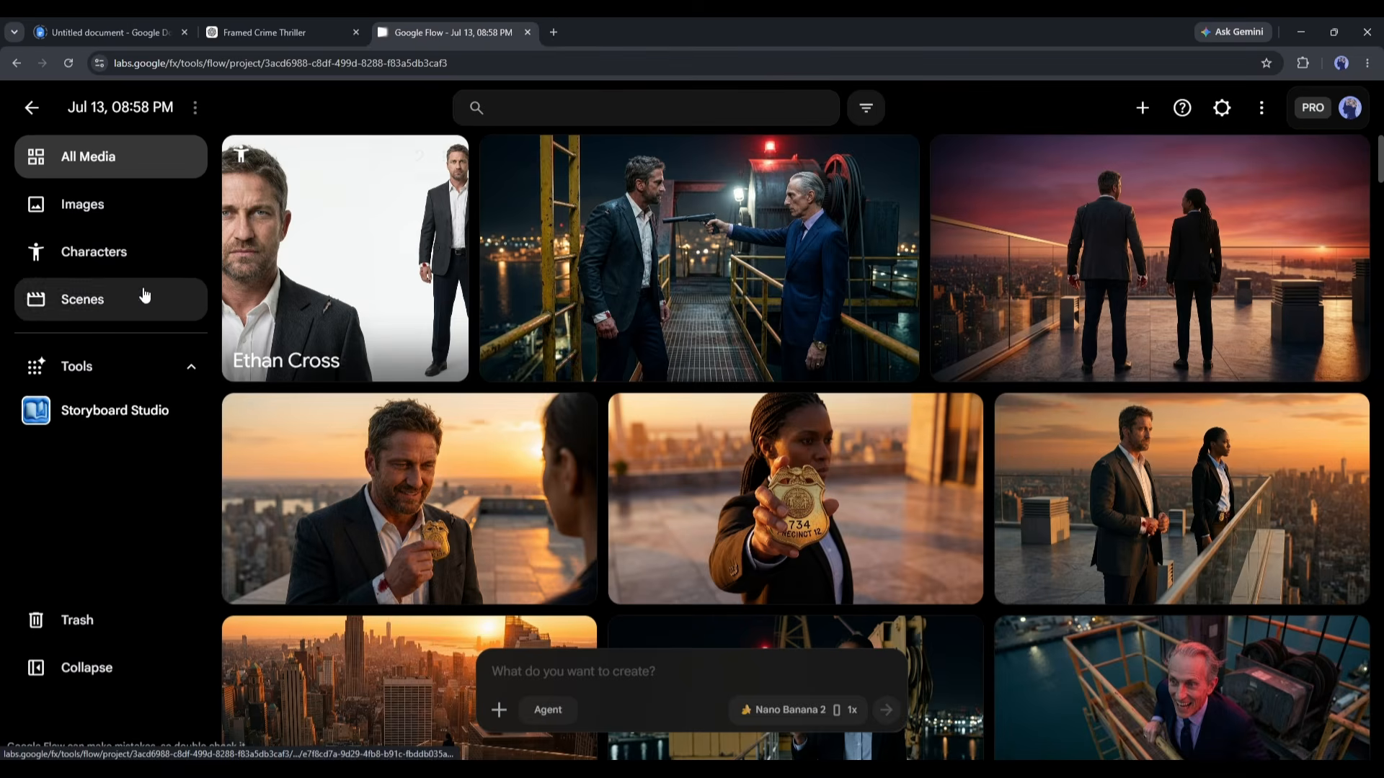
click(90, 252)
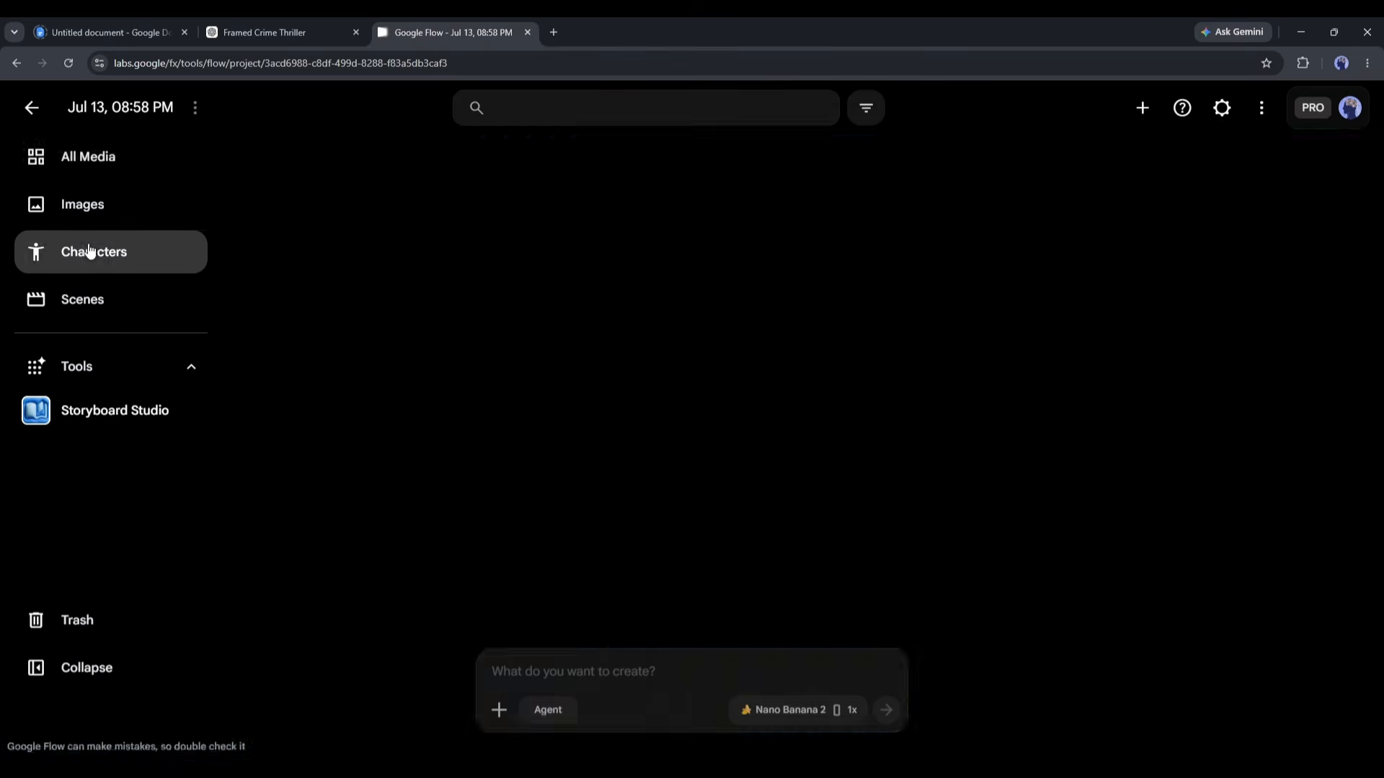
click(362, 278)
click(809, 728)
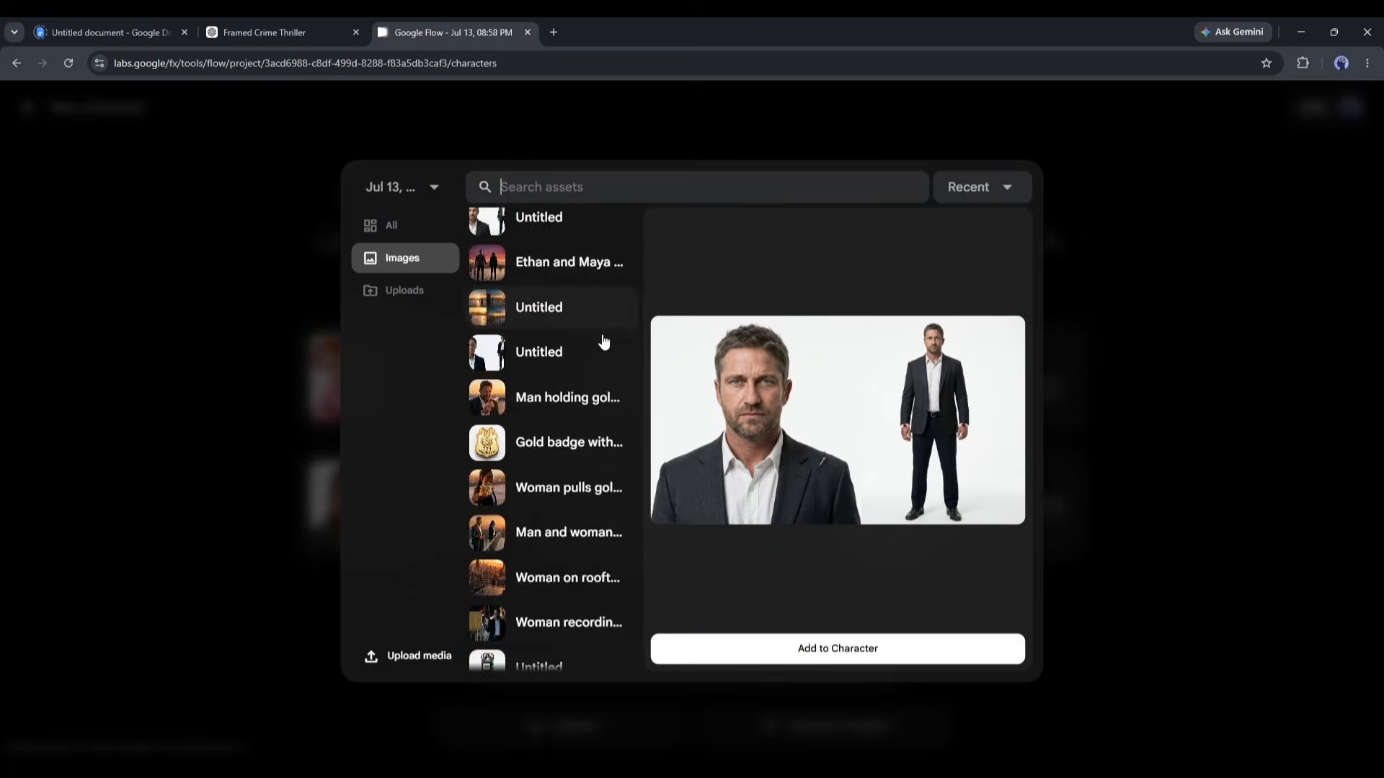
scroll(544, 331, down, 1)
click(536, 299)
scroll(550, 365, down, 4)
click(944, 649)
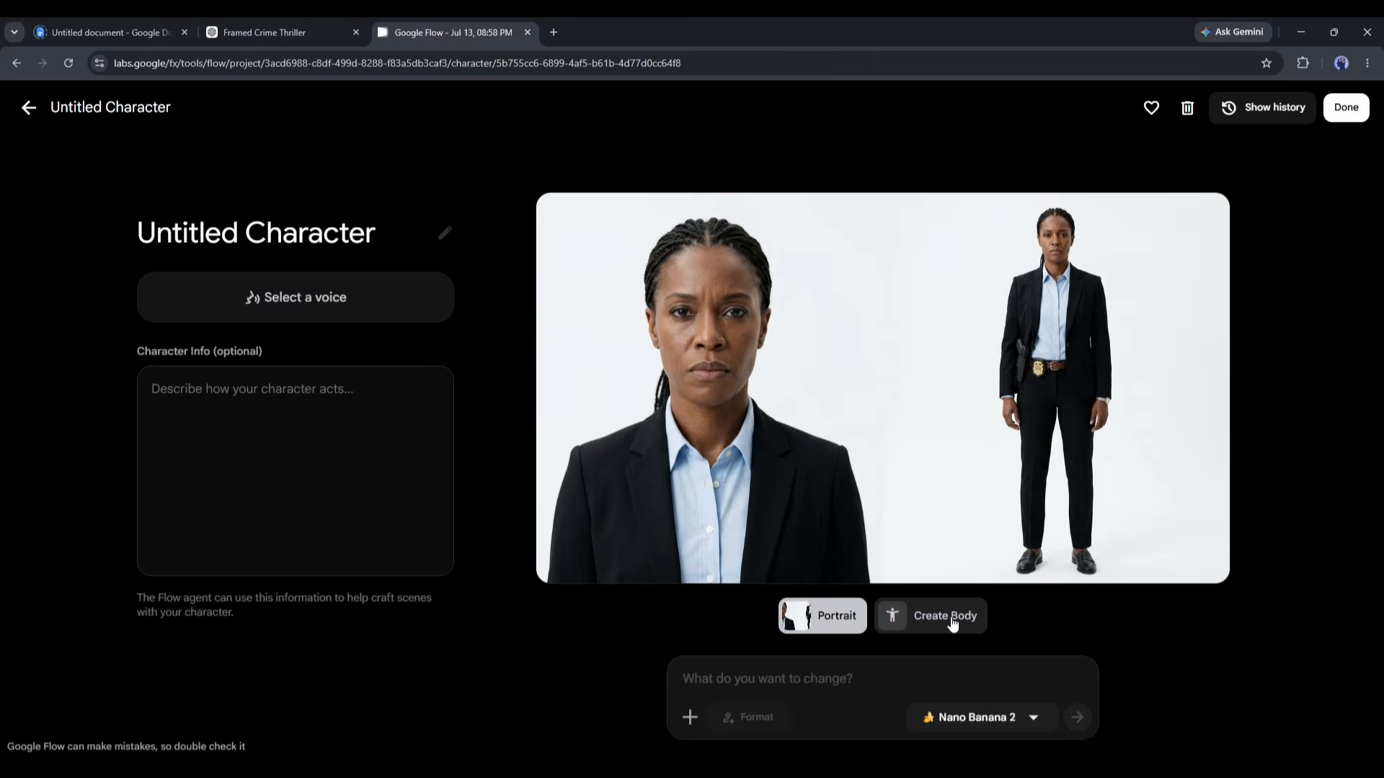
- Assign the Achernar voice to the new character and save it under the name Police Officers
click(326, 301)
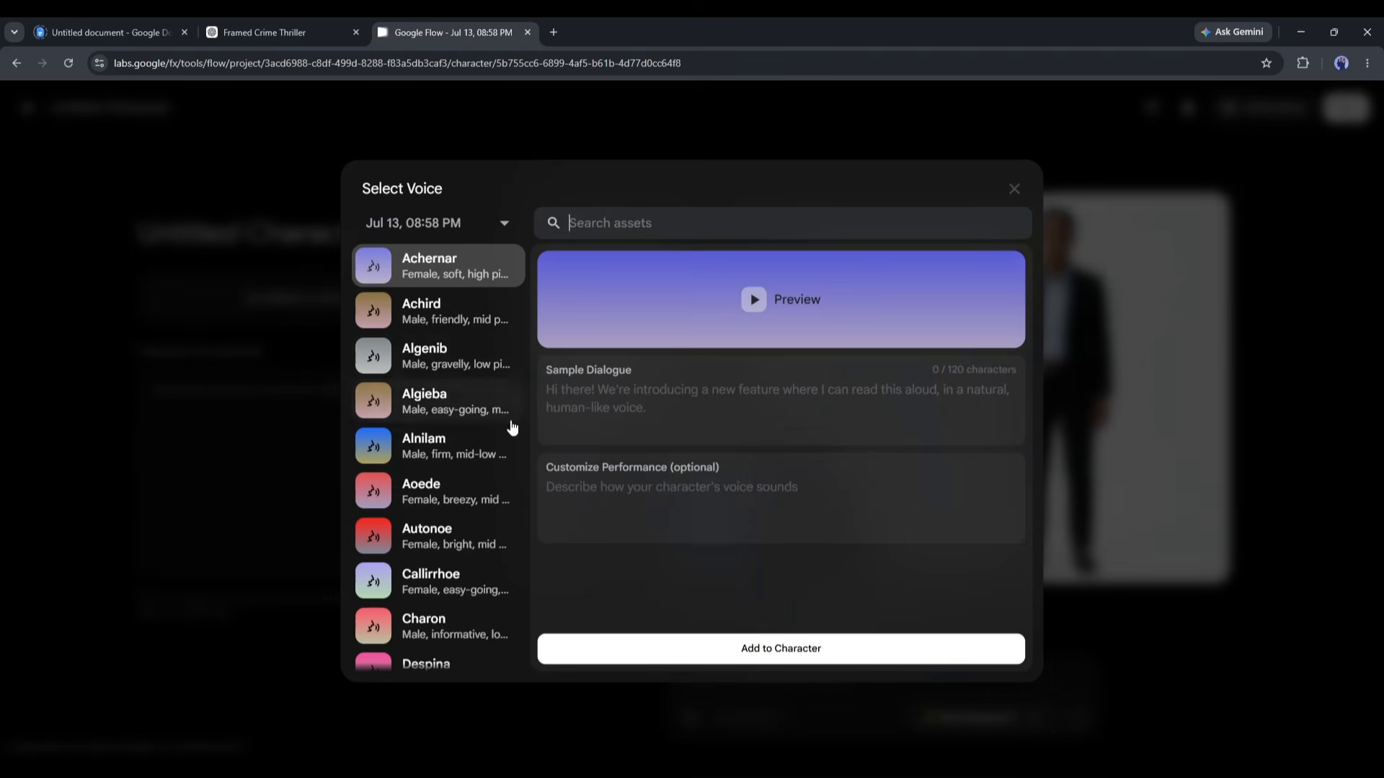
click(783, 657)
triple_click(297, 234)
text(Police Officers)
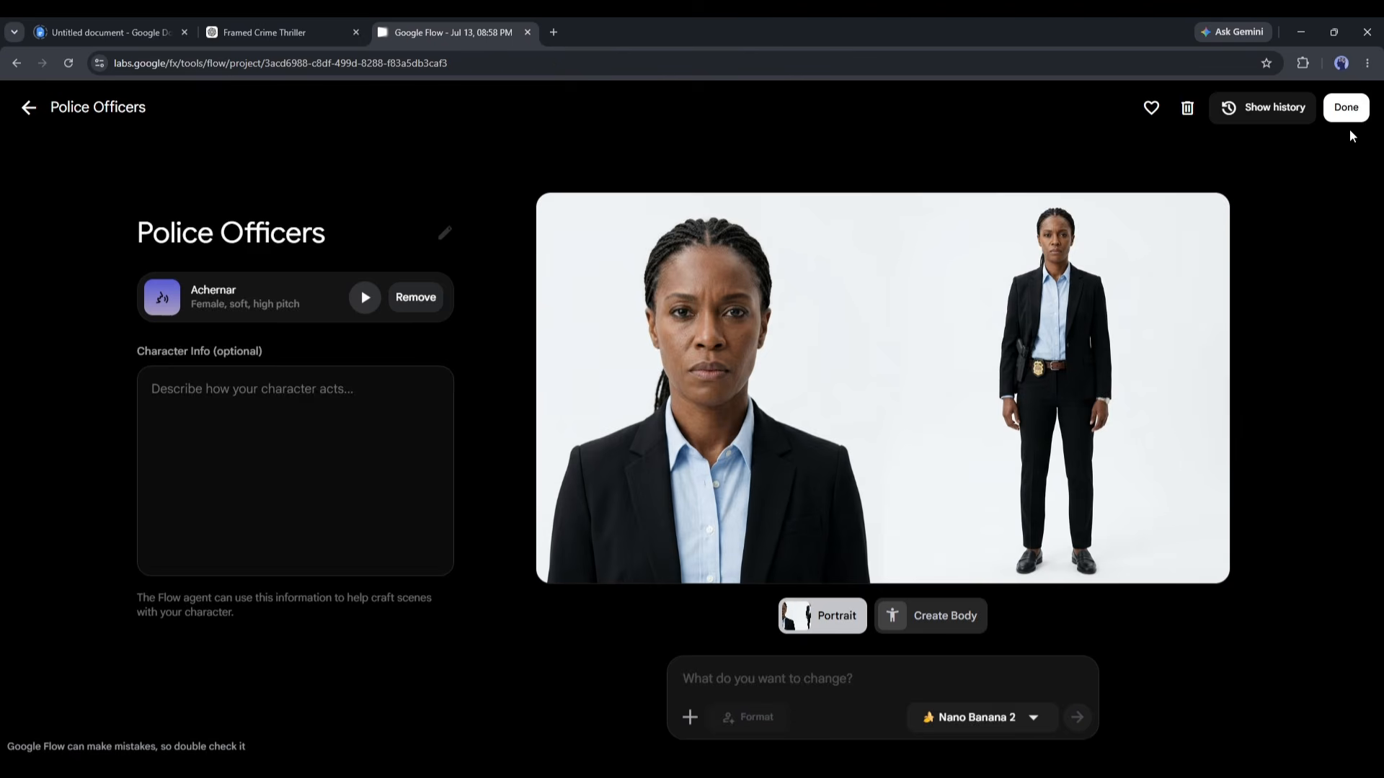
click(1346, 106)
- Review the created characters and the generated storyboard images across the project's media
click(80, 411)
double_click(834, 419)
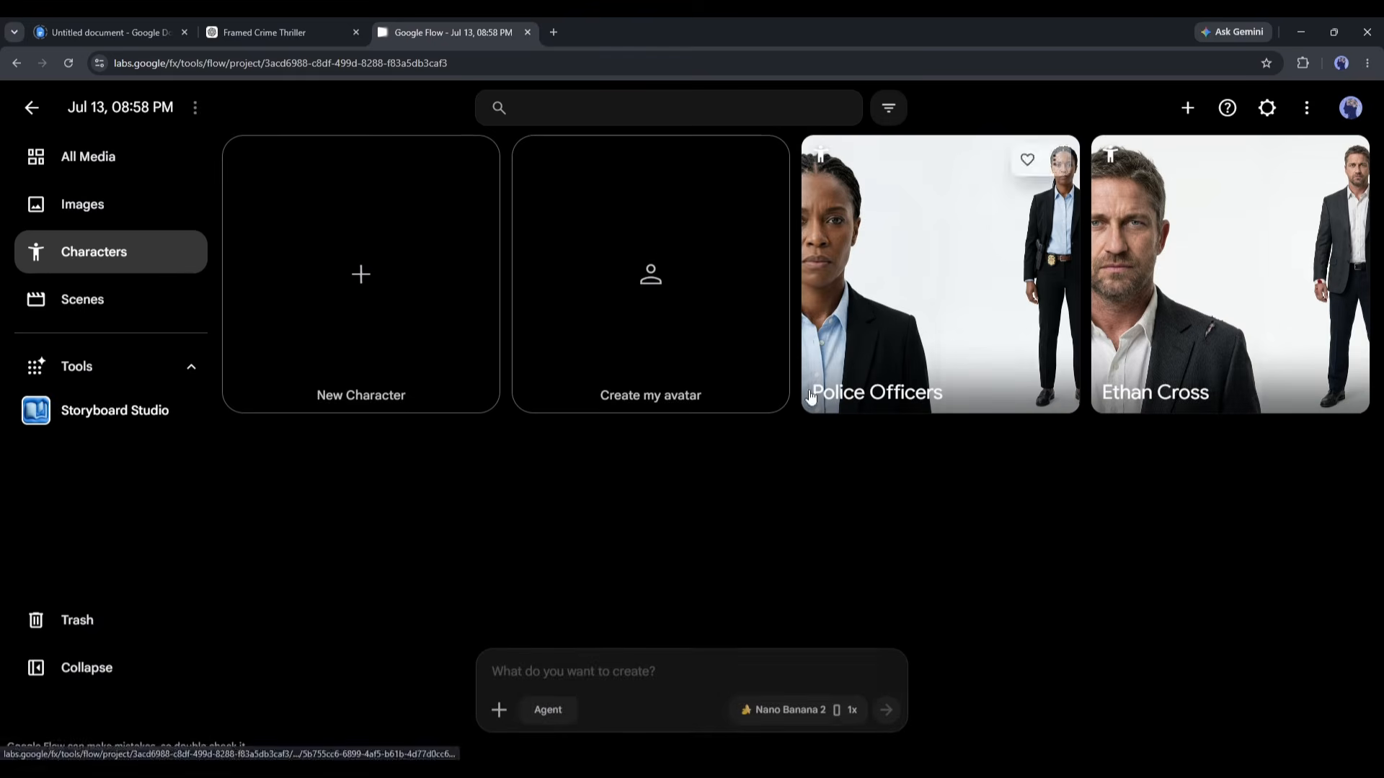
click(634, 353)
scroll(583, 369, down, 5)
scroll(580, 370, down, 10)
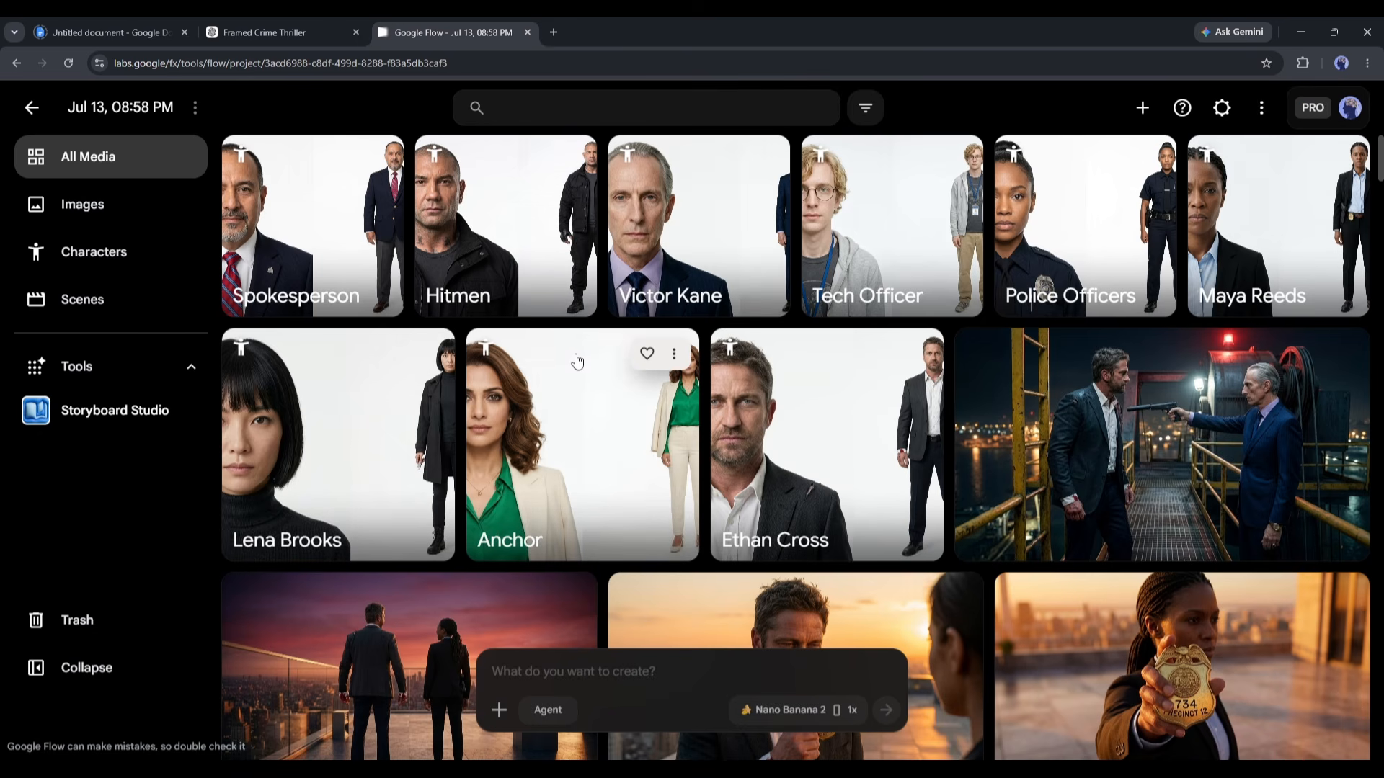
scroll(519, 311, down, 3)
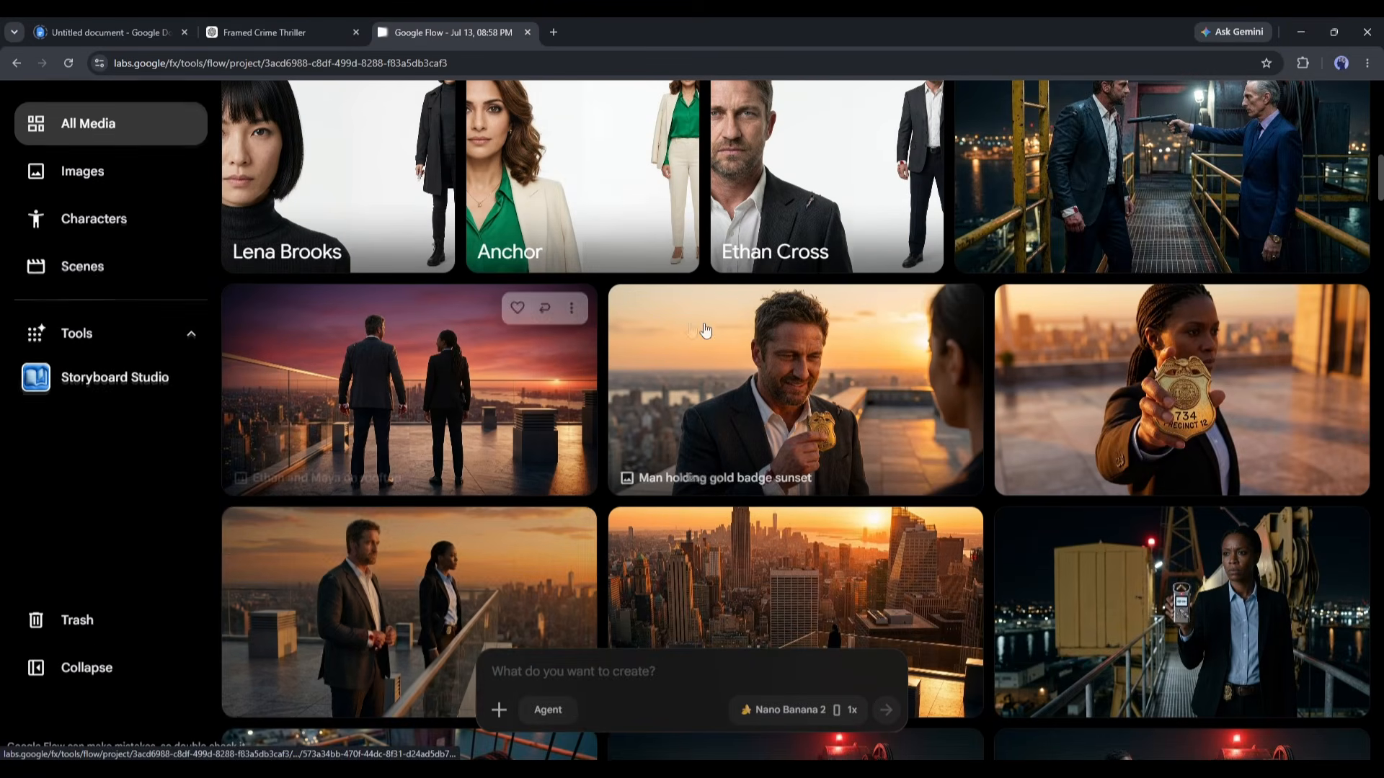
scroll(704, 330, up, 4)
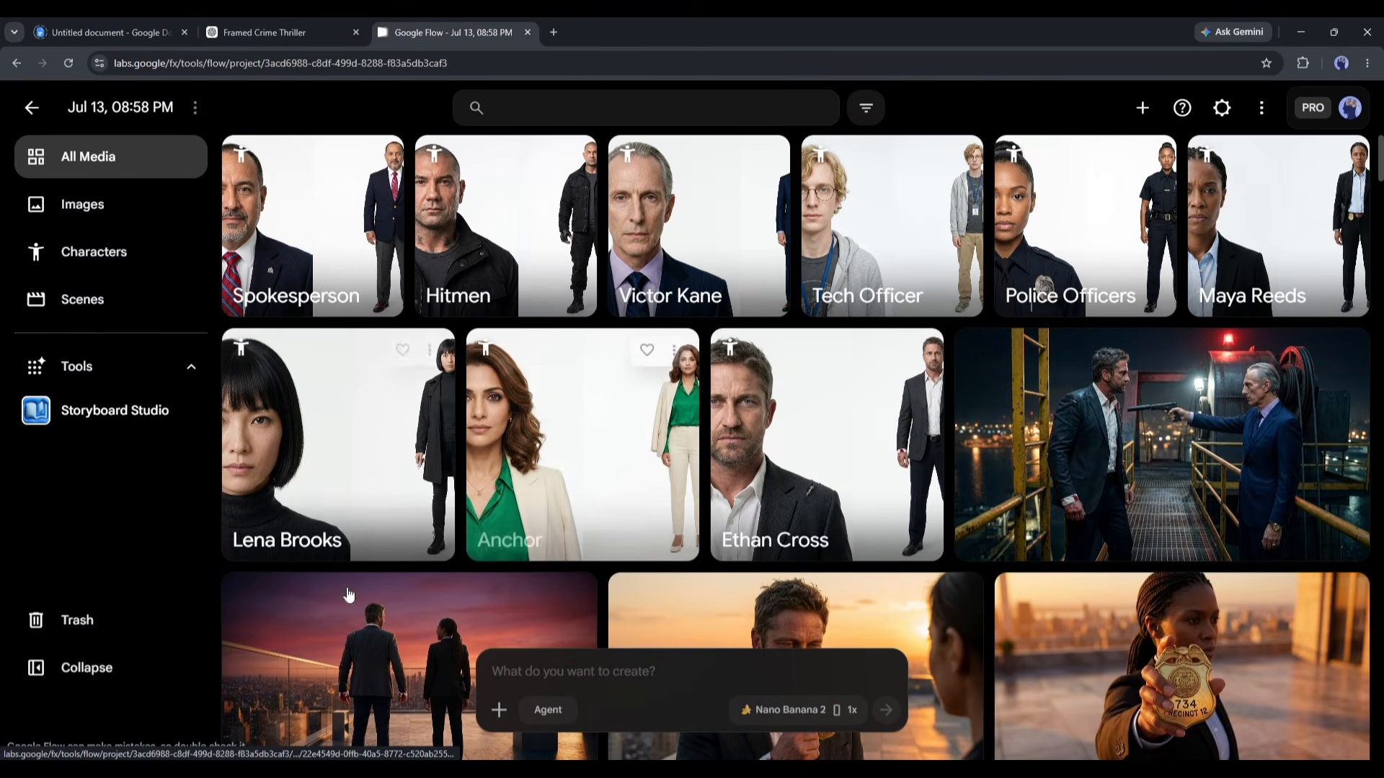
- Enable Agent mode and paste the script's INT. LUXURY PENTHOUSE - NIGHT (FLASHBACK) scene from Storyboard Studio into the project's prompt
click(555, 716)
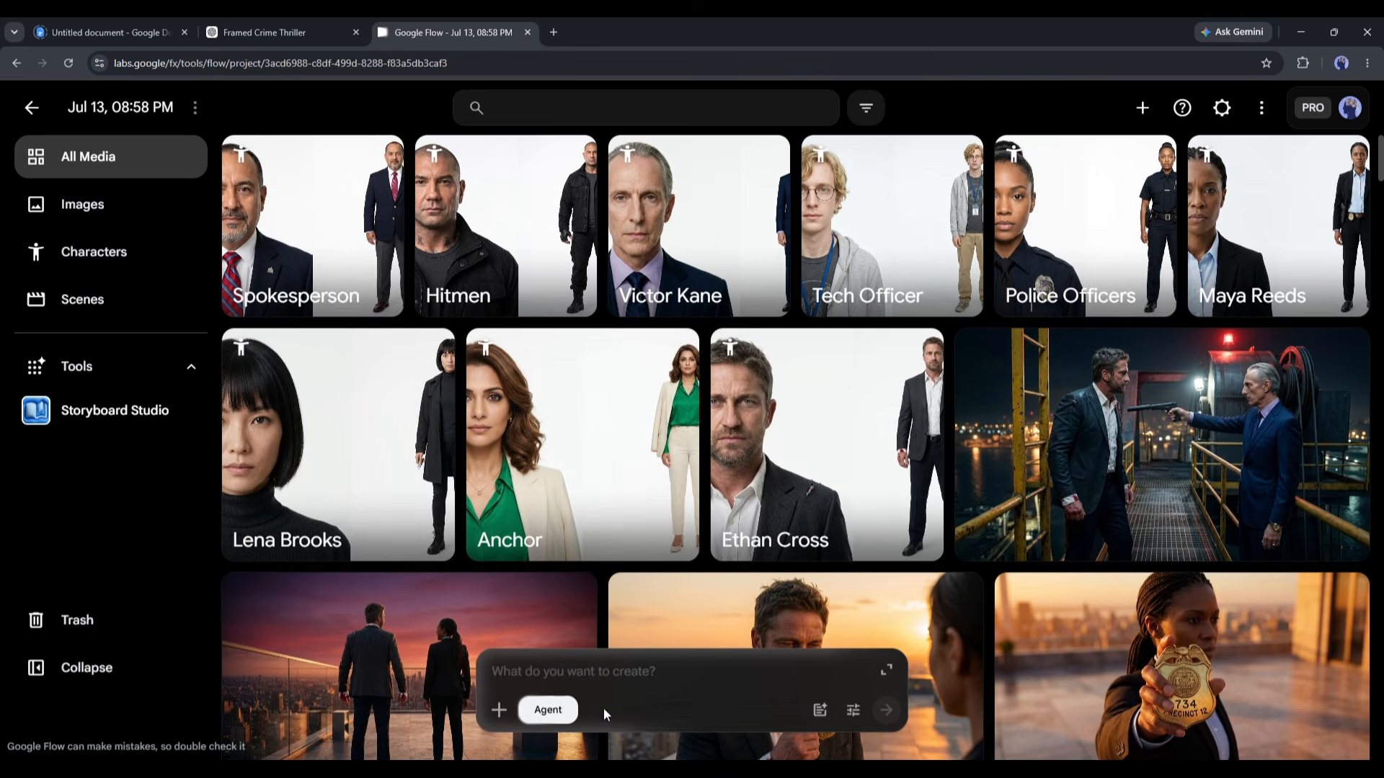
click(578, 681)
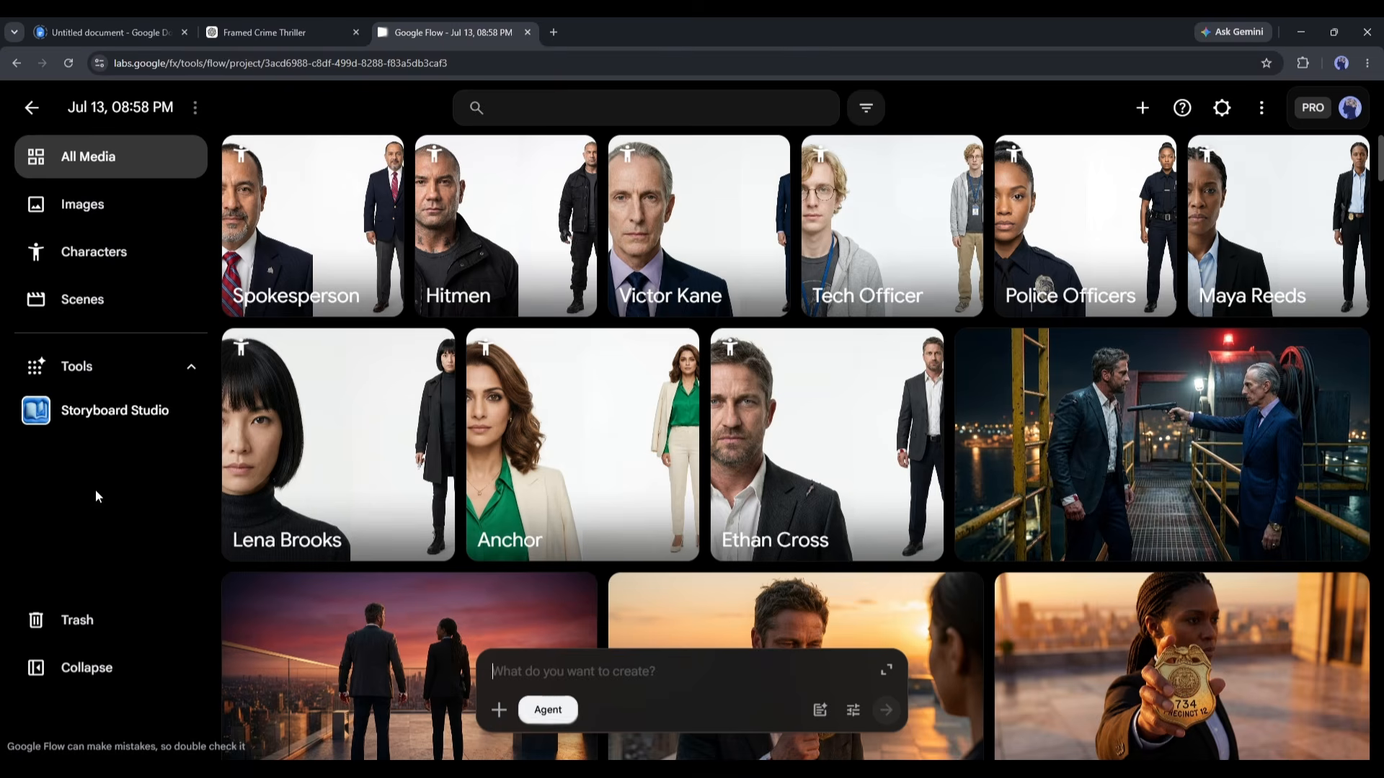
click(112, 417)
drag(543, 320, 863, 585)
right_click(755, 360)
click(813, 378)
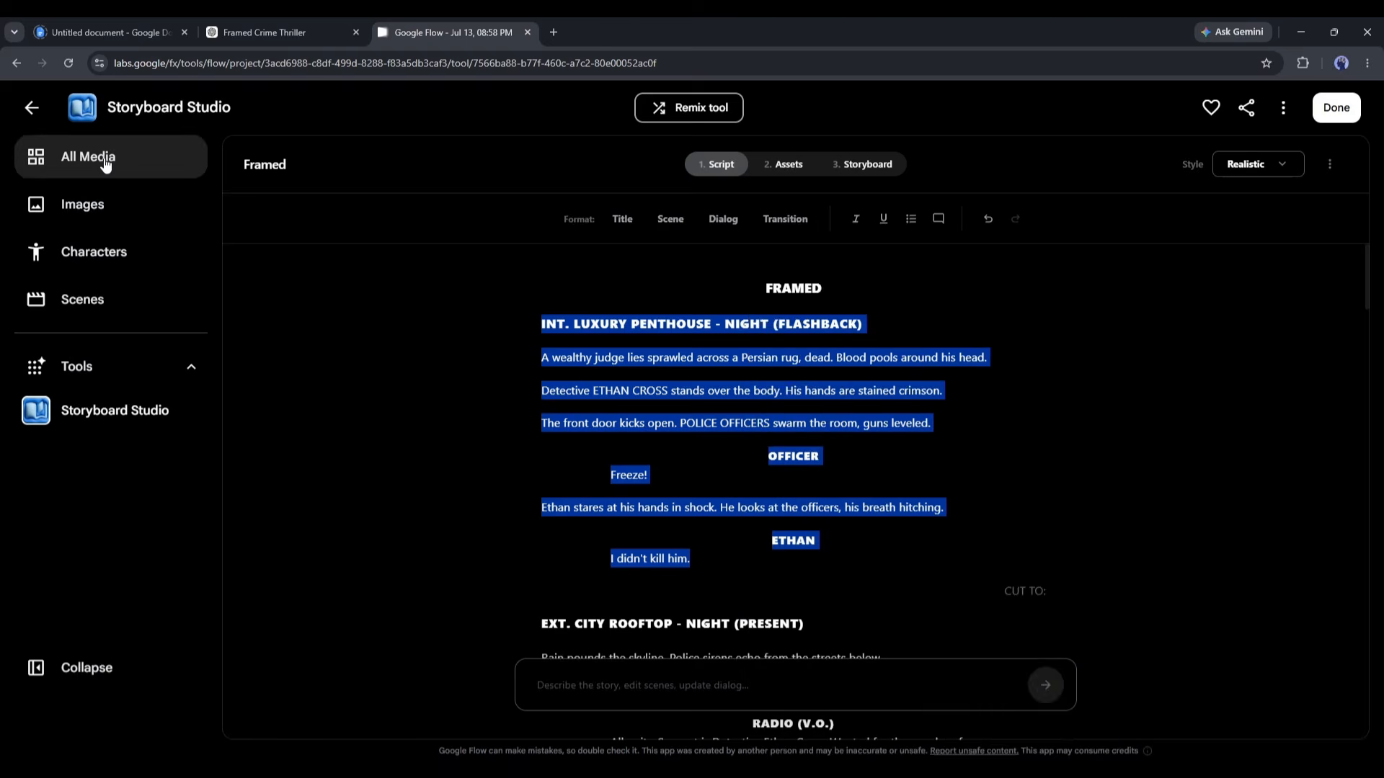
click(105, 163)
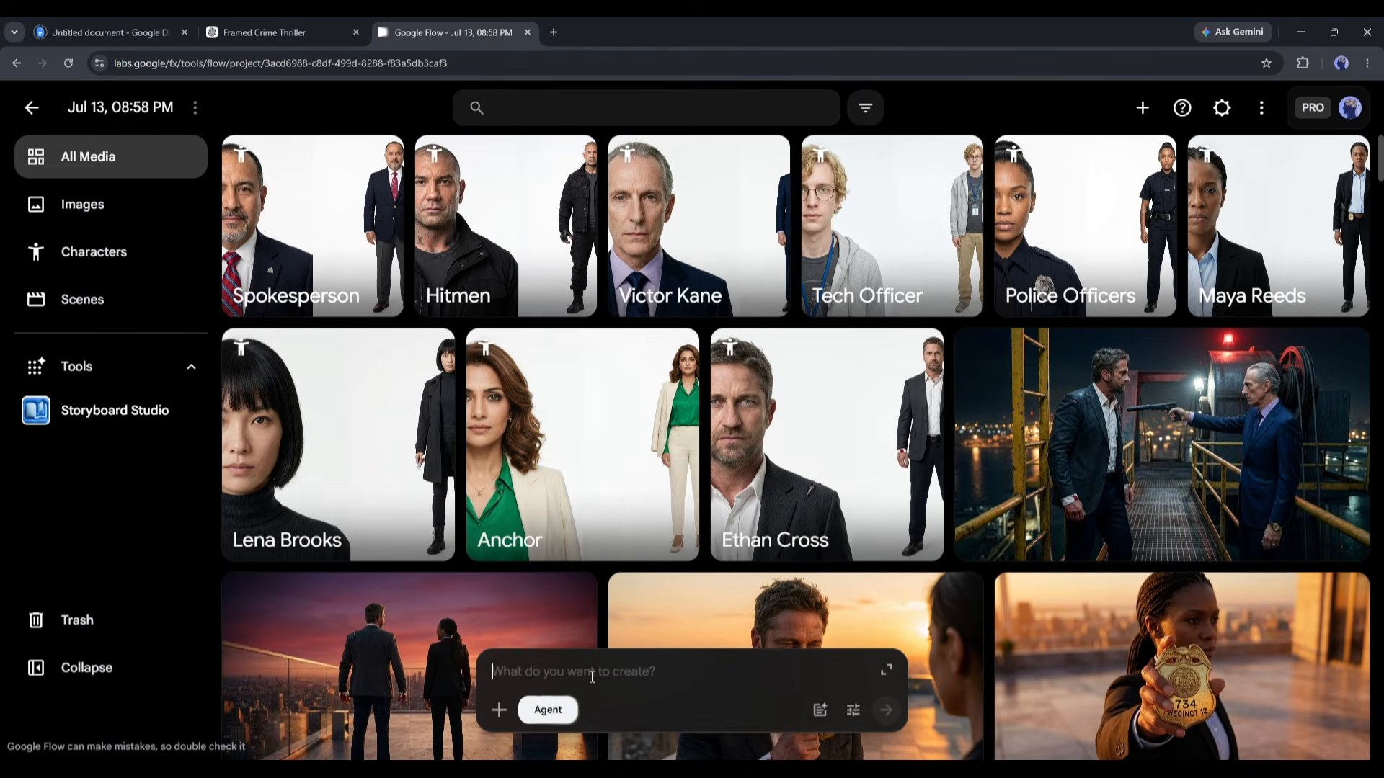
key(ctrl+v)
- Attach the Ethan Cross character to the penthouse scene prompt as a reference
click(499, 710)
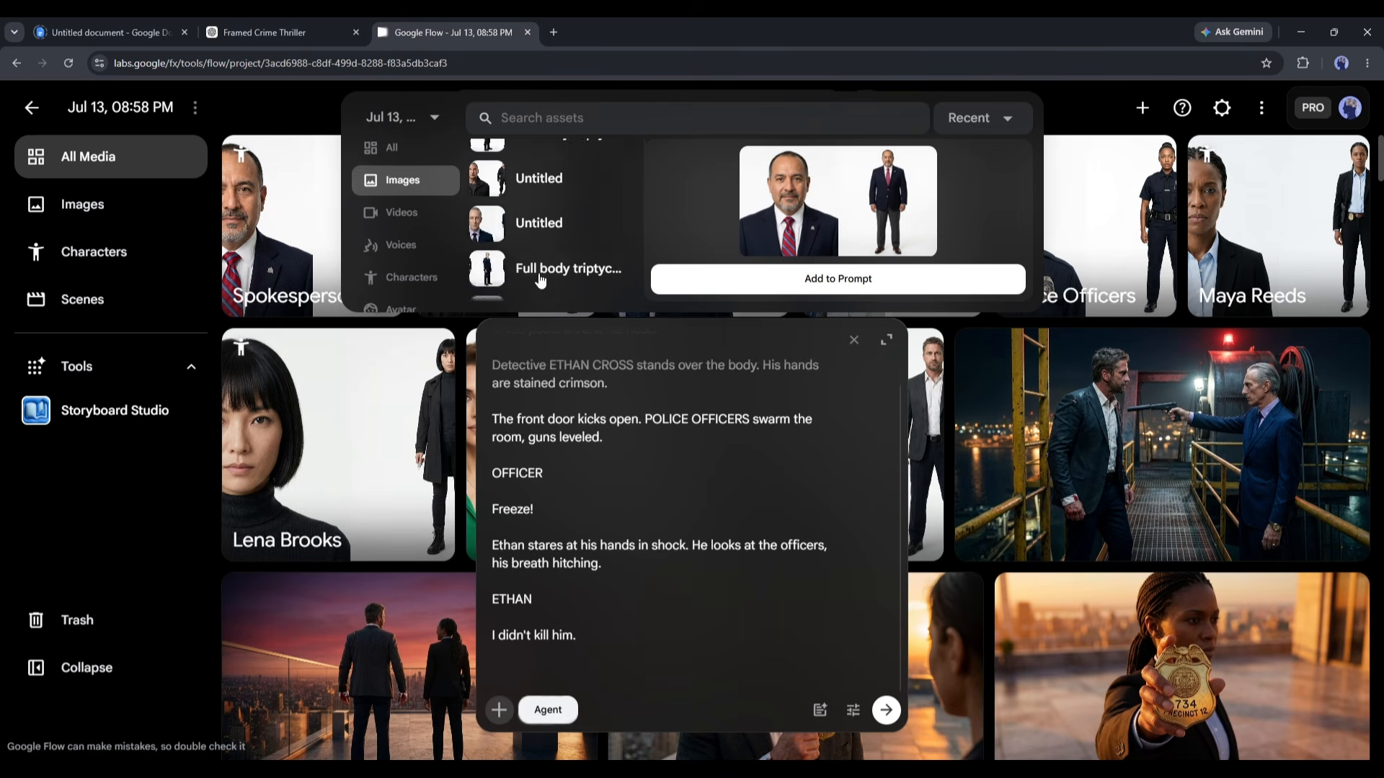
click(410, 278)
scroll(567, 226, down, 3)
click(559, 291)
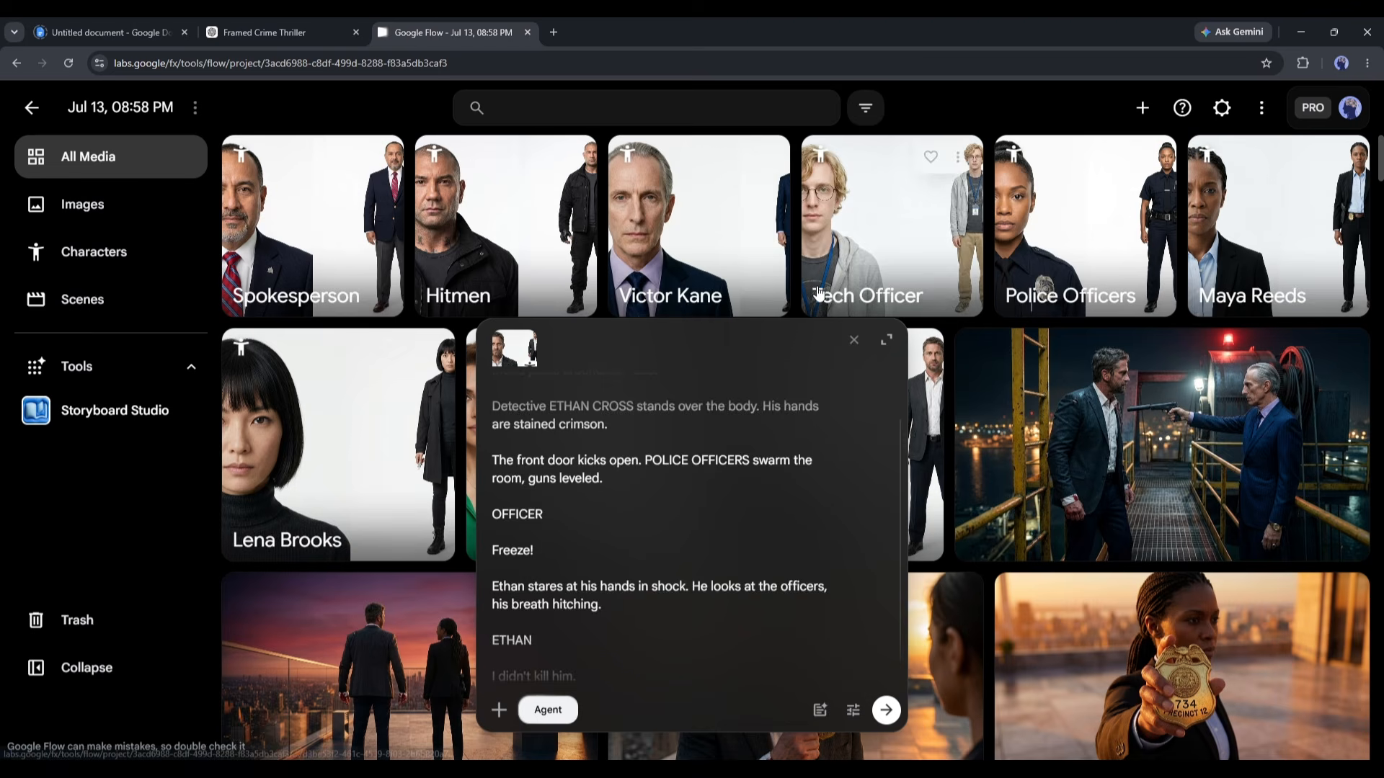
scroll(550, 484, up, 2)
click(499, 710)
click(556, 580)
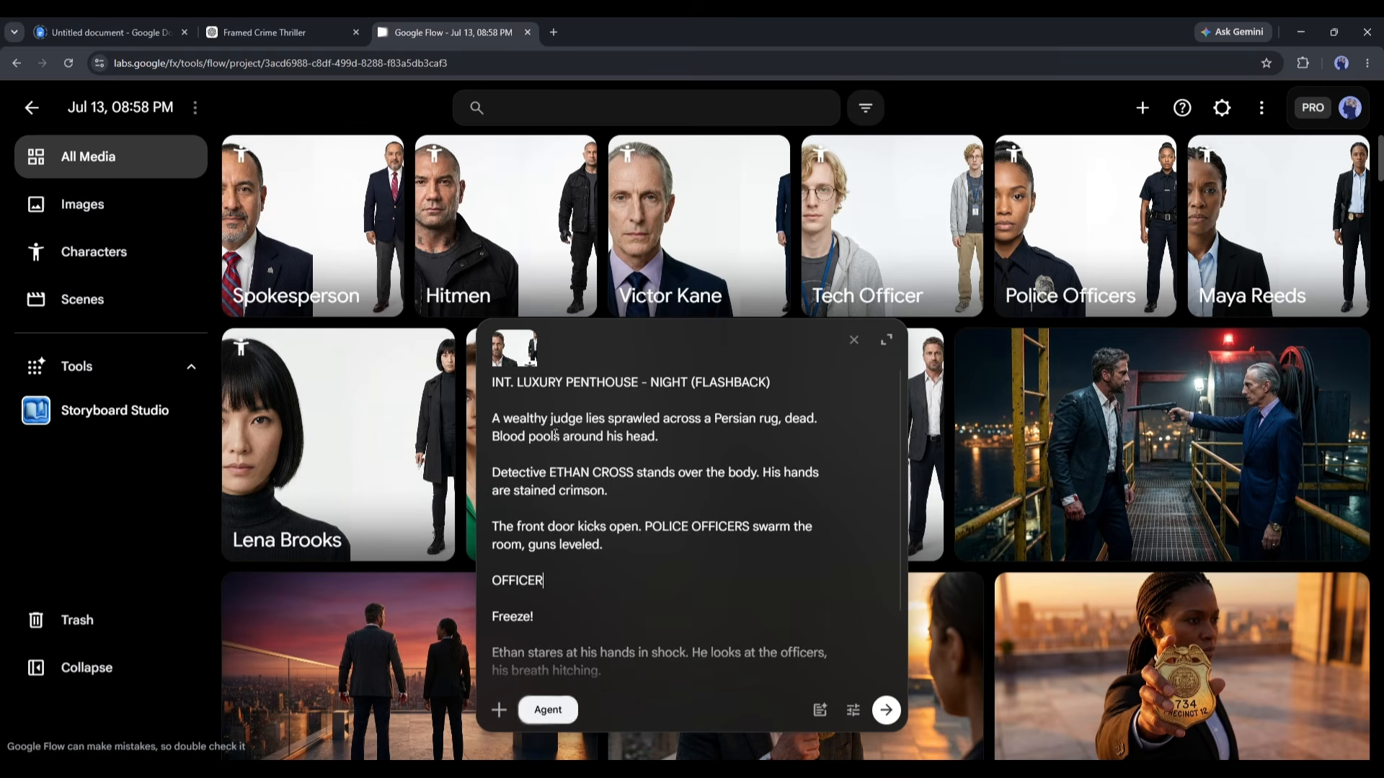
- Tag the Ethan Cross character directly after the detective's name in the prompt text
click(636, 473)
text(@)
click(411, 276)
scroll(569, 252, down, 3)
click(577, 281)
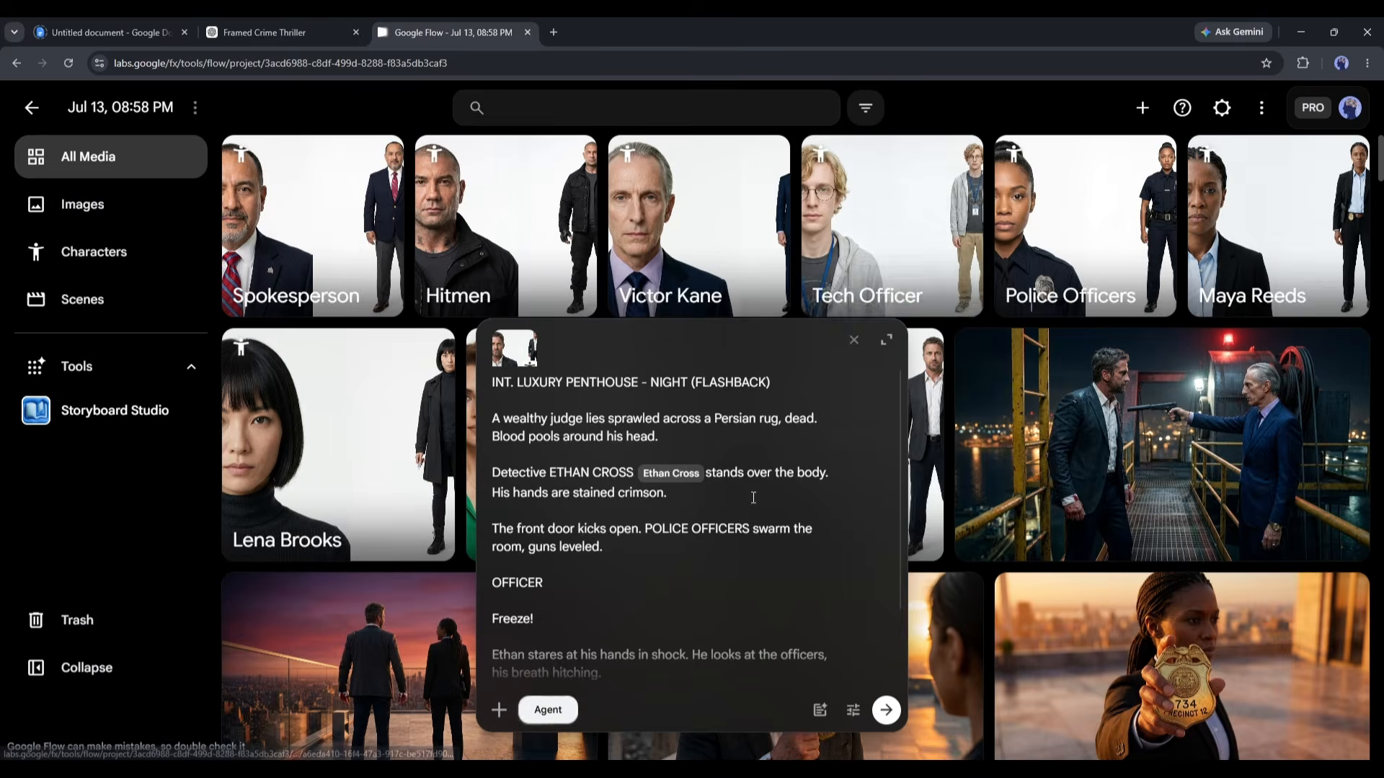
- Add the generated penthouse scene images, starting with "Man looking at bloodied hands", to the prompt as references
scroll(418, 280, down, 15)
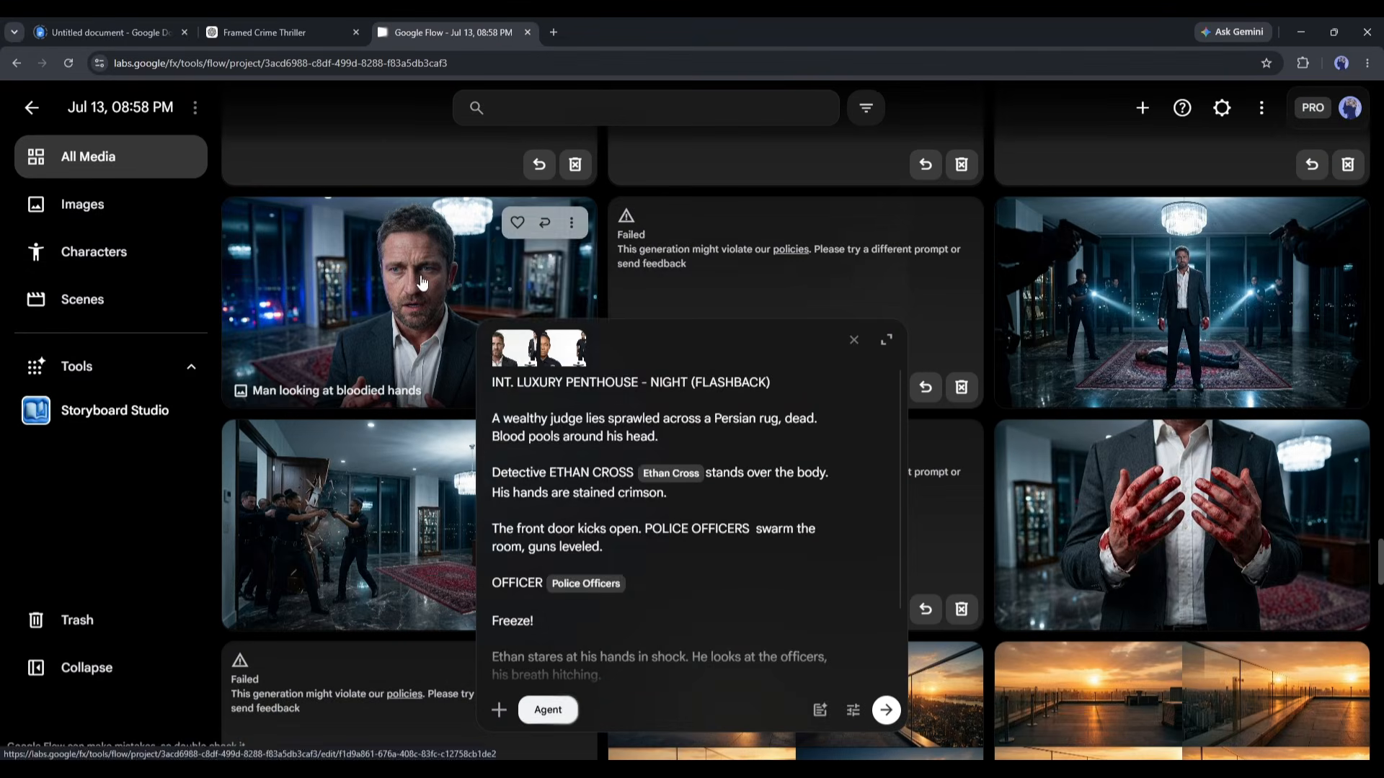
click(571, 222)
click(569, 303)
click(1344, 224)
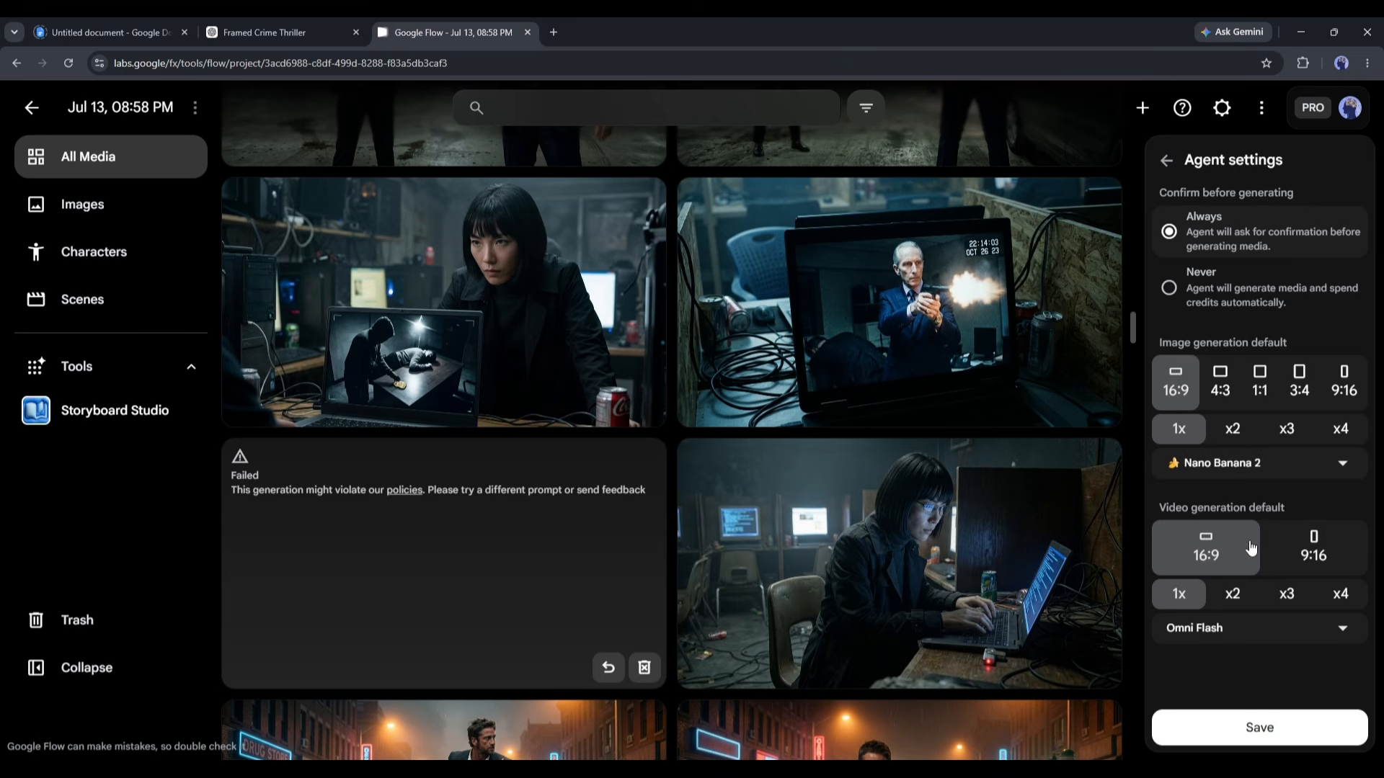
- Choose Omni Flash as the agent's default video generation model and save the agent settings
click(1240, 637)
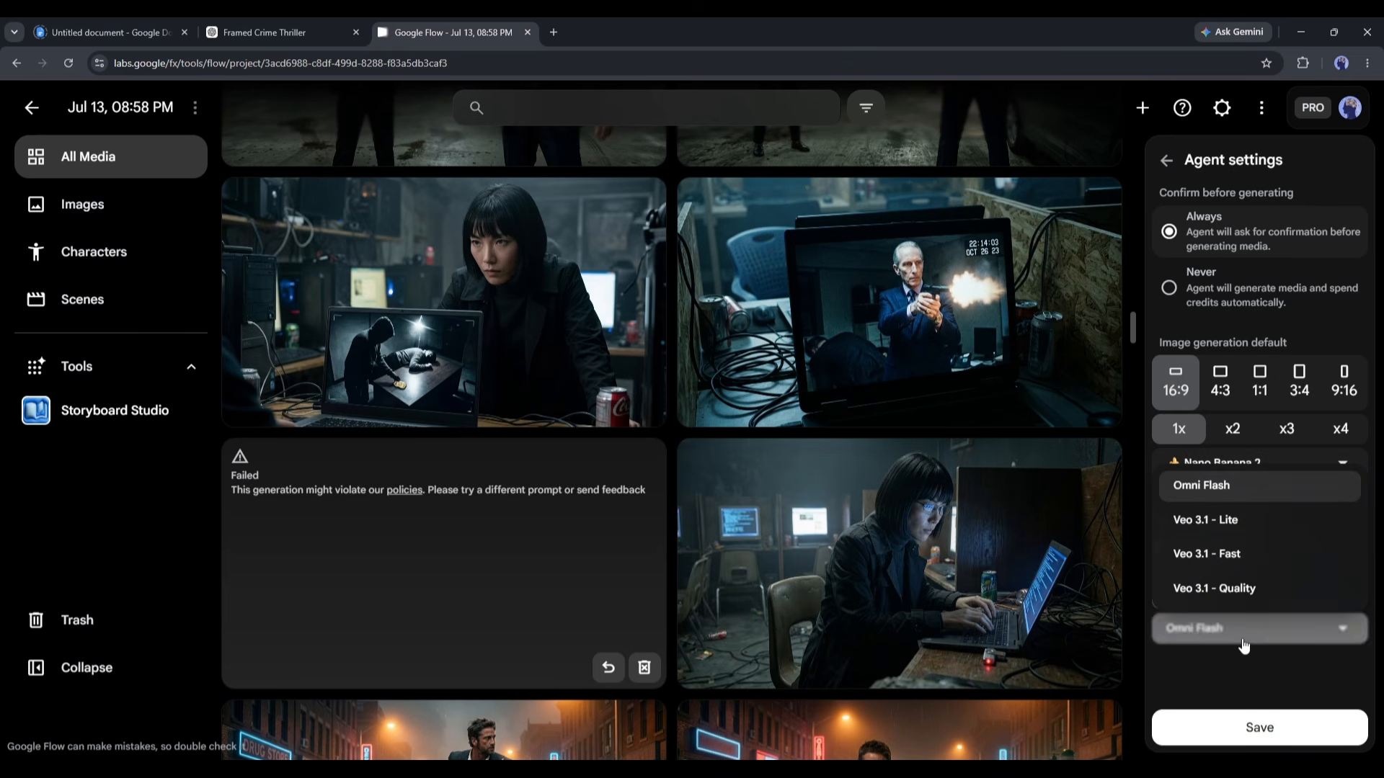
click(1245, 487)
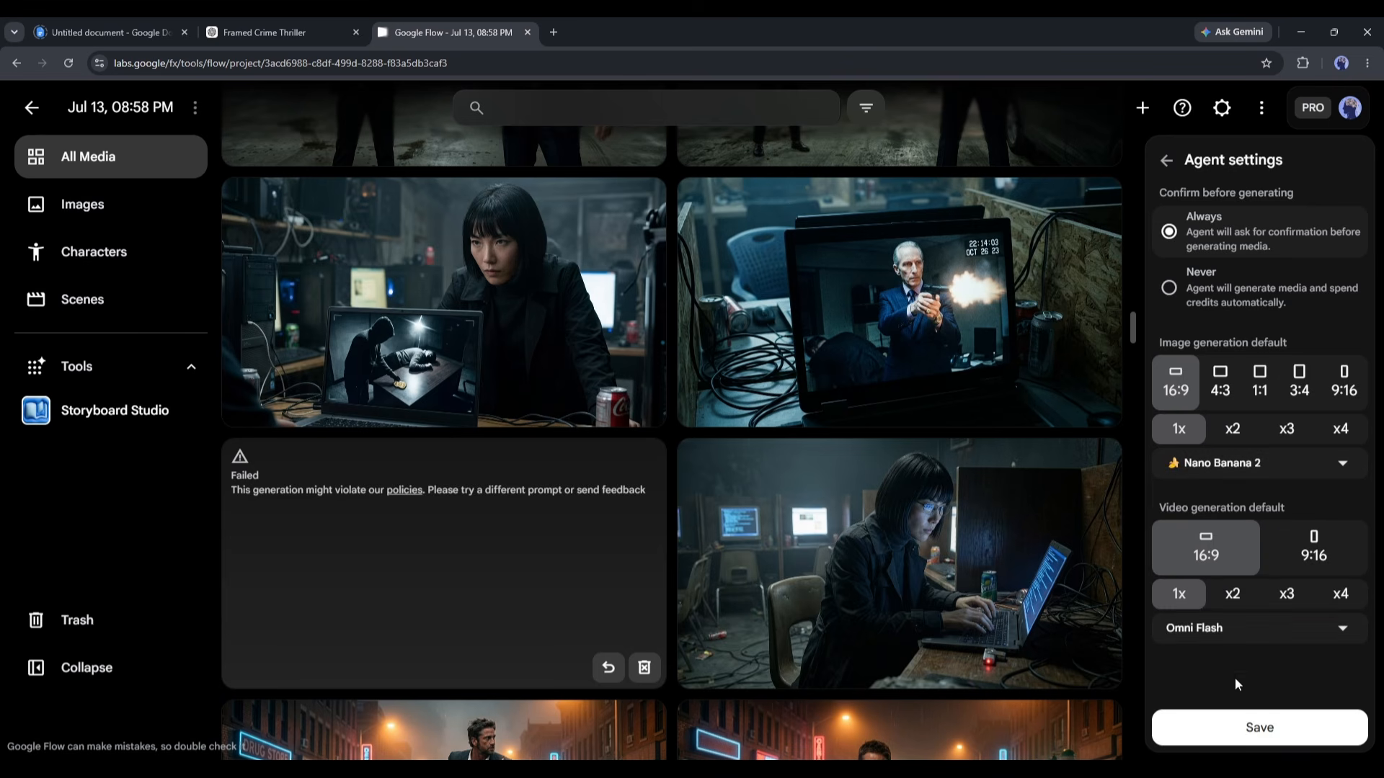
click(1261, 727)
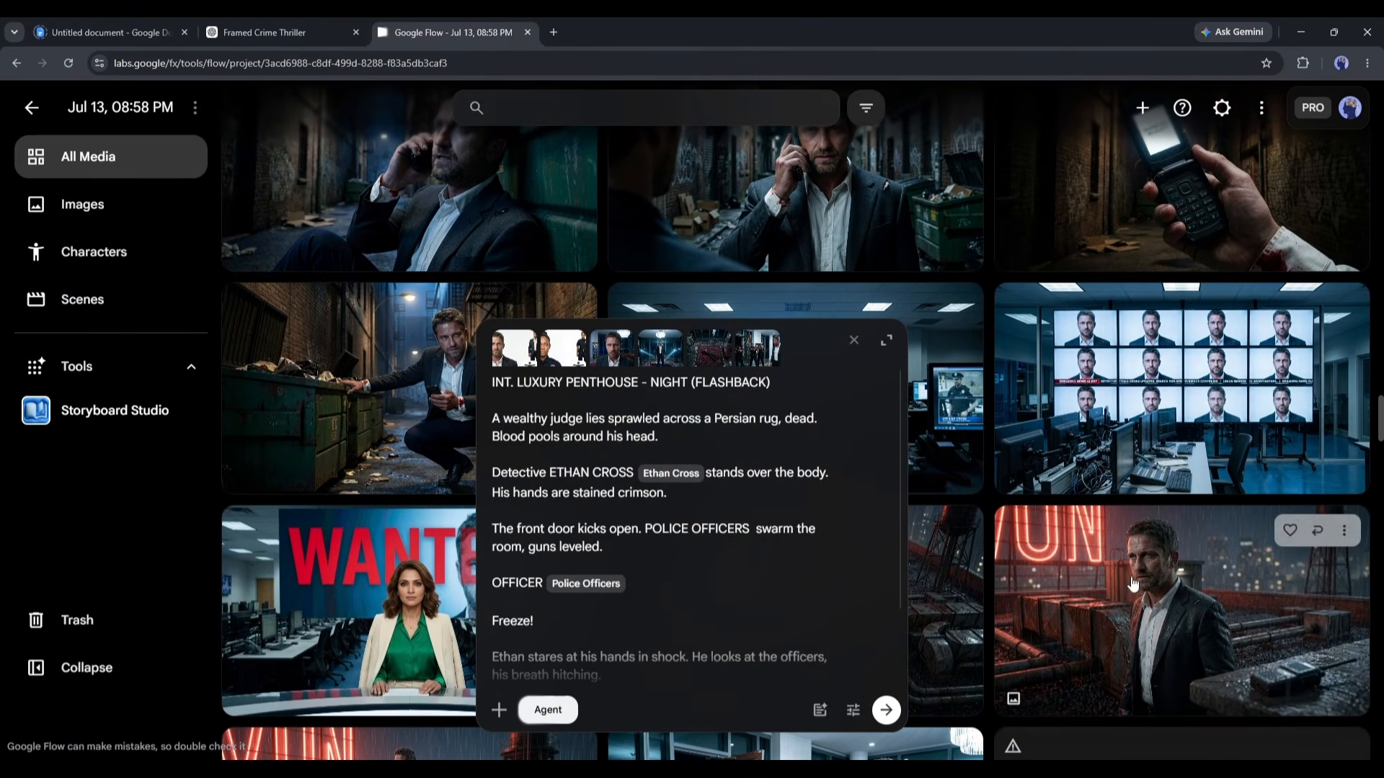
- Submit the penthouse scene prompt to the agent, widen the session pane and read through the drafted storyboard plan
click(886, 710)
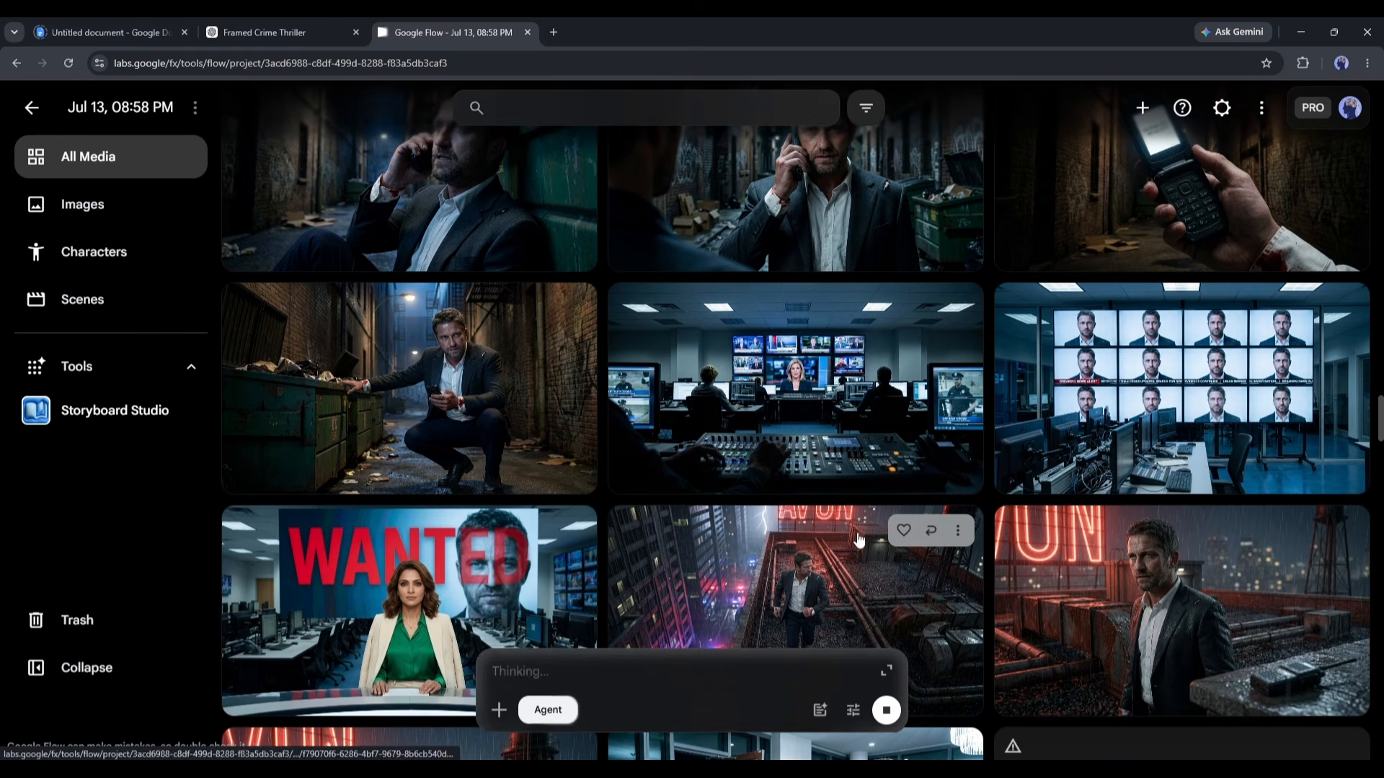
scroll(859, 539, up, 15)
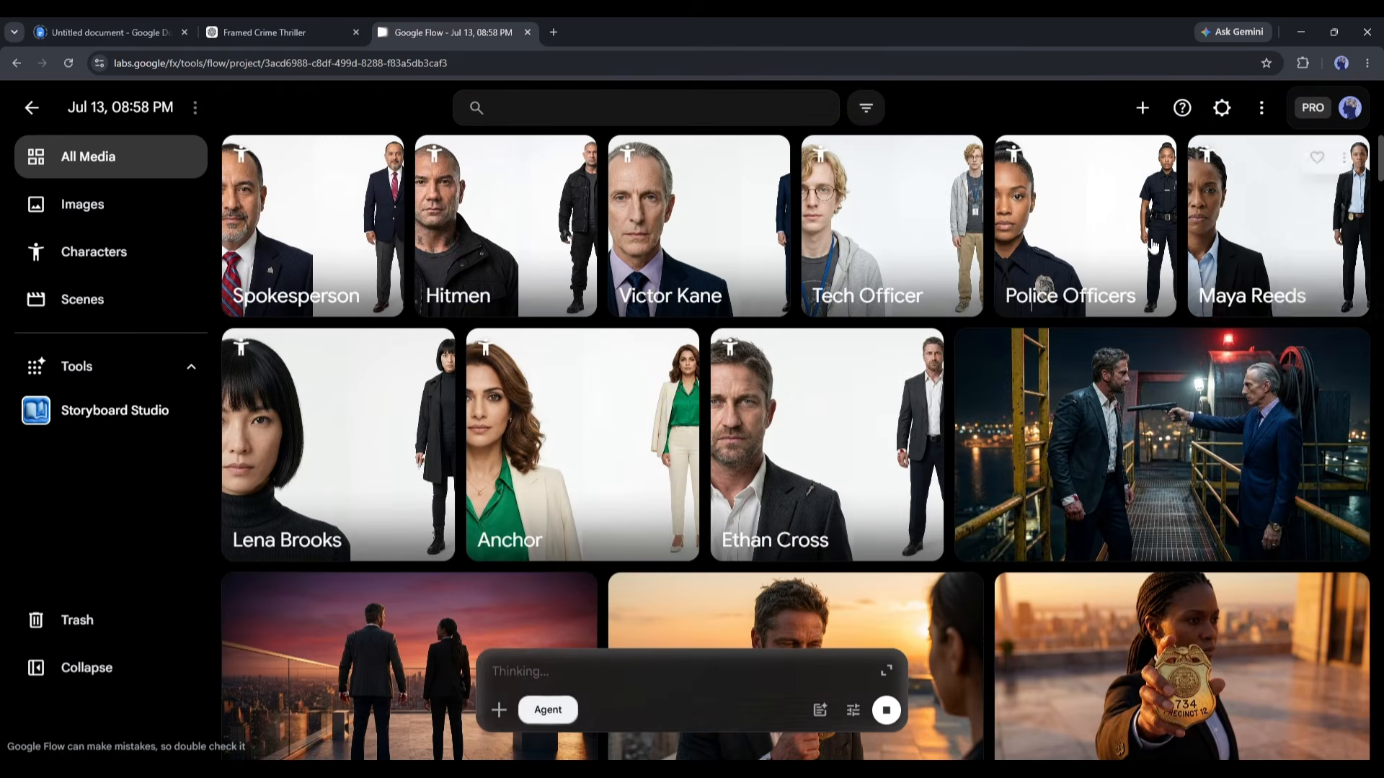
scroll(783, 424, down, 12)
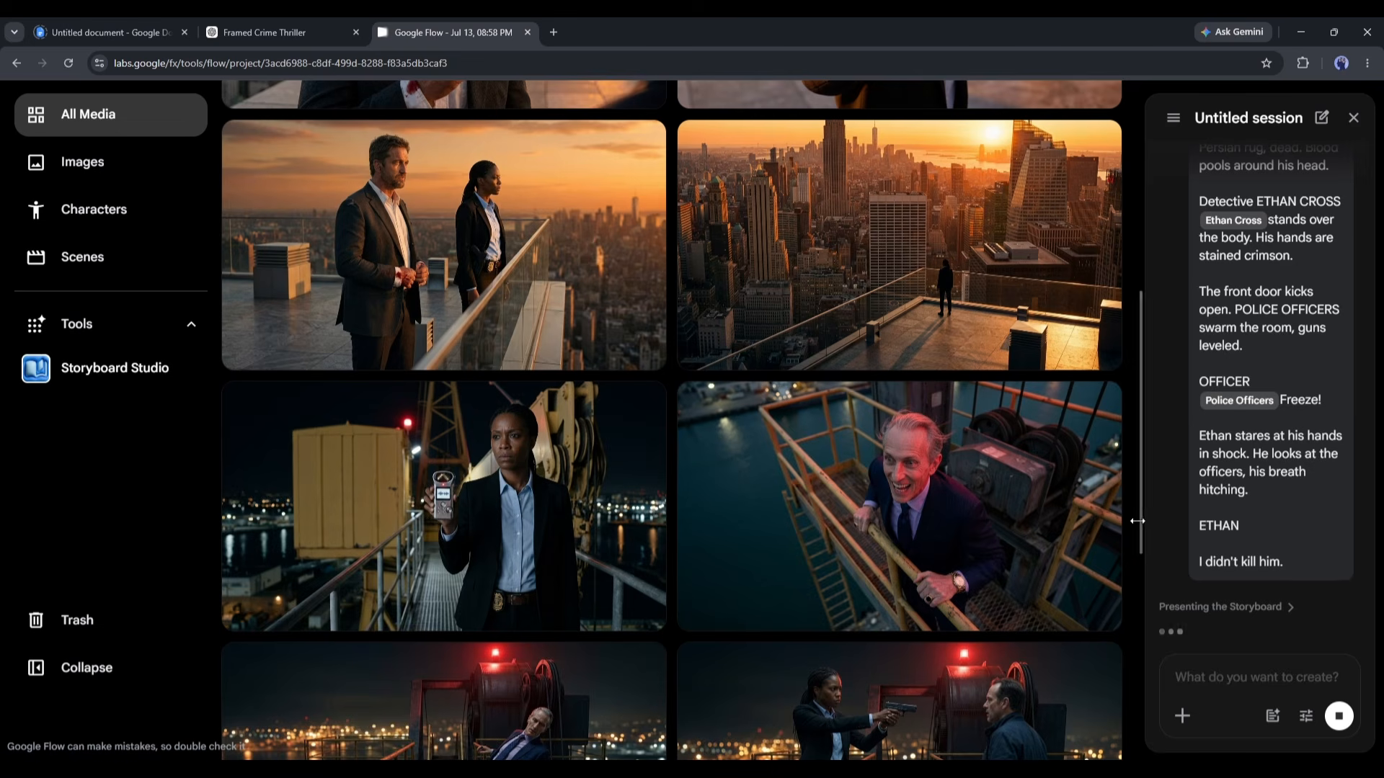
drag(1137, 520, 1059, 520)
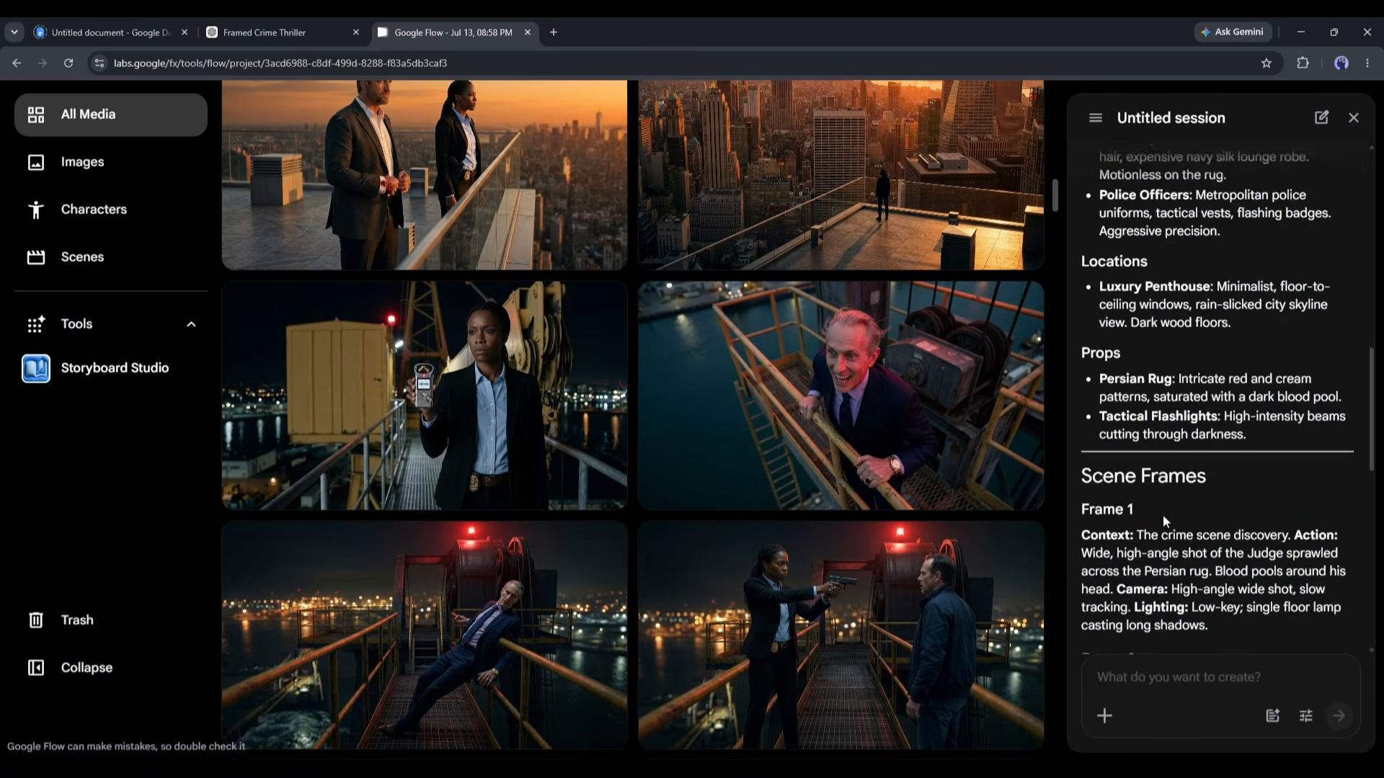
scroll(1166, 522, up, 5)
scroll(1182, 512, down, 1)
scroll(1192, 507, down, 5)
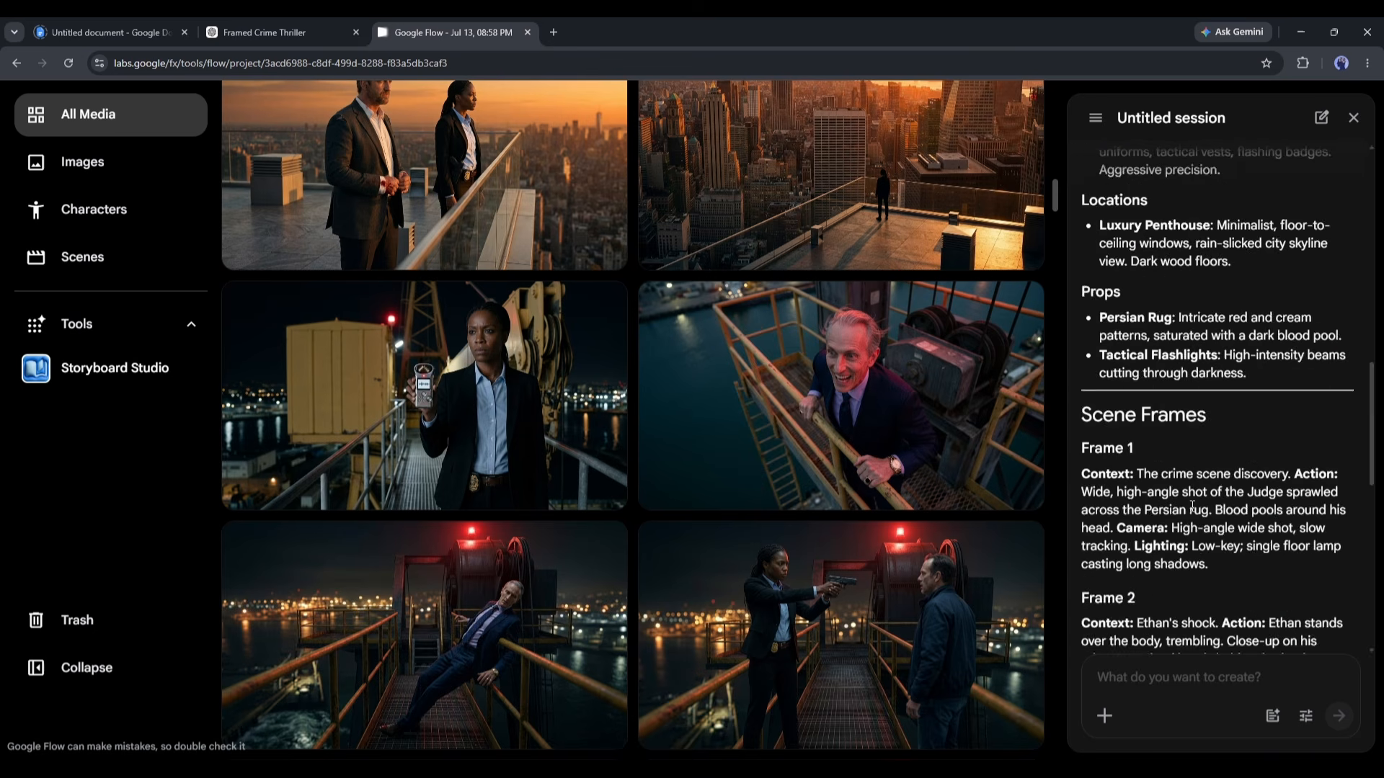
scroll(1189, 501, down, 10)
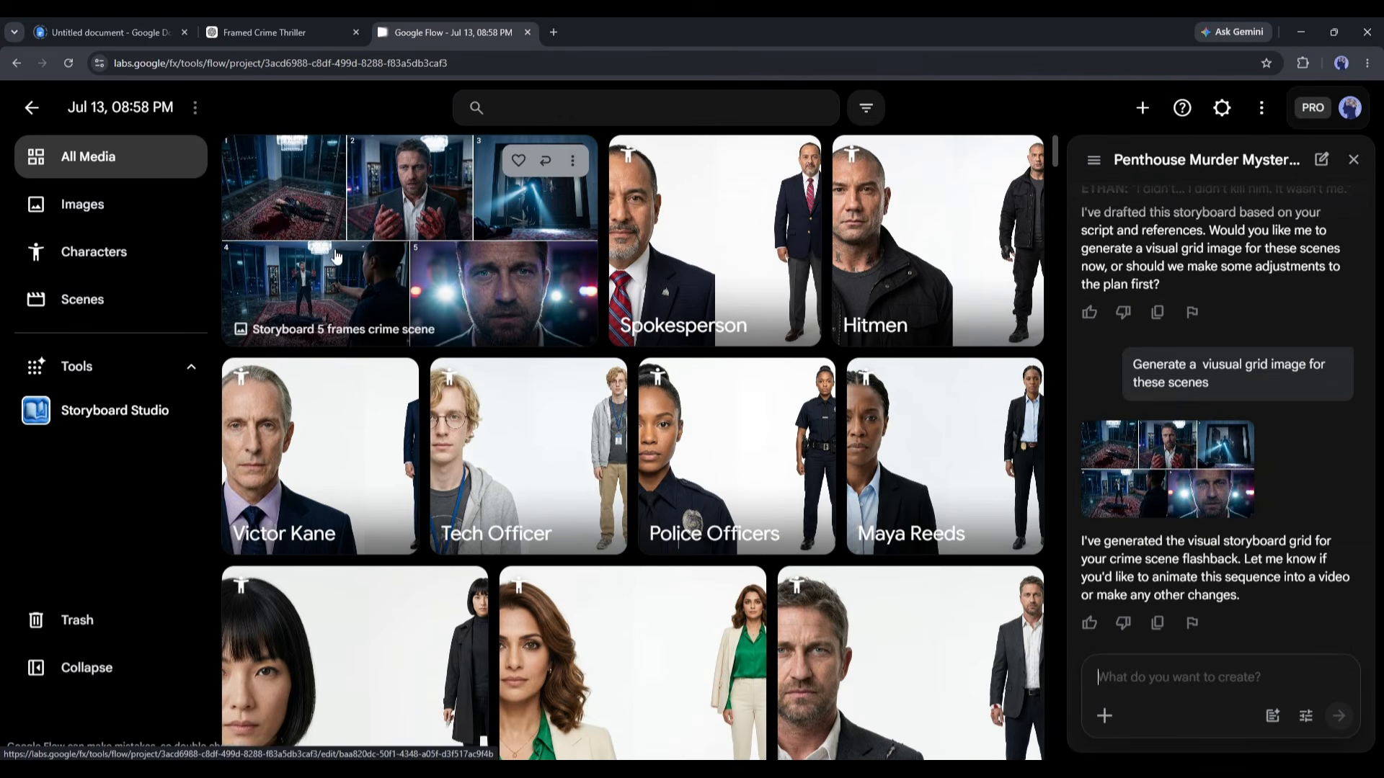
- Inspect the generated storyboard grid image and send the agent the request "Now create the video according to the plan"
click(467, 226)
click(32, 110)
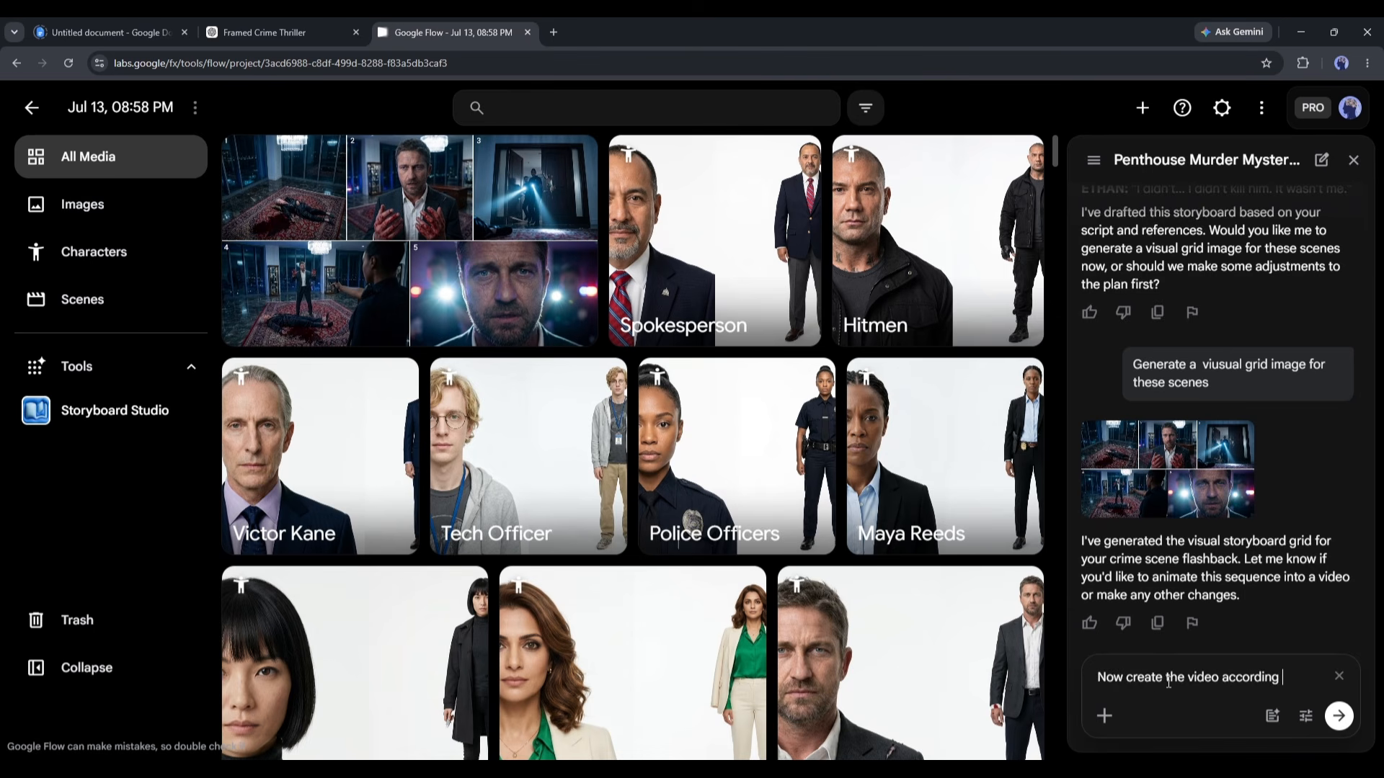
text(to the plan)
key(Return)
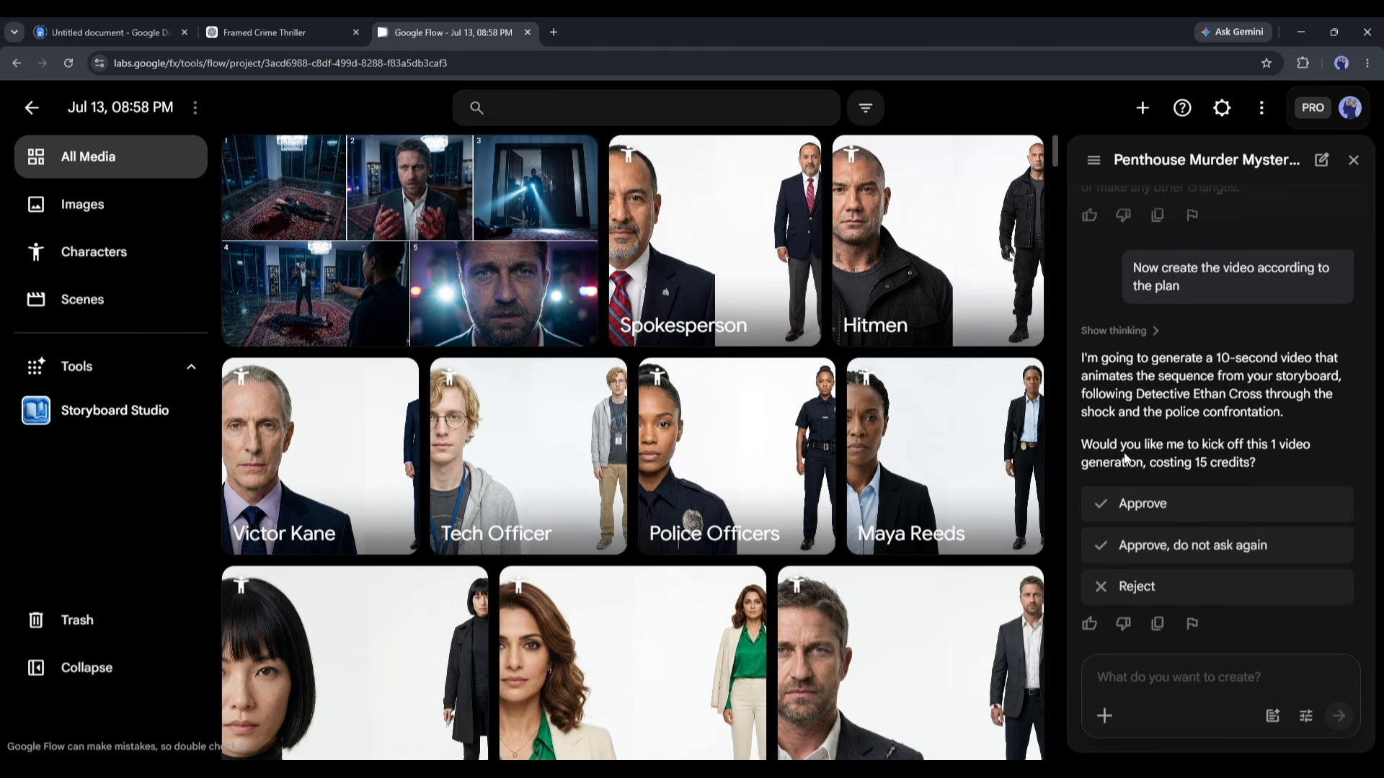
- Approve the agent's proposed generation of one 10-second video
drag(1216, 460, 1238, 463)
drag(1140, 413, 1263, 405)
click(1260, 503)
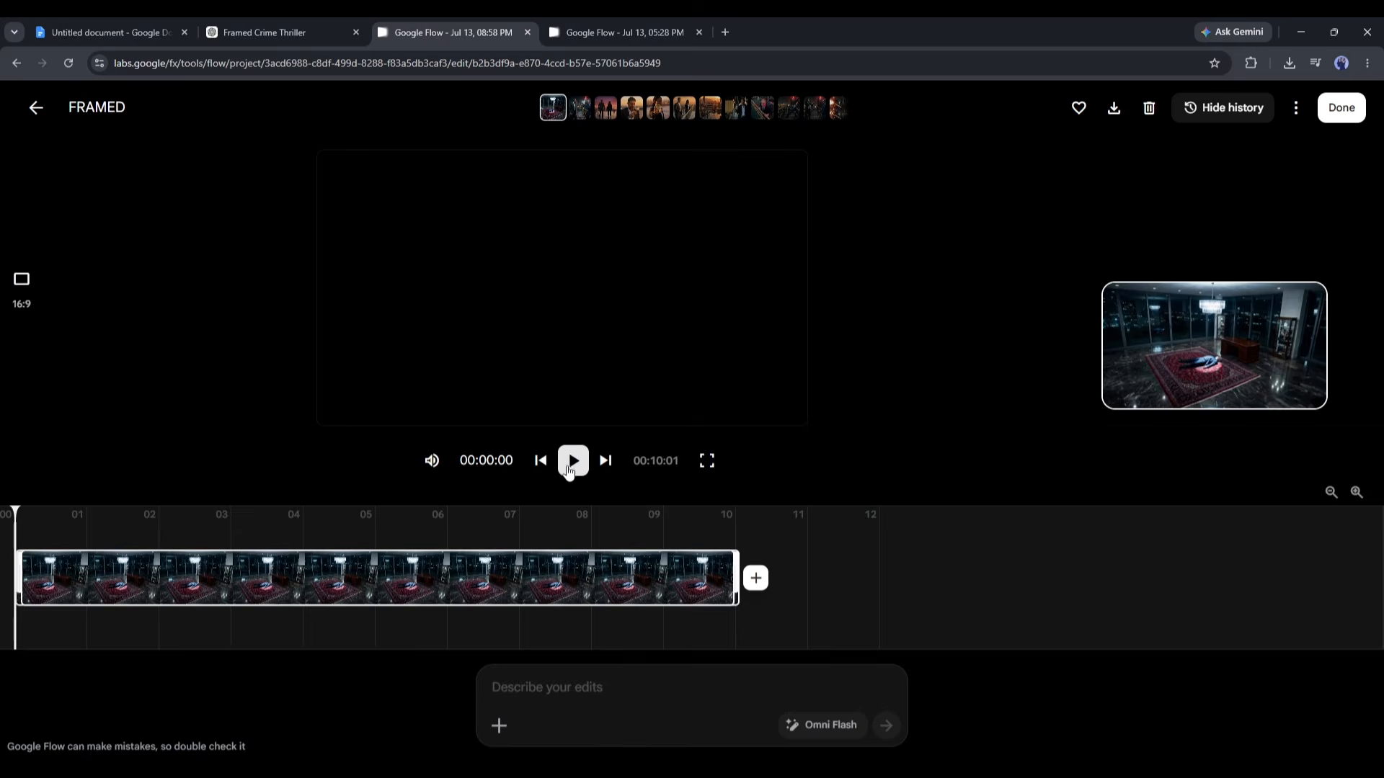
- Watch the generated penthouse video in full screen and return to the project's media
click(705, 461)
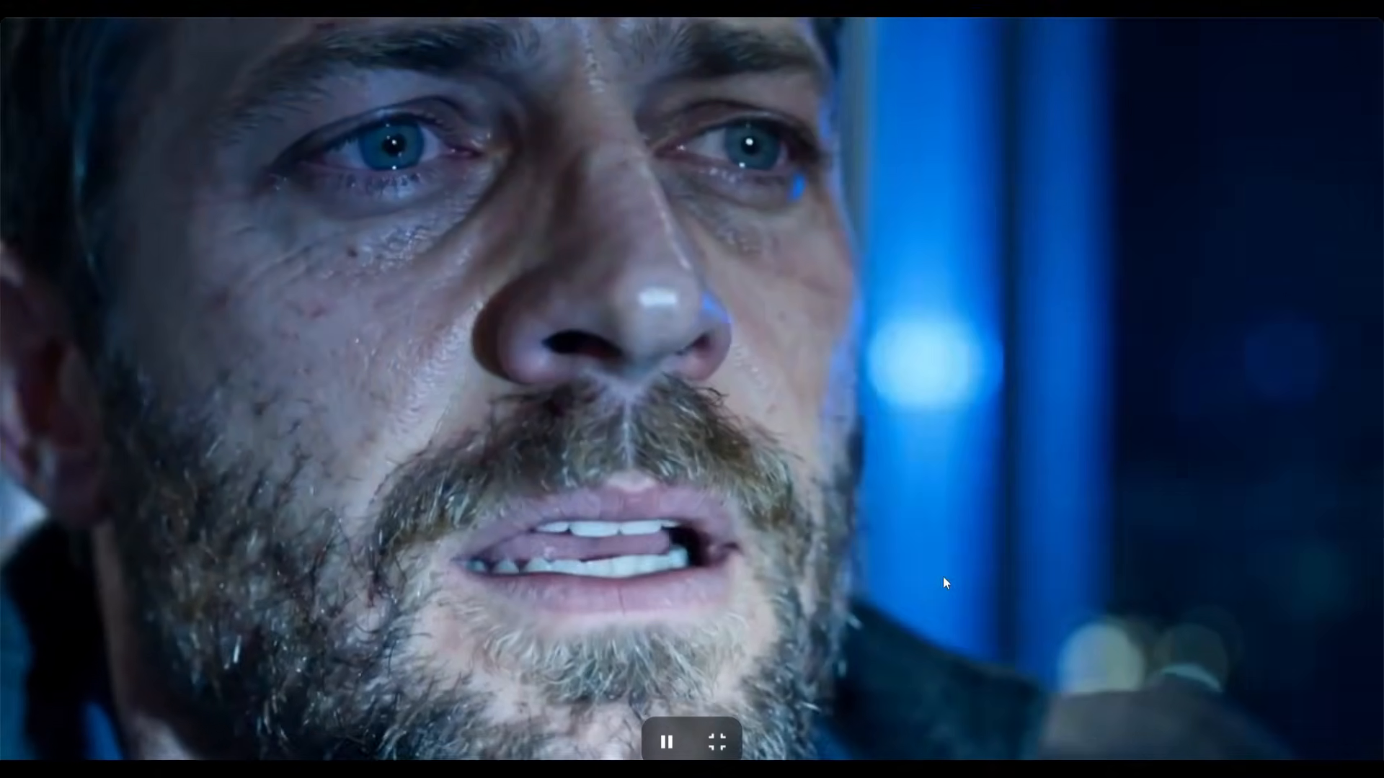
click(660, 729)
click(722, 739)
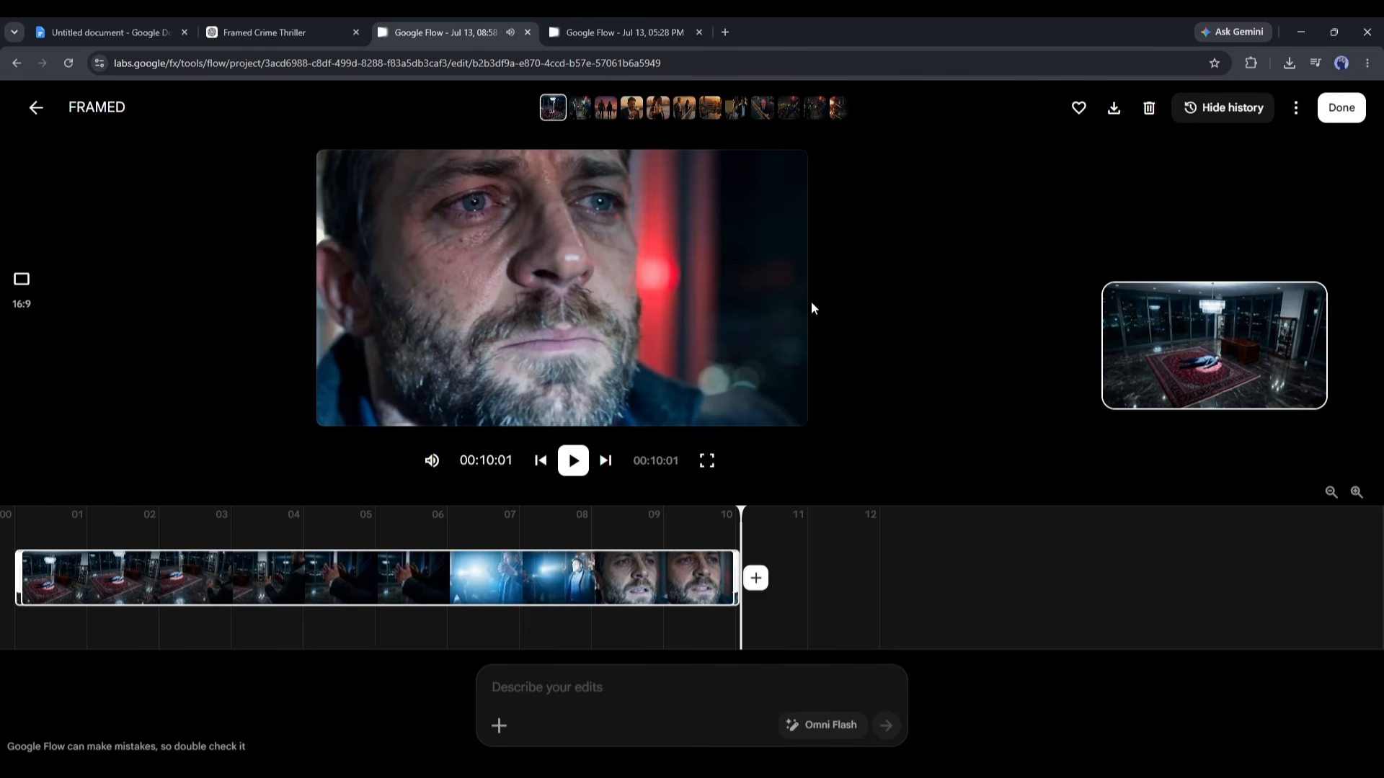
click(37, 108)
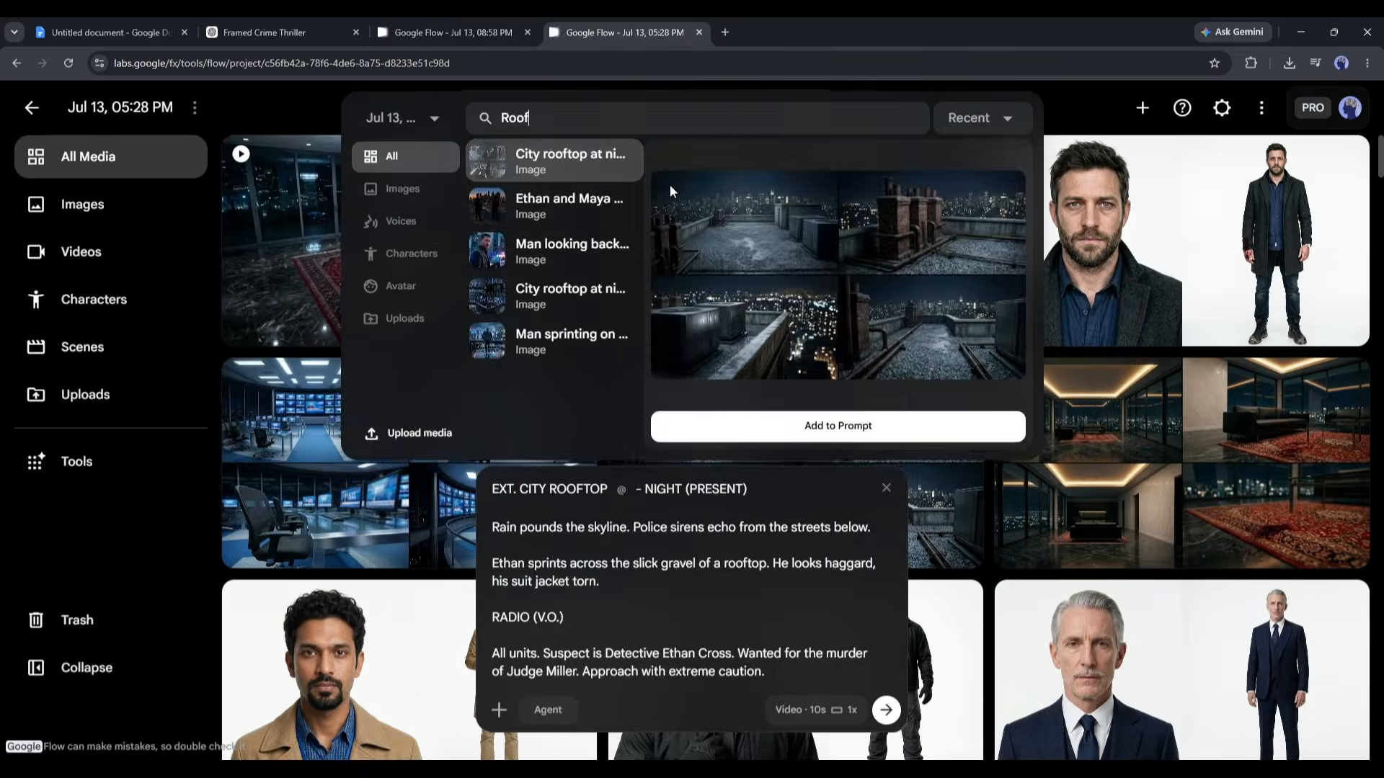
- Copy the INT. NEWSROOM - NIGHT scene from the script in Storyboard Studio
scroll(1016, 540, down, 5)
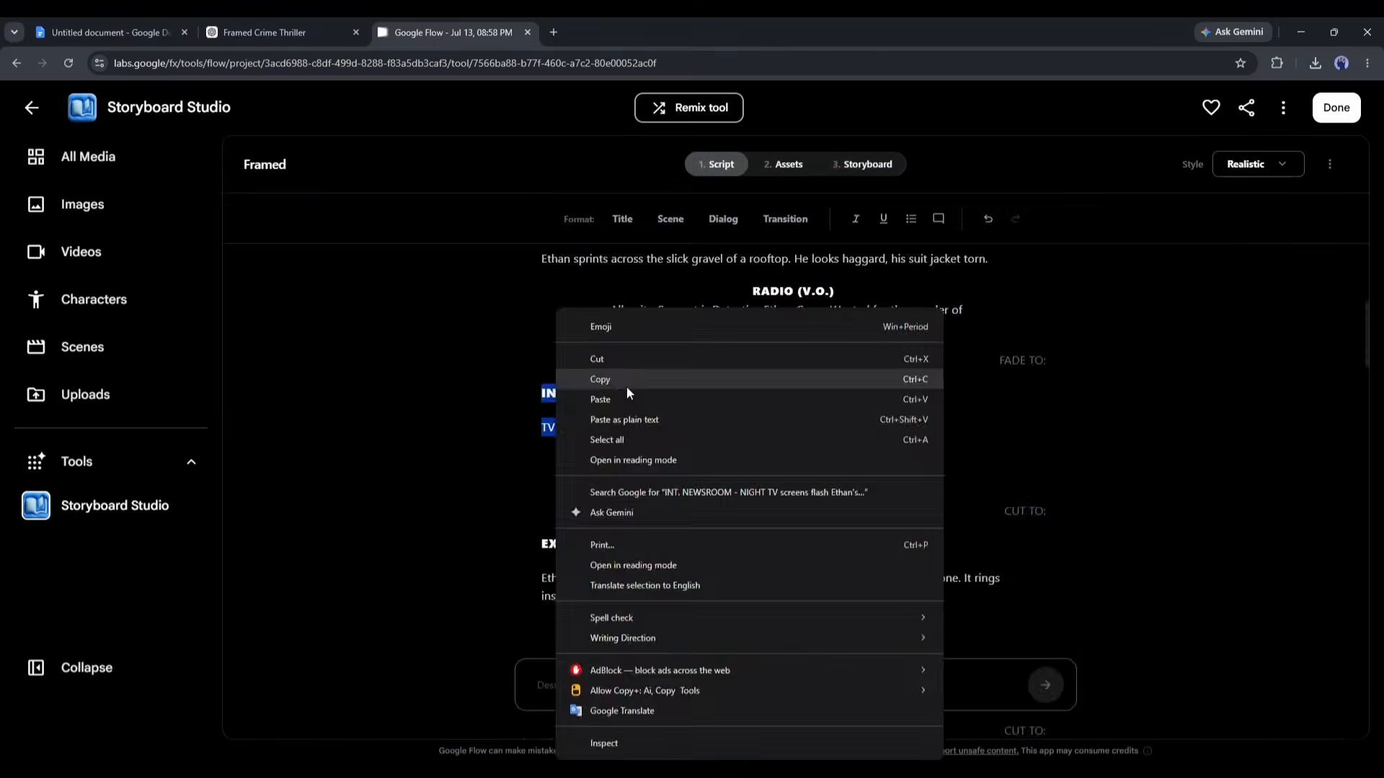